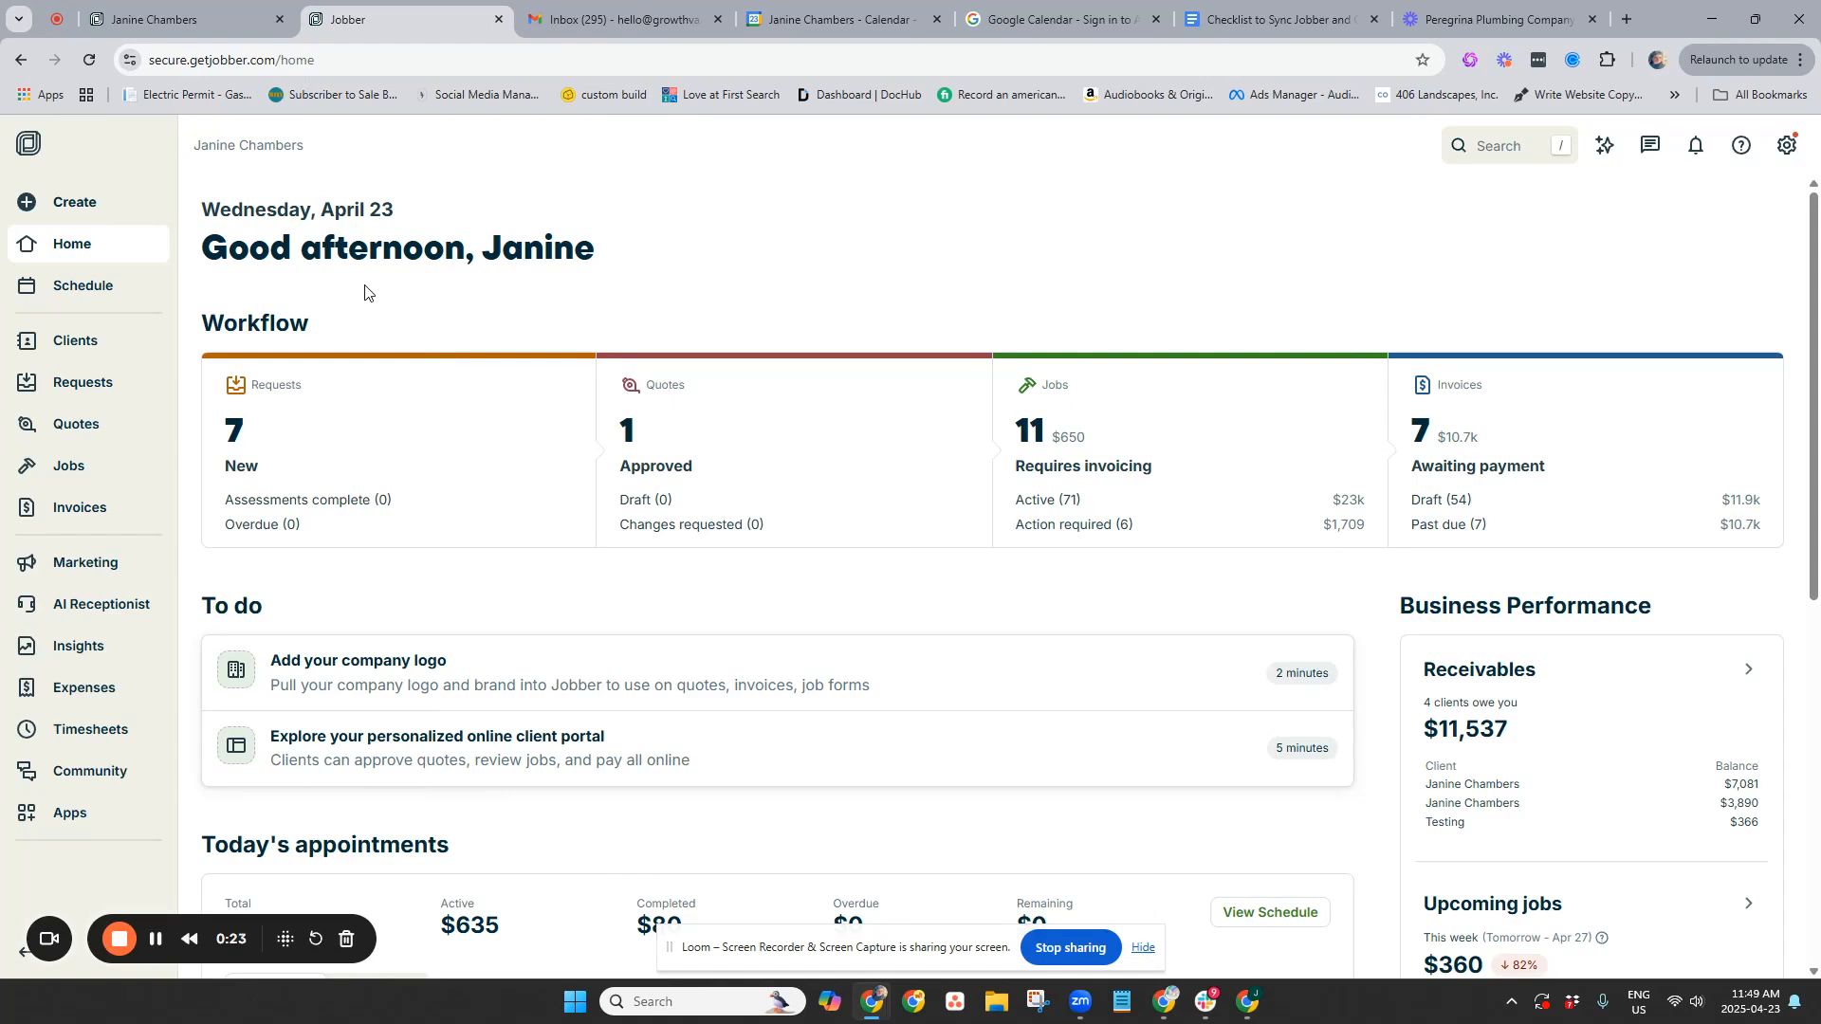
From the 7 new requests, open the one received a minute ago
left_click(247, 446)
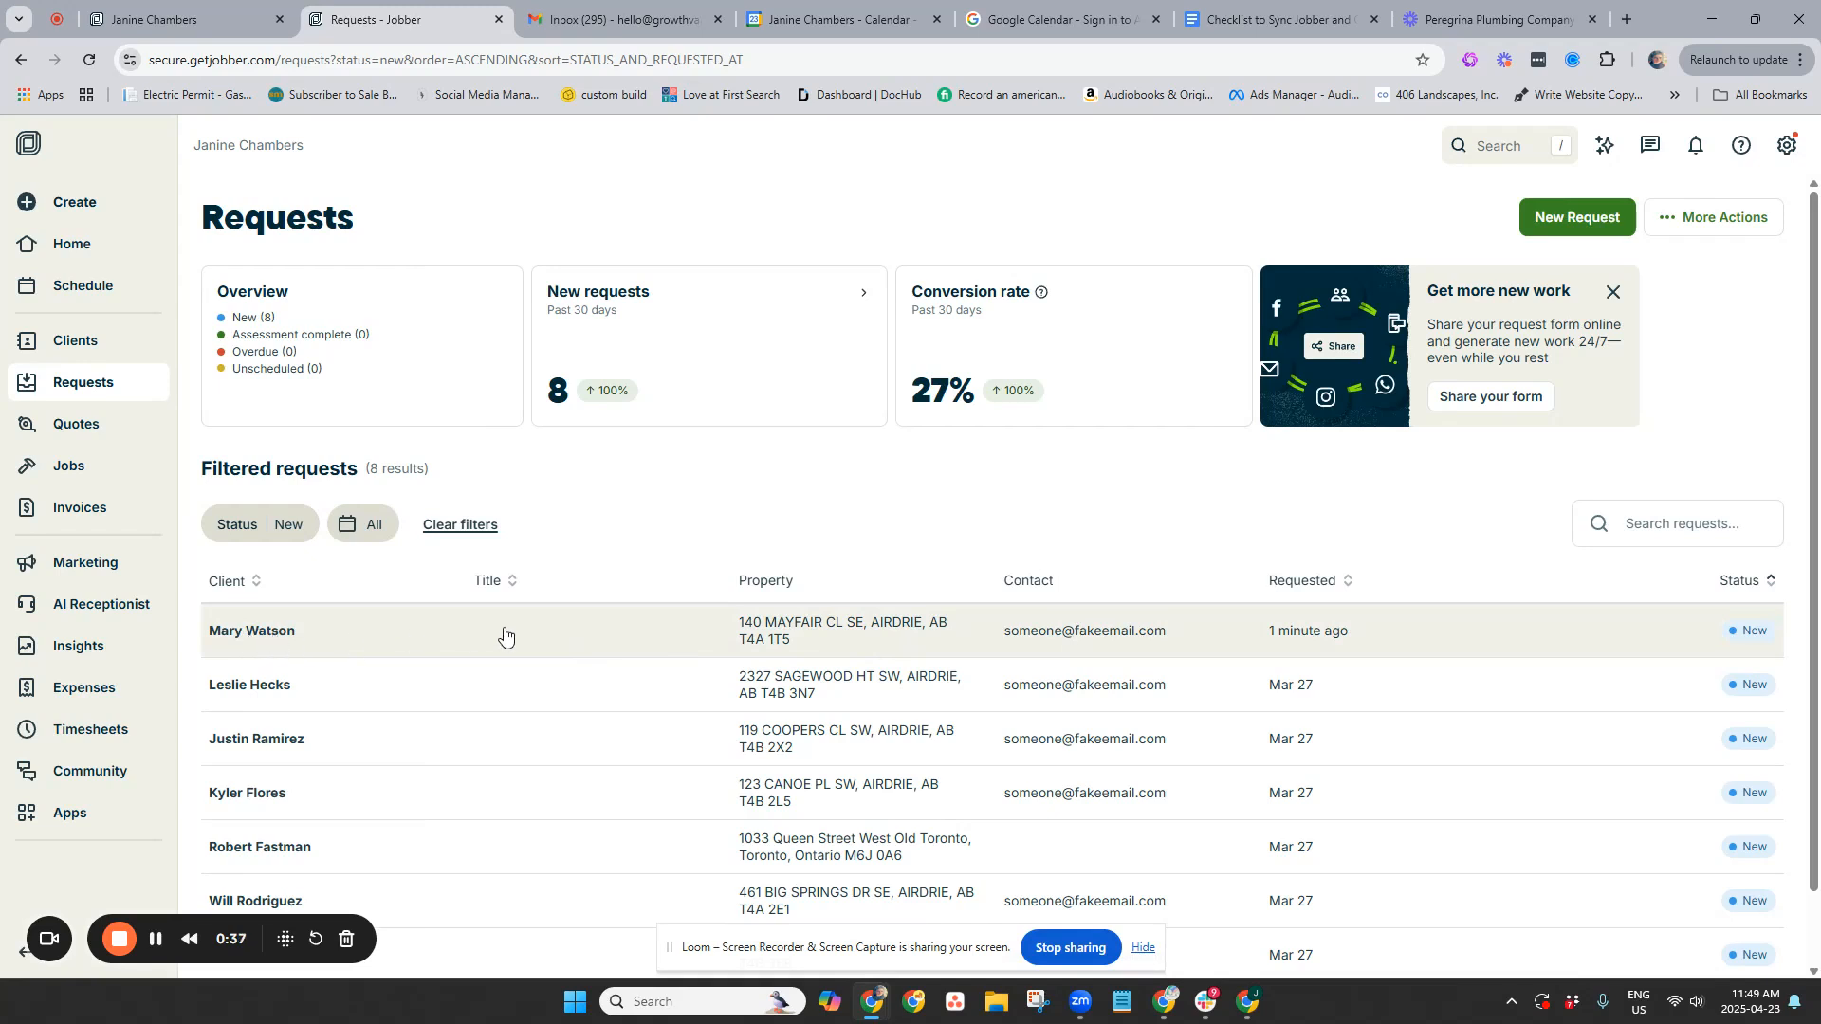
left_click(898, 634)
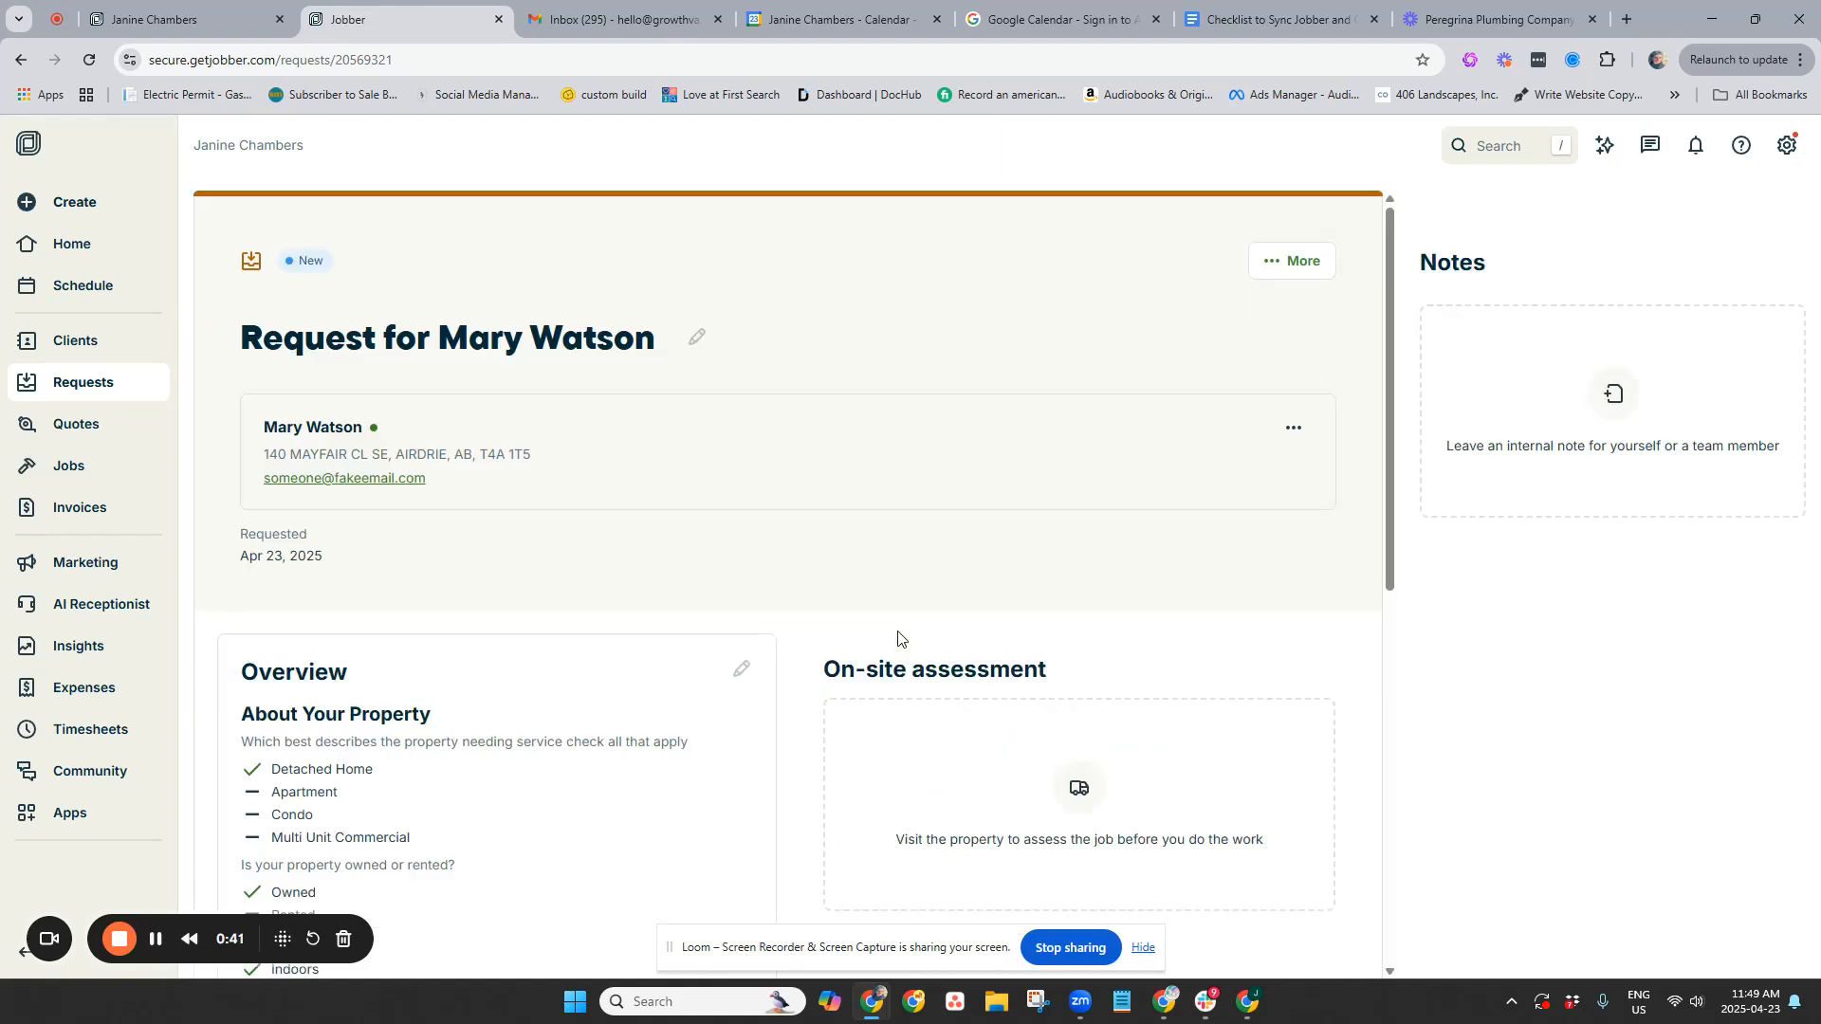
scroll(920, 588, "down", 1)
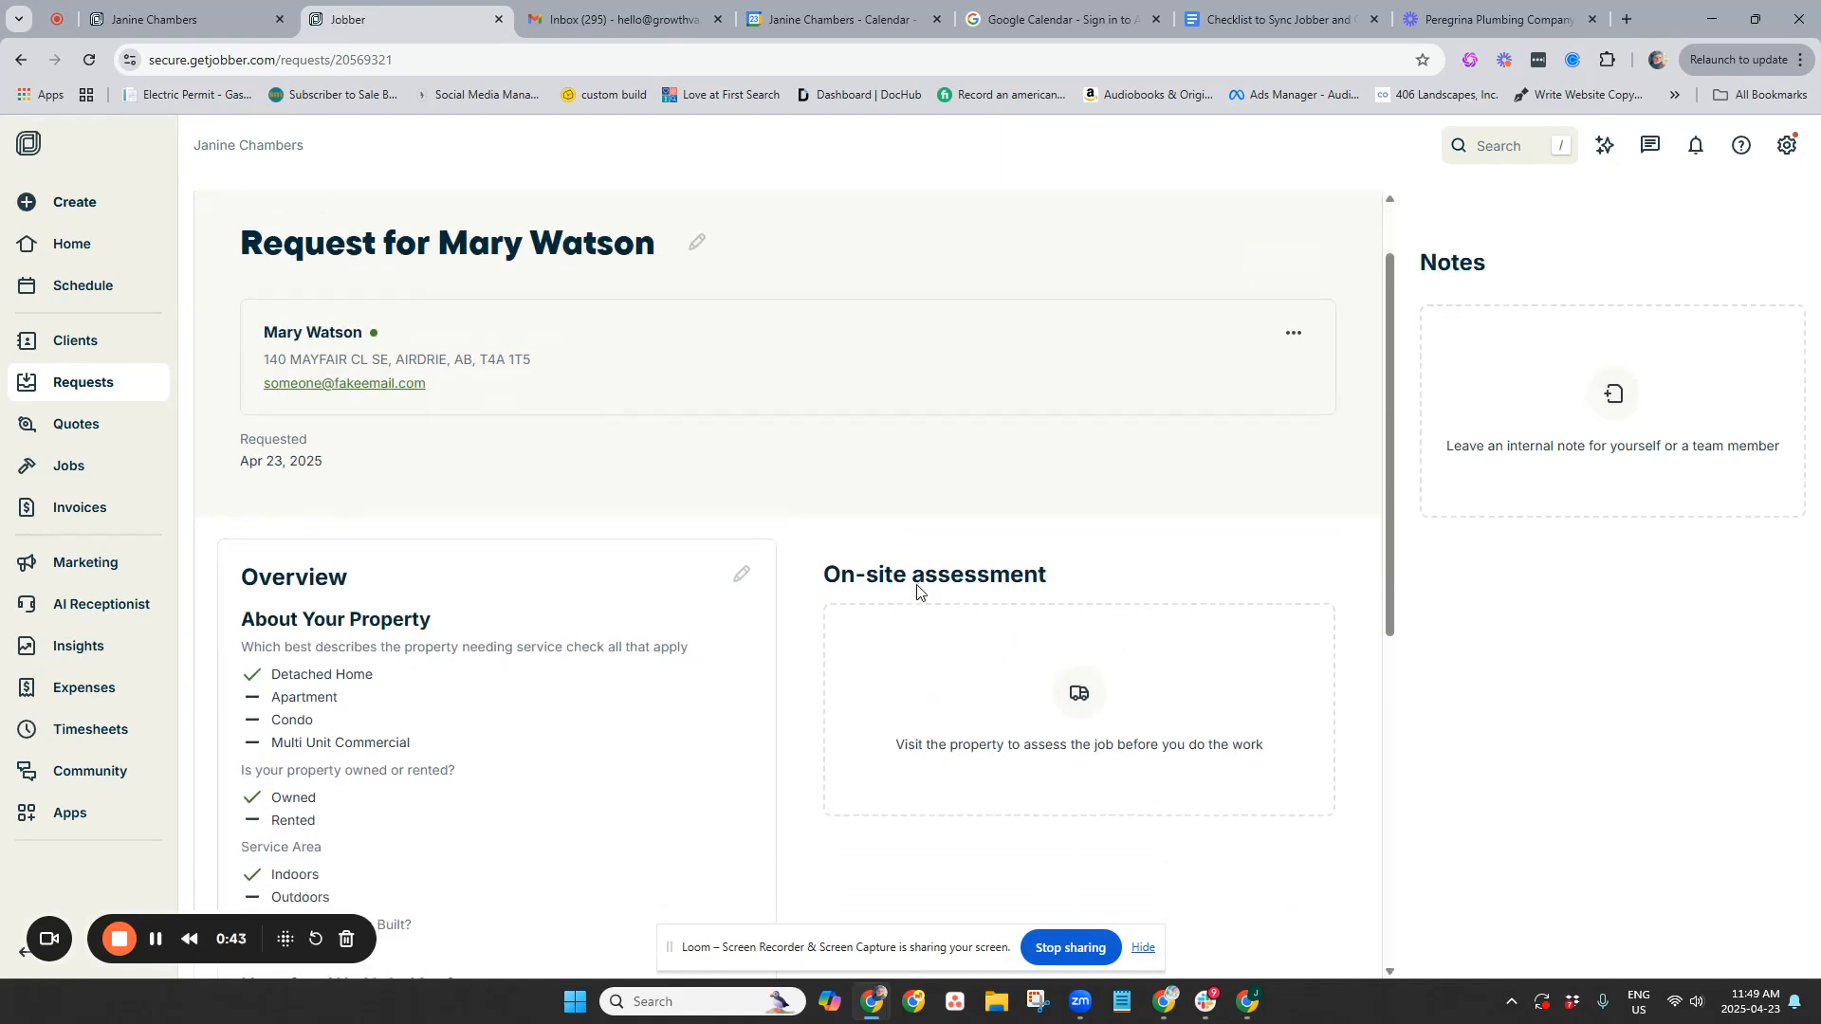
scroll(468, 253, "up", 1)
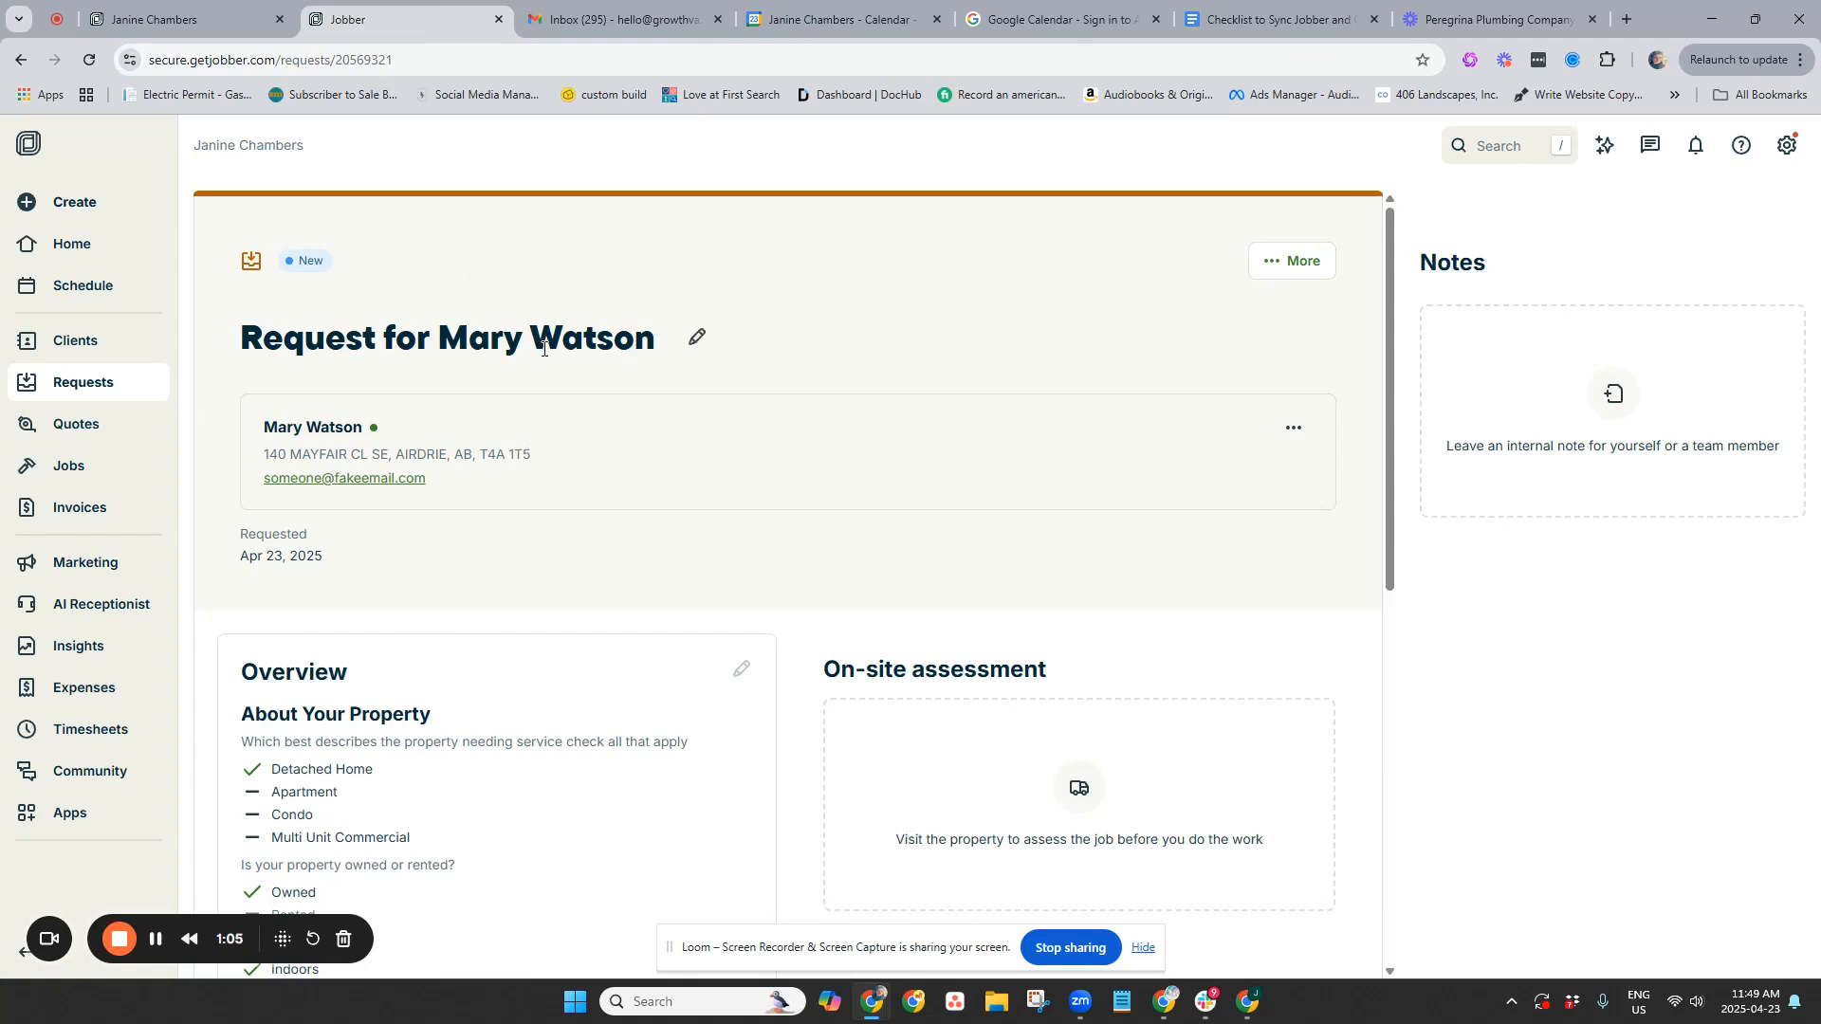
scroll(529, 488, "down", 5)
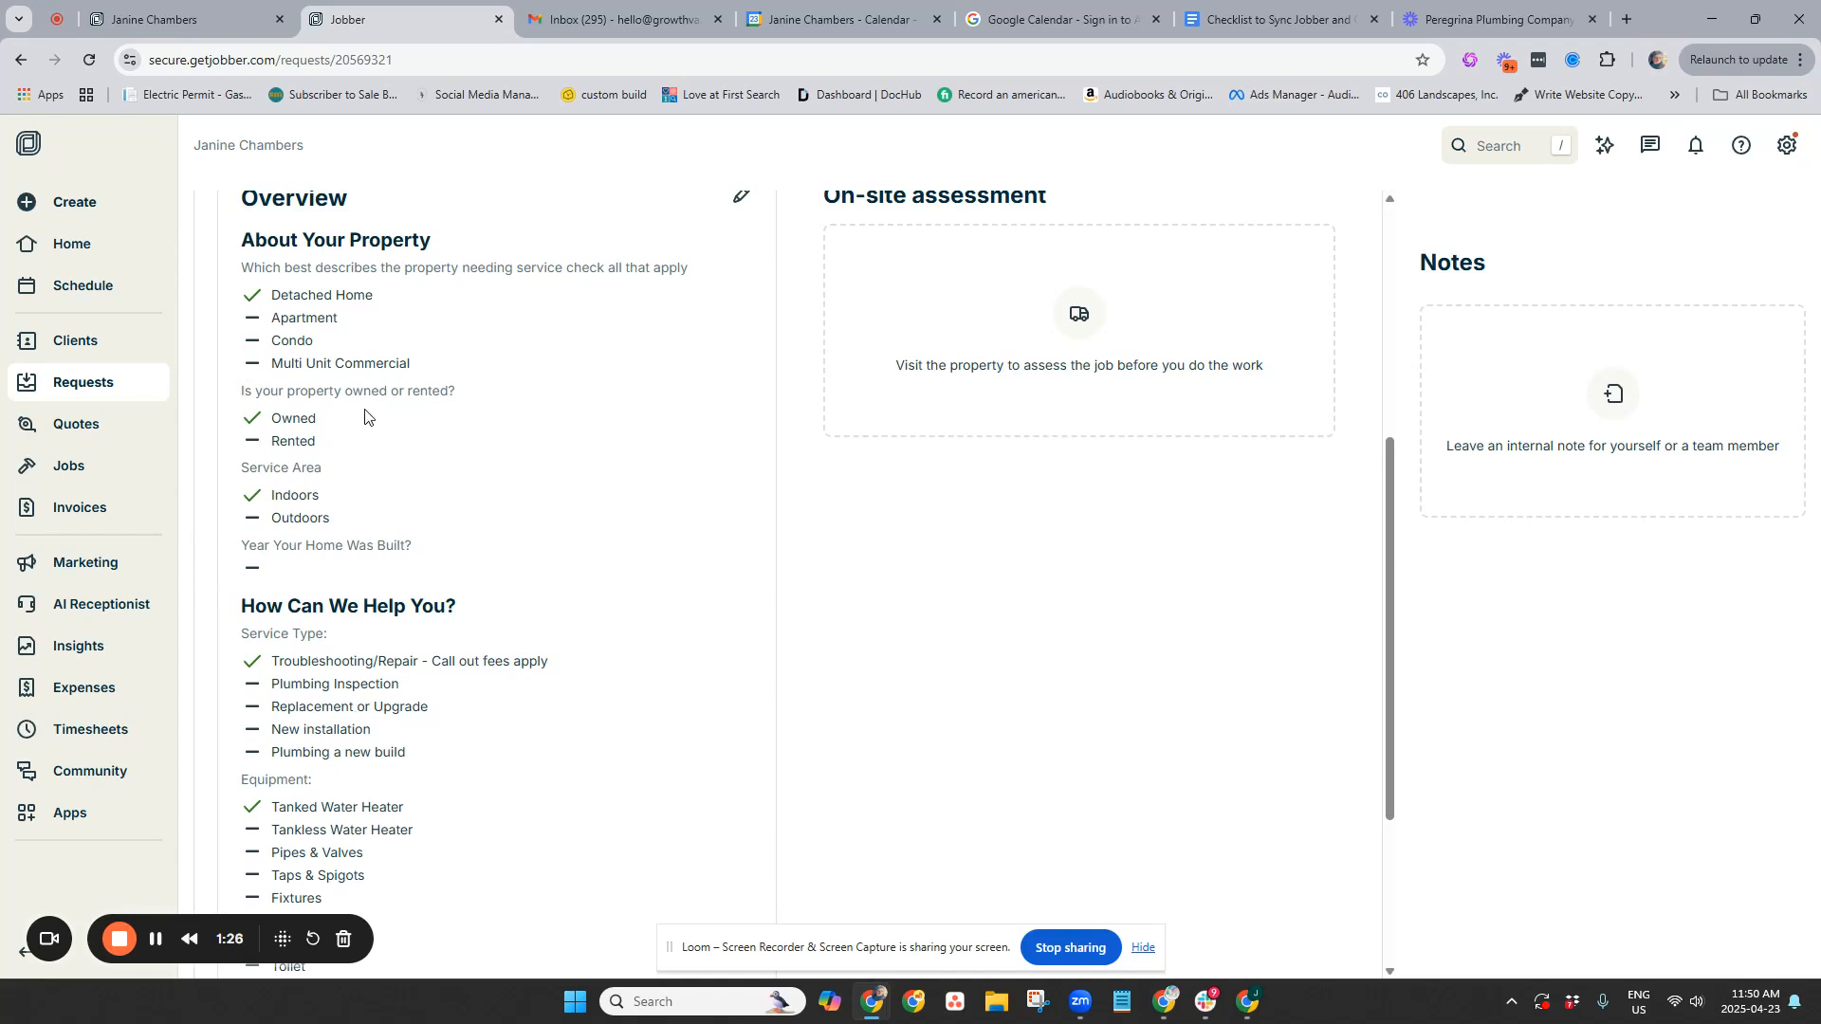
scroll(581, 467, "down", 2)
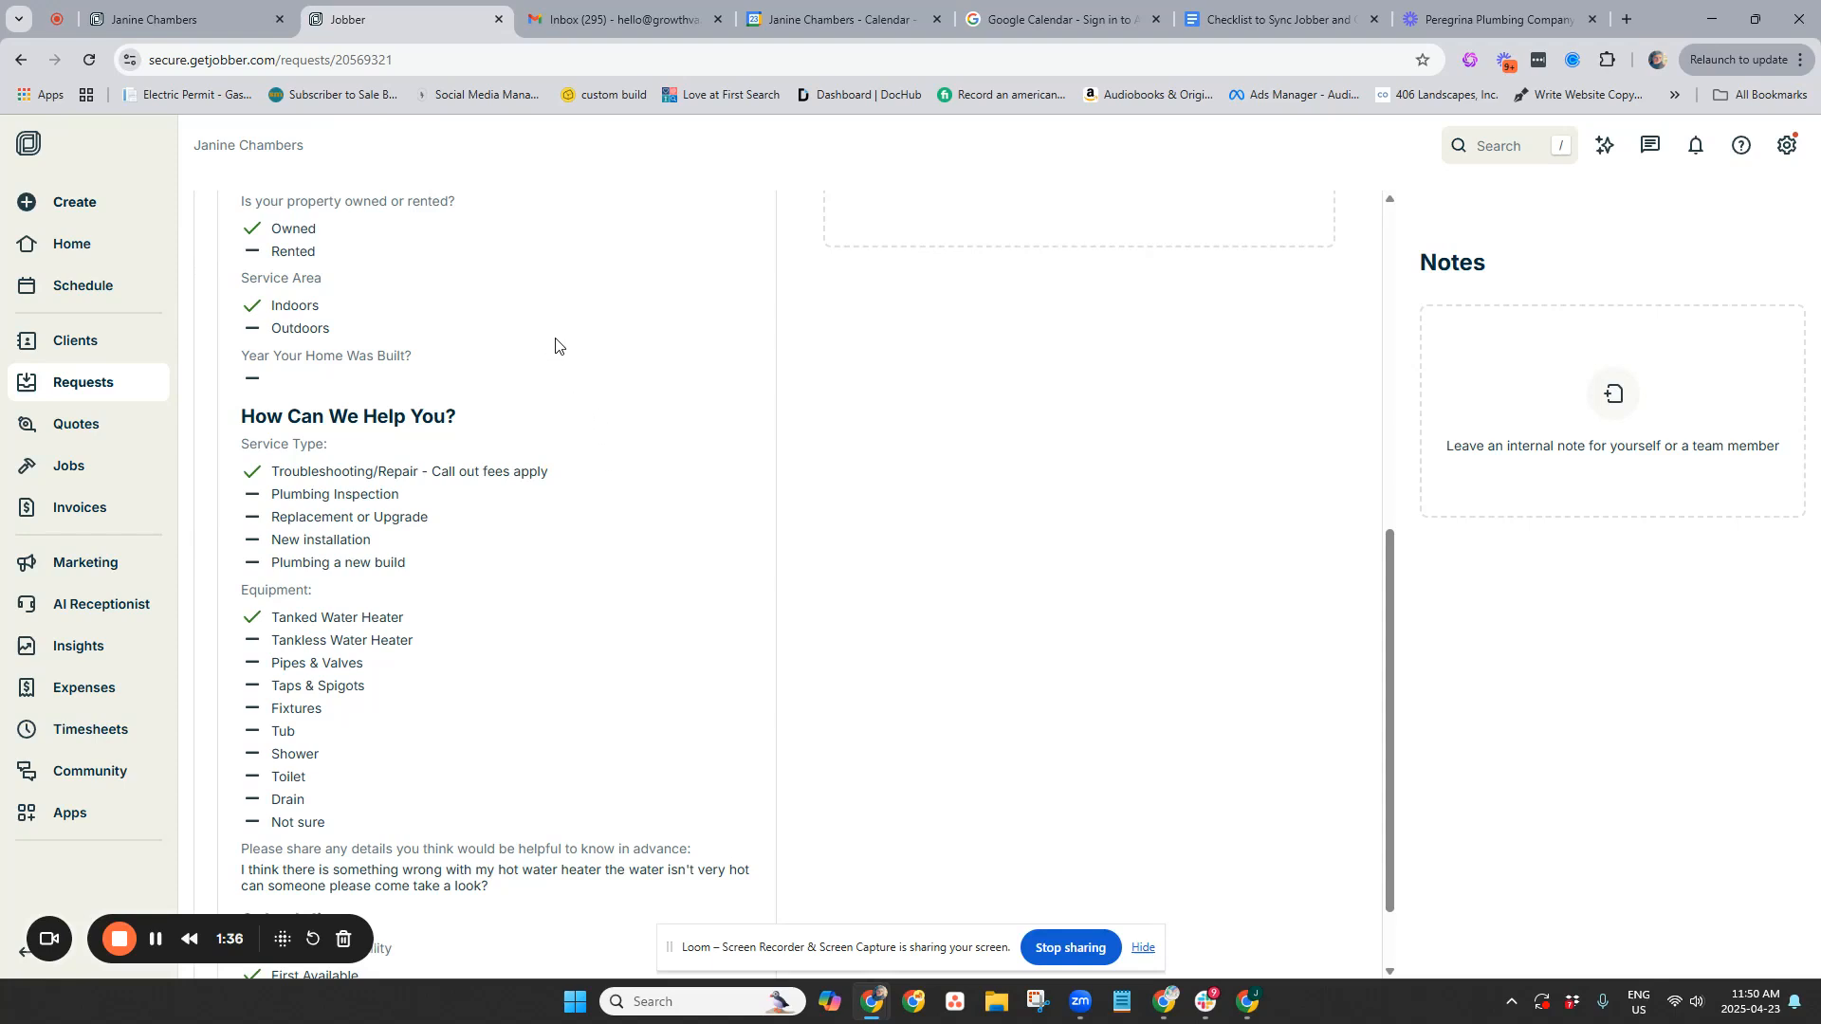
scroll(559, 344, "up", 3)
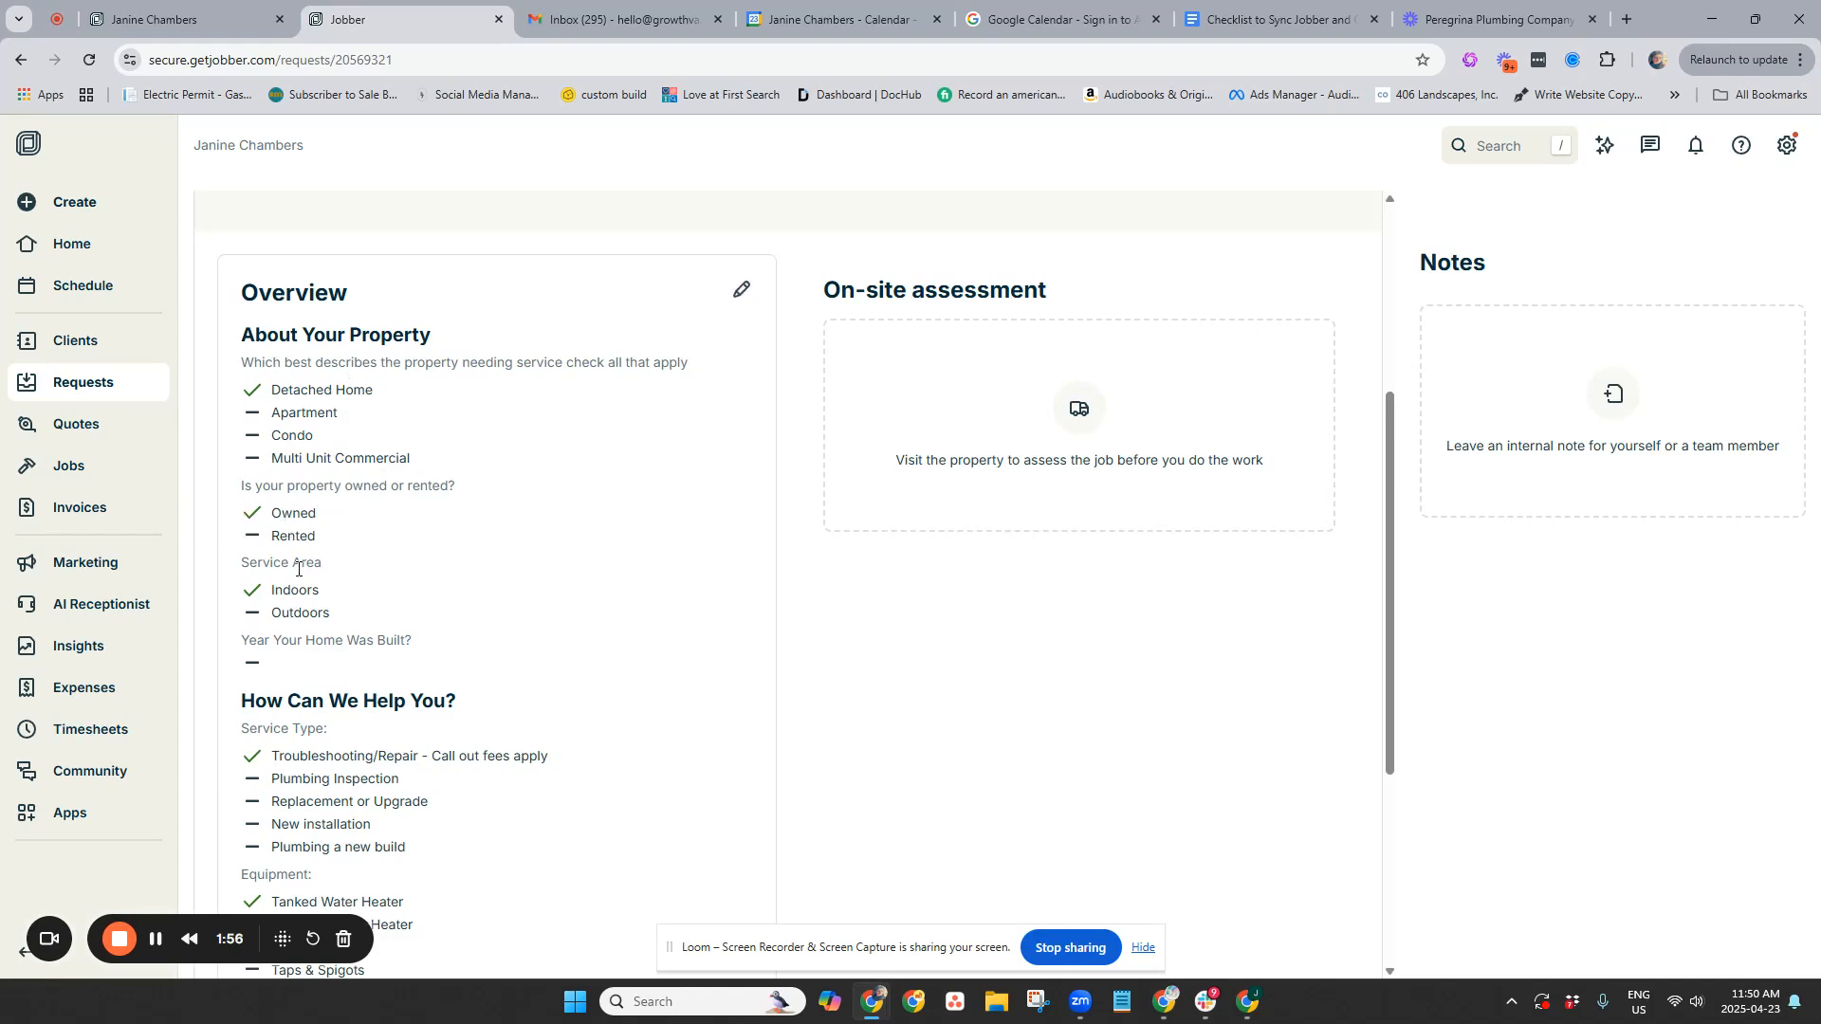
Scroll through the Apr 23 request to review its property answers and Troubleshooting/Repair service
scroll(326, 594, "down", 3)
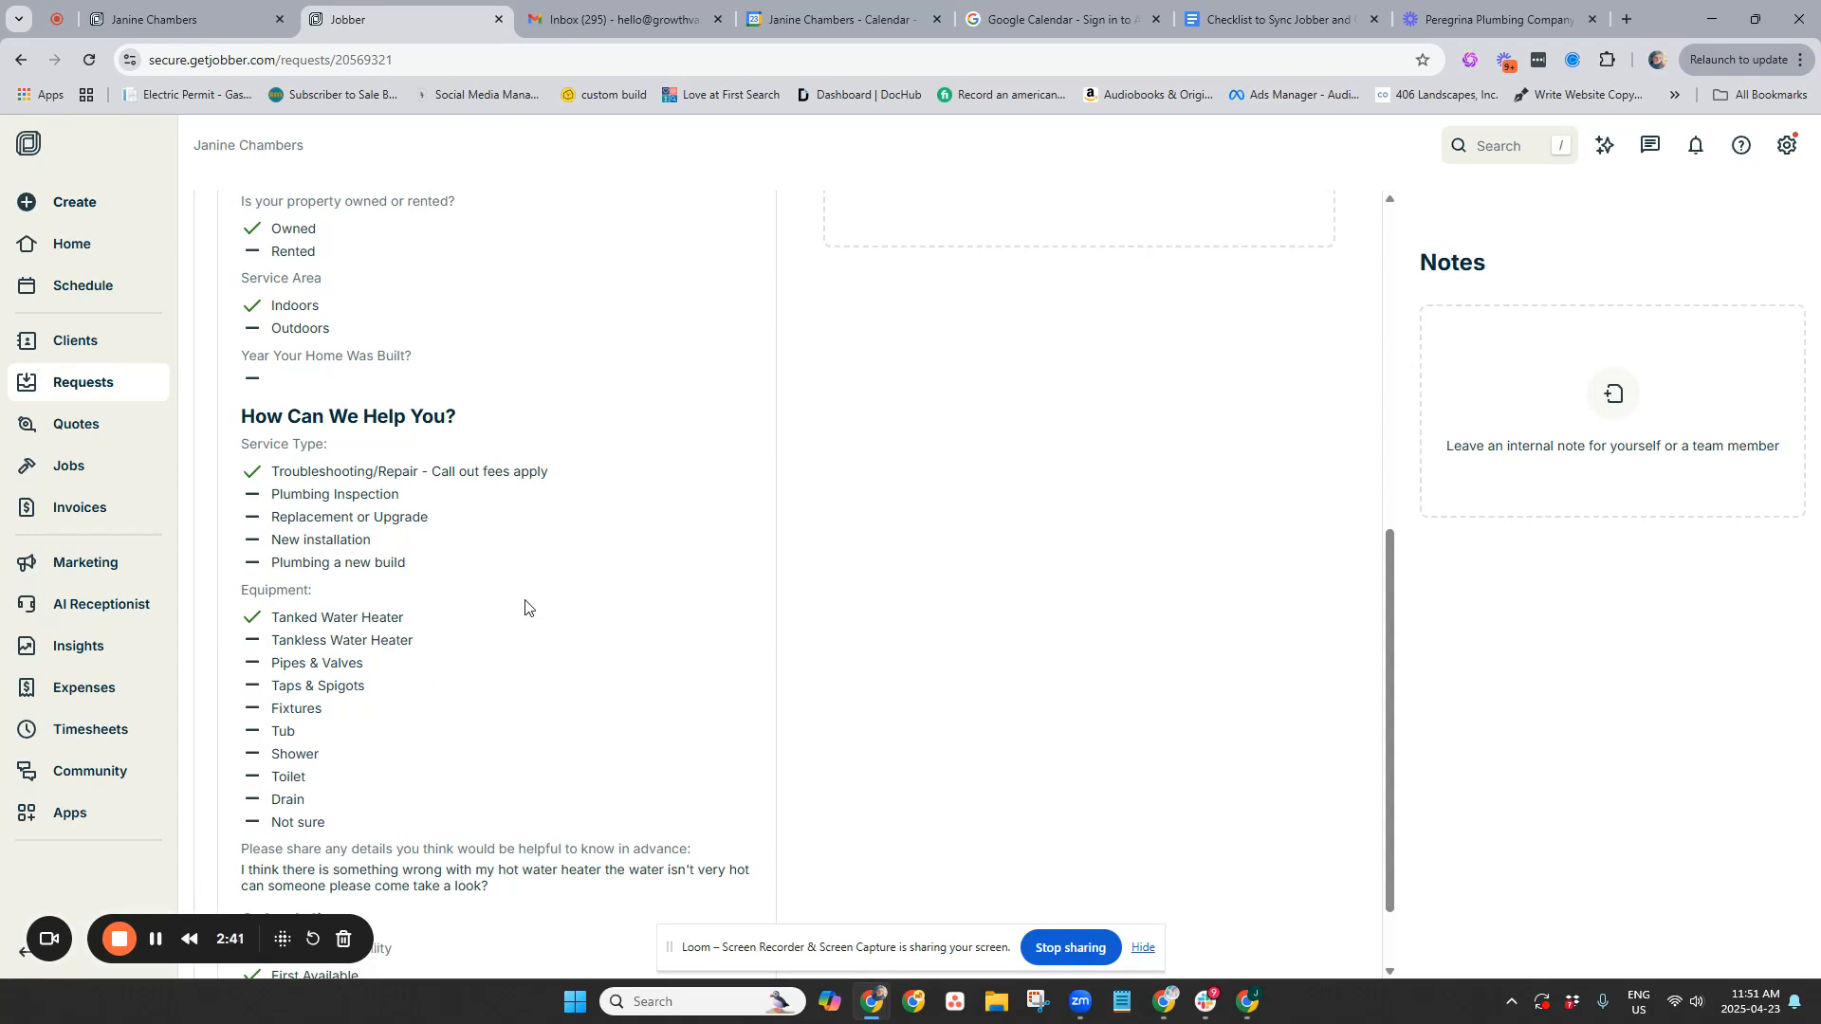
scroll(545, 606, "down", 1)
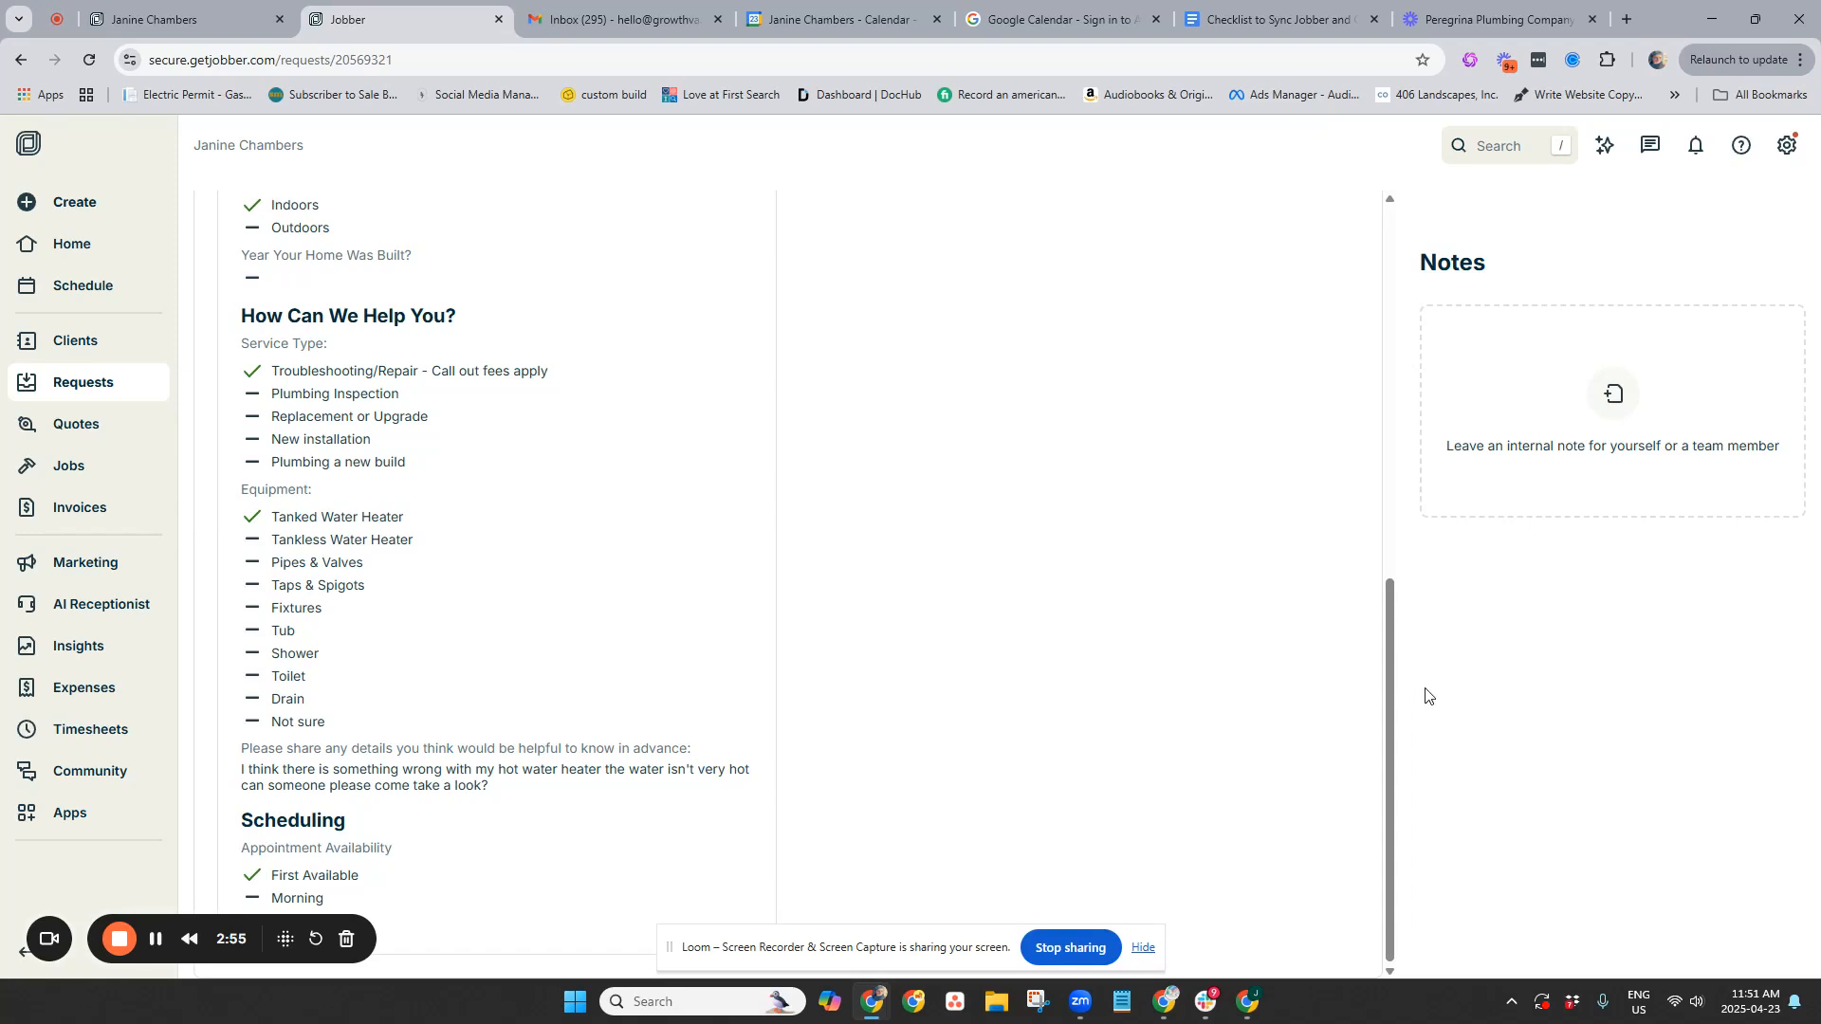
scroll(1385, 793, "up", 1)
left_click_drag(1385, 792, 1406, 583)
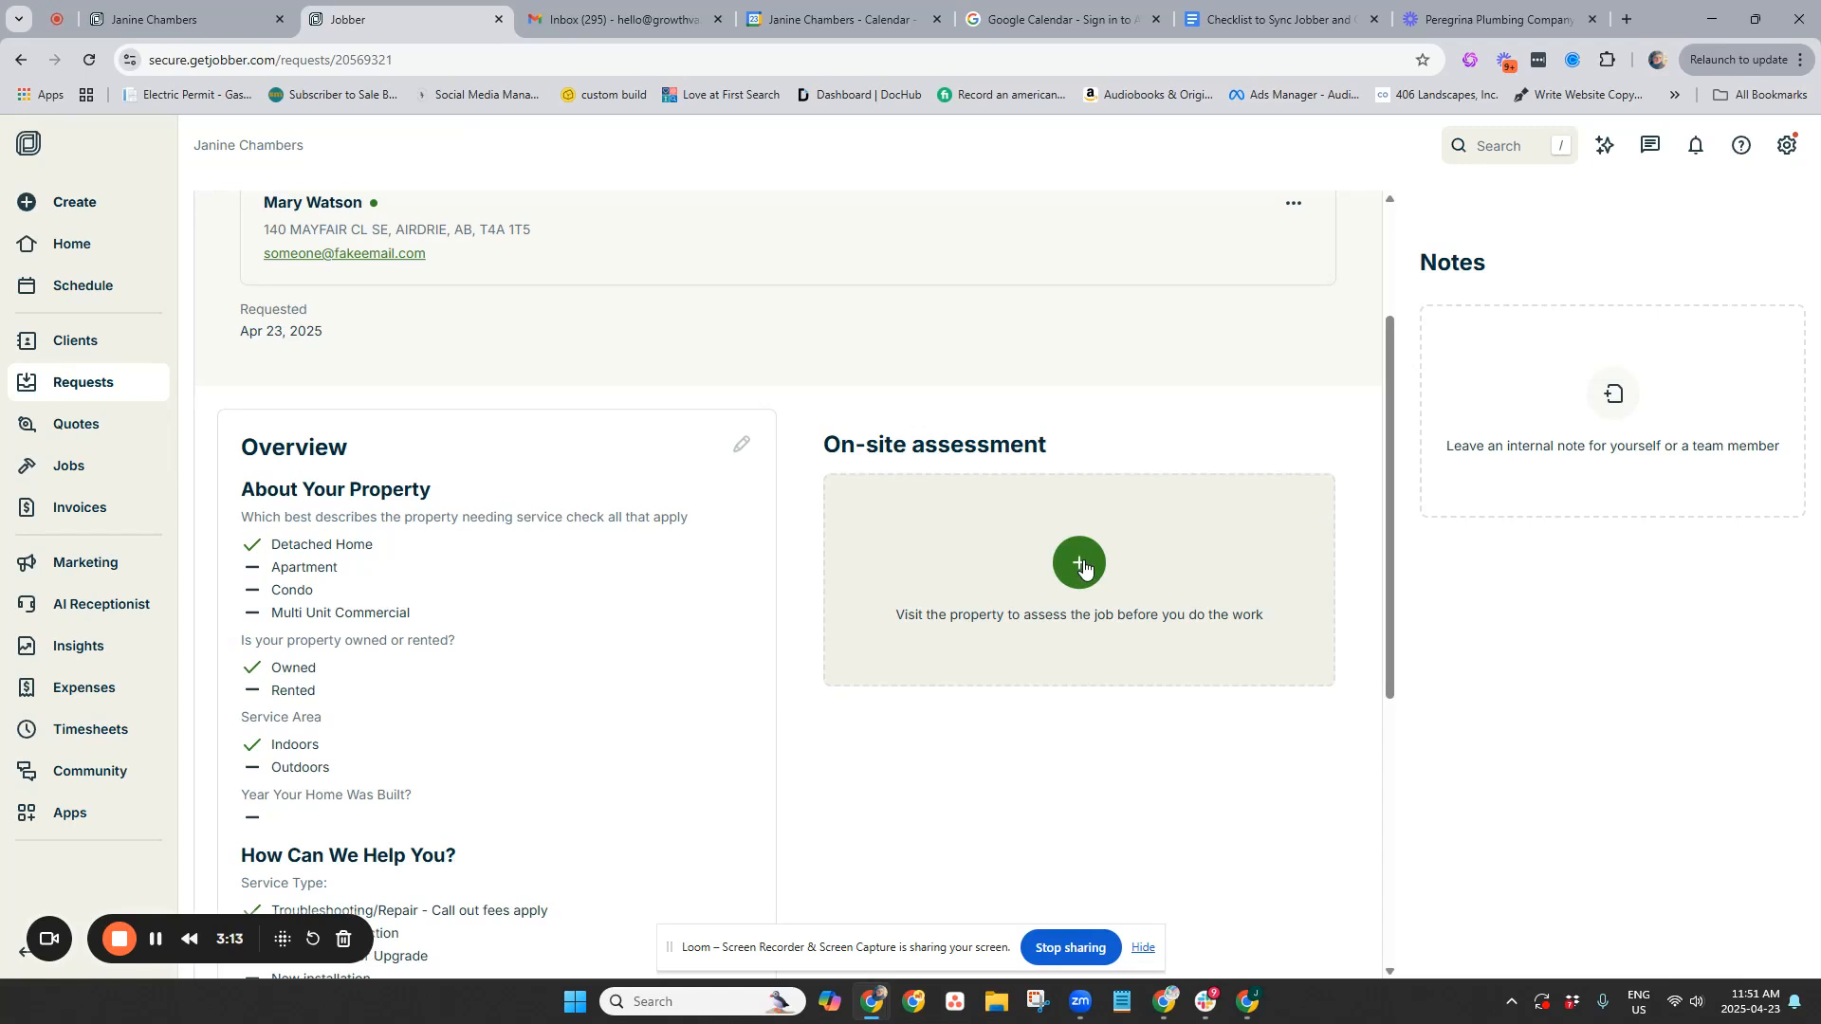
Add an on-site assessment with instructions 'hot water heater inspection and possible repair'
left_click(1084, 567)
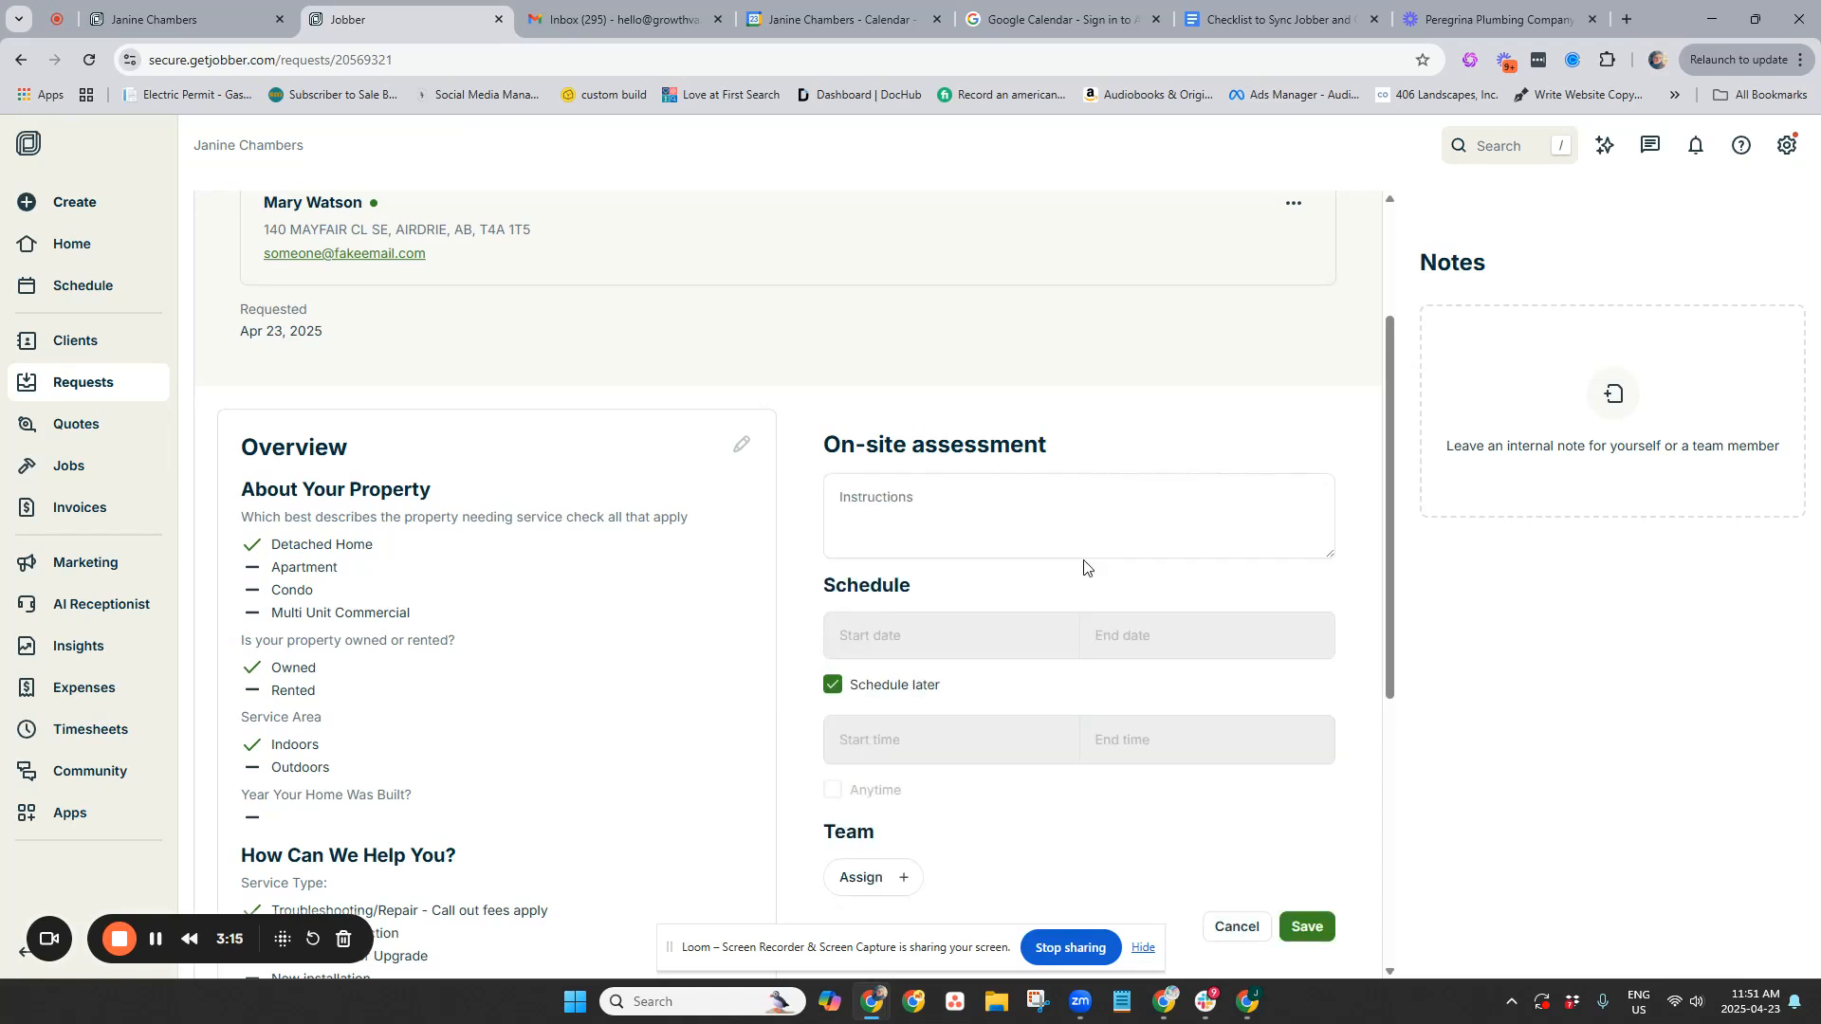
left_click(937, 506)
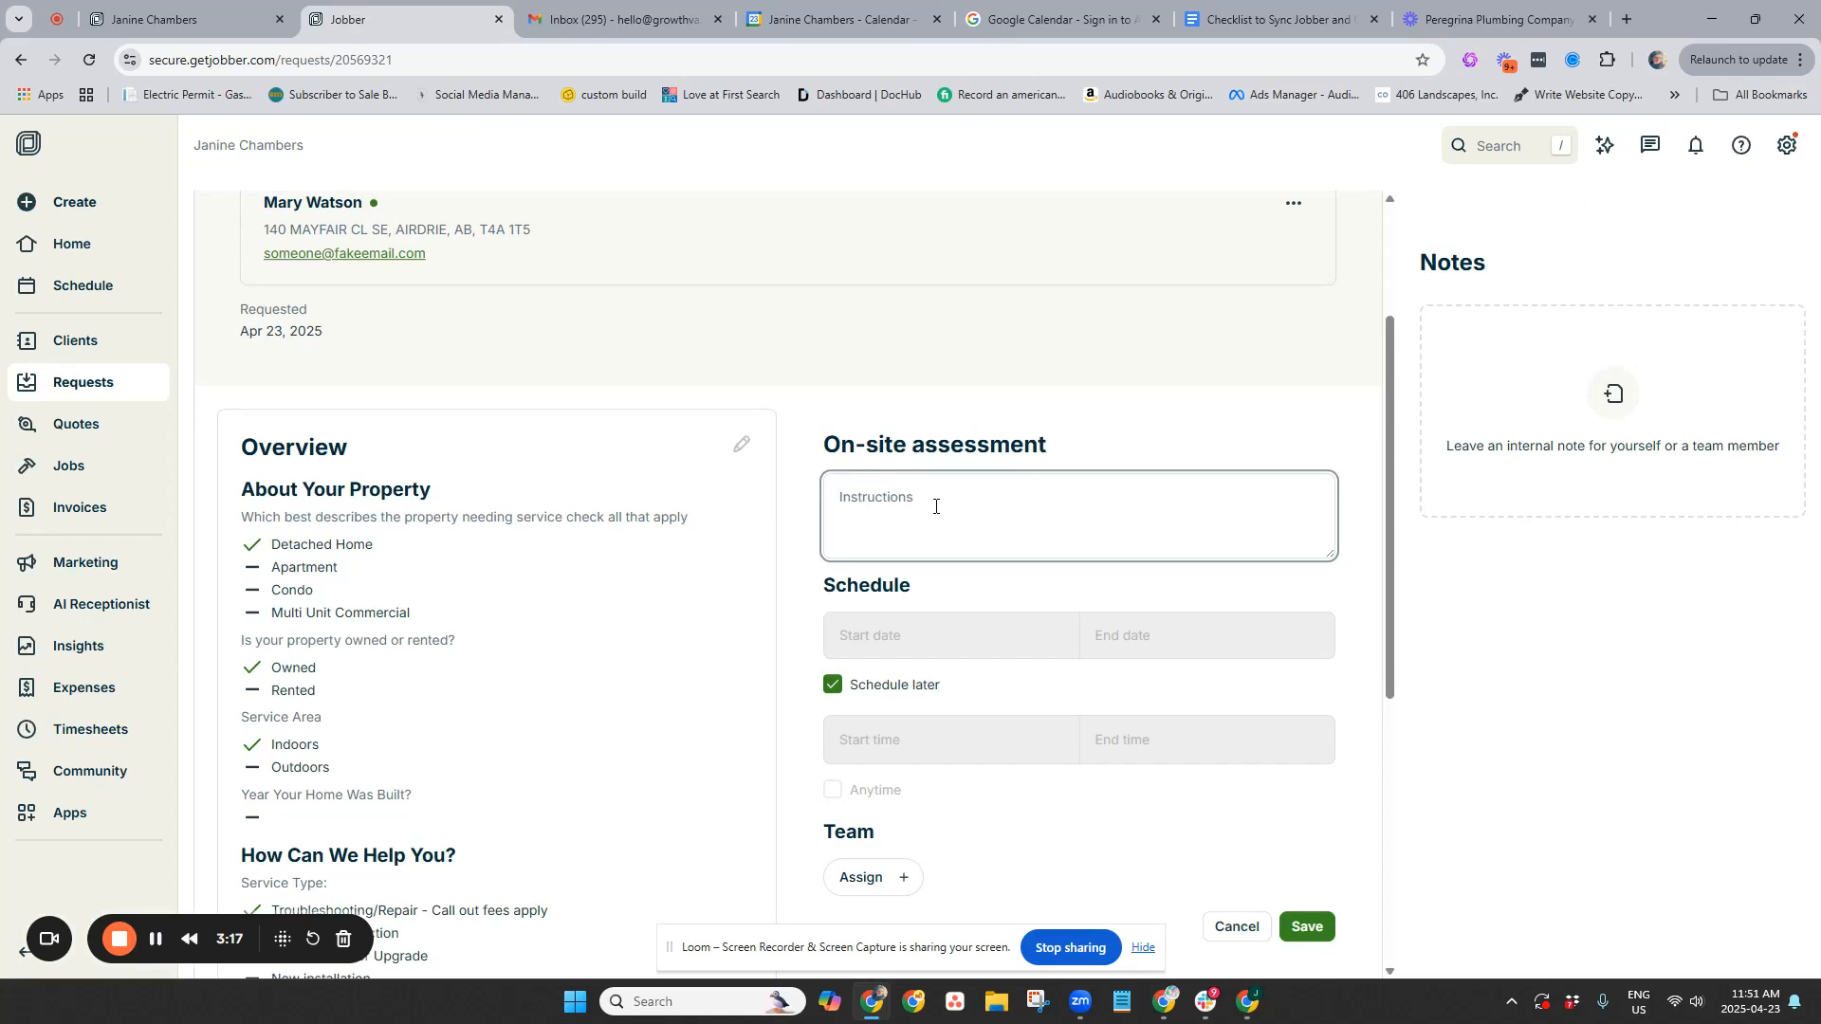
type("hot water hear")
type("er inspec")
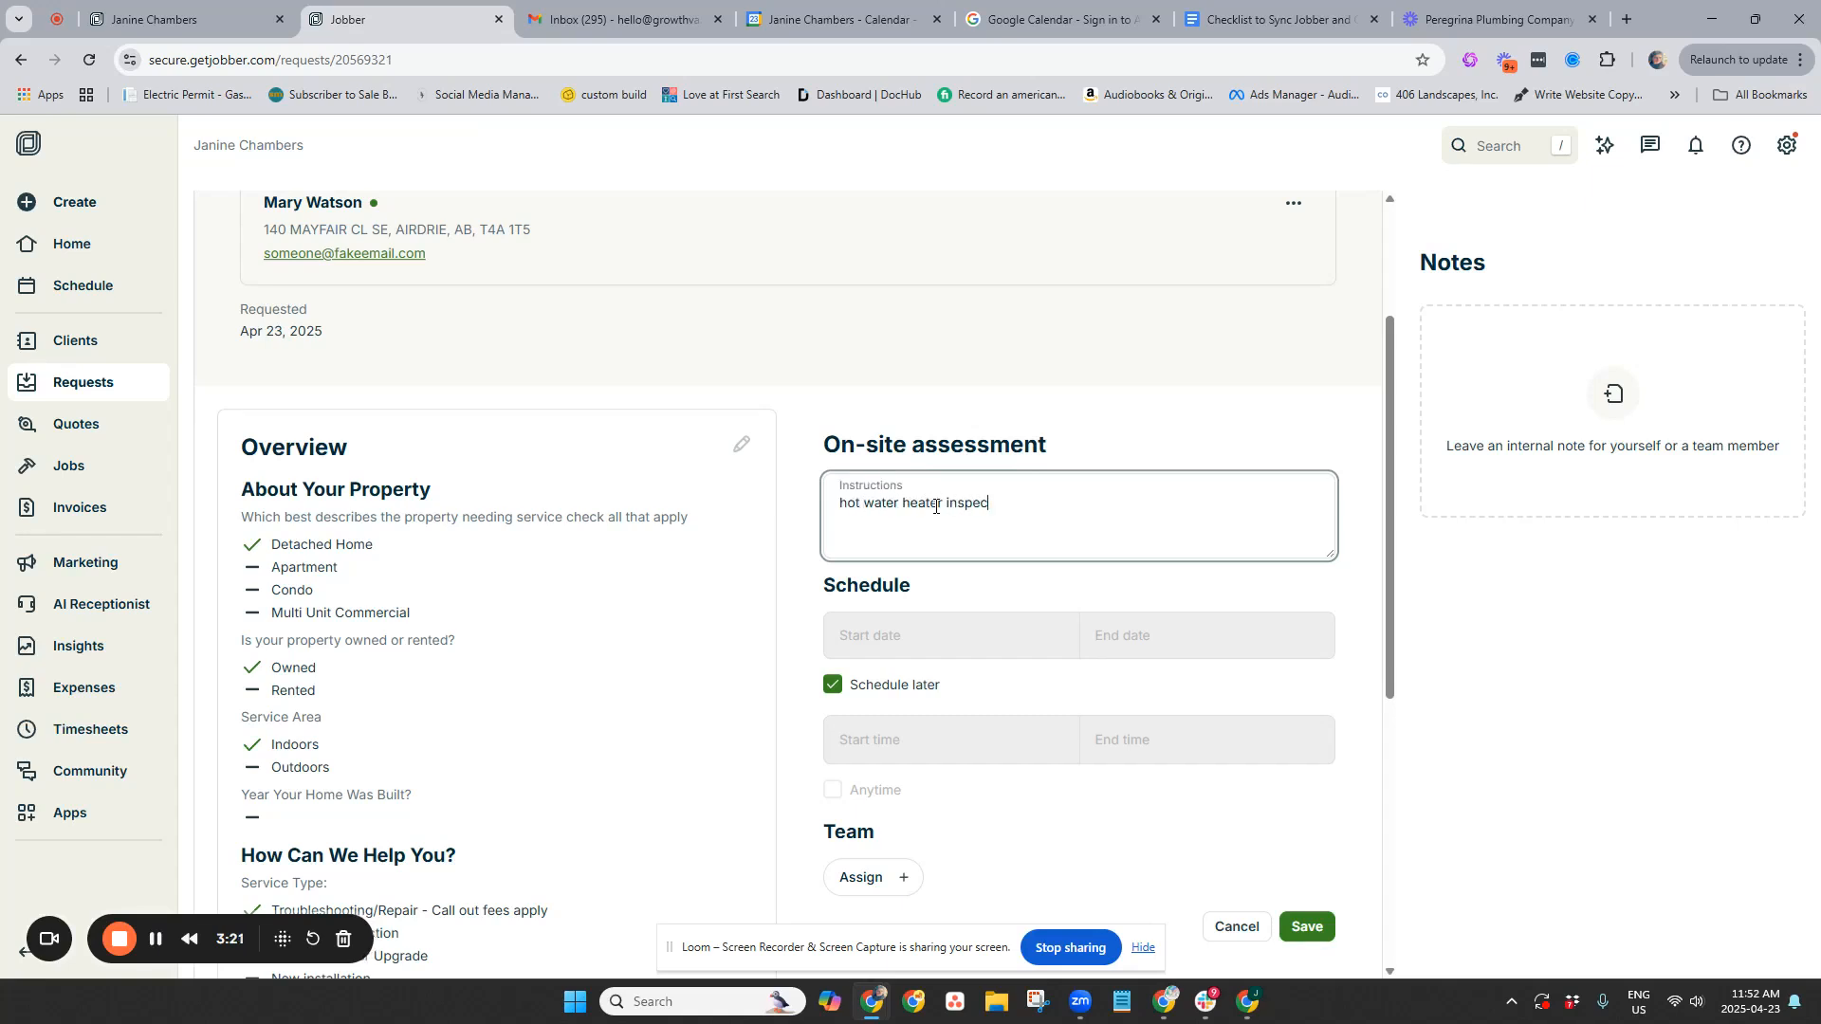
type("tion and possible repair")
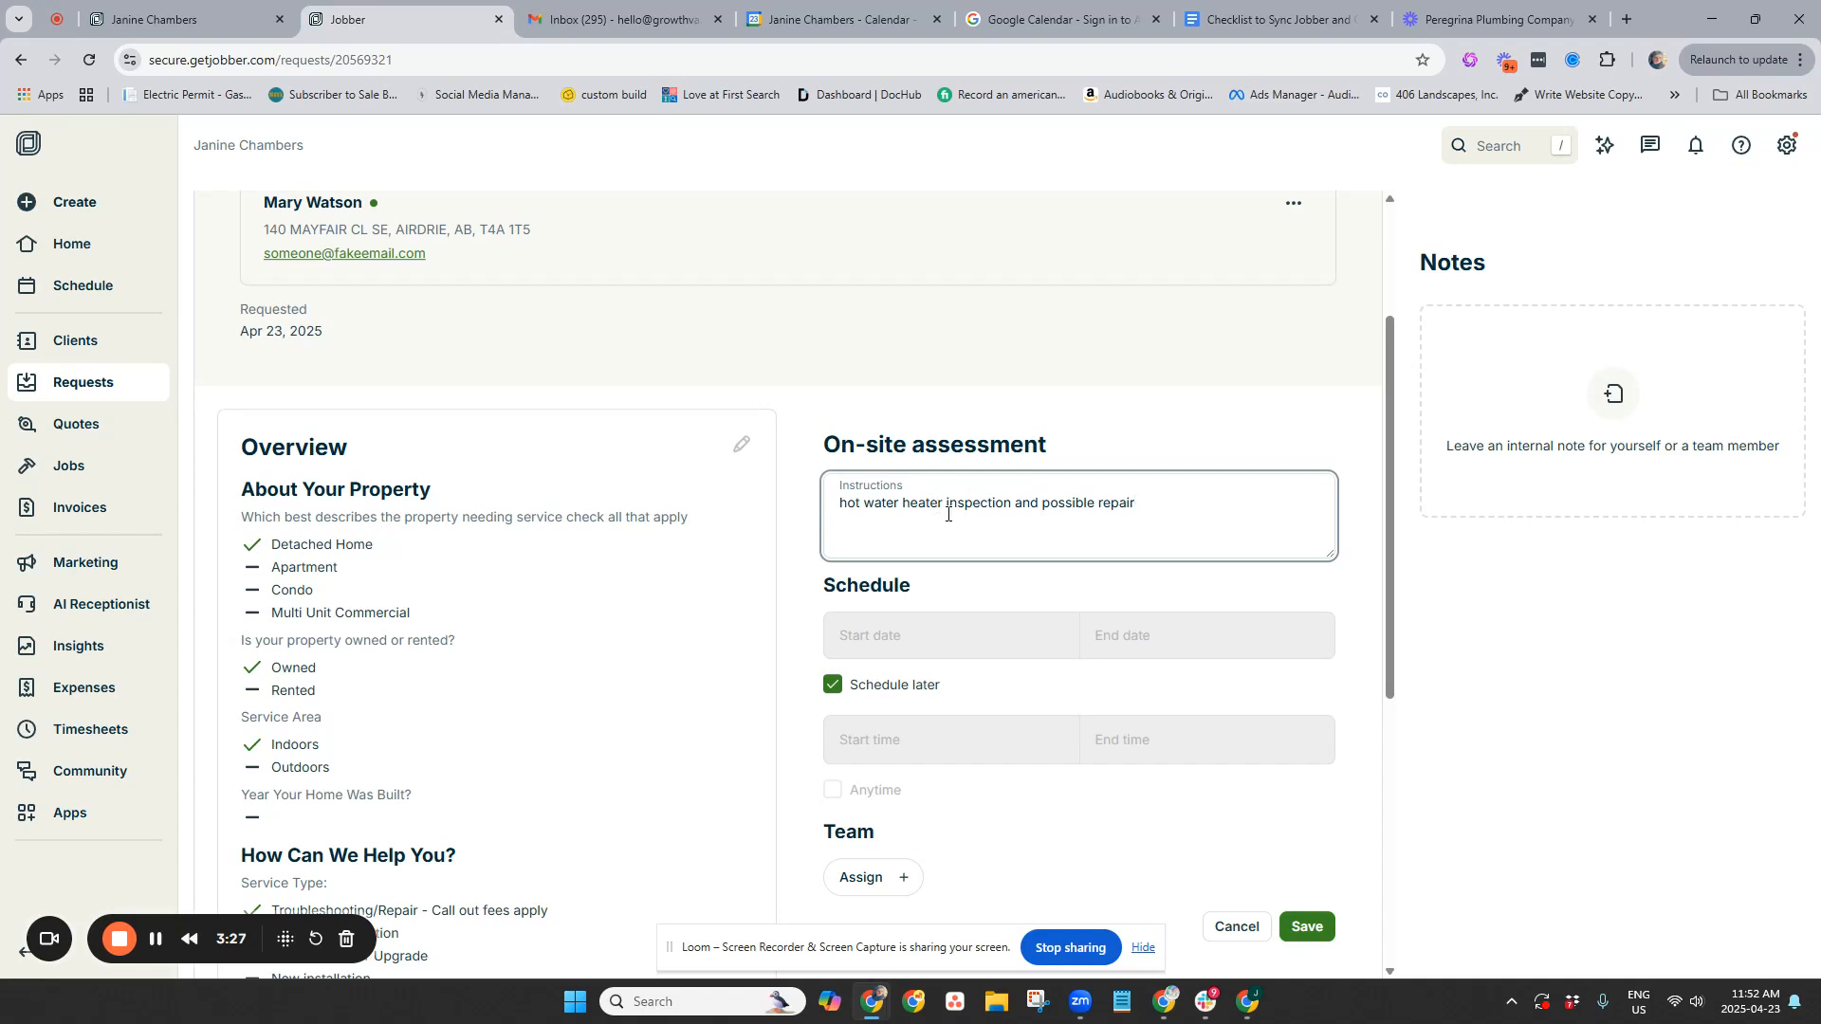
Schedule the assessment now for 04/23/2025 as an Anytime visit
left_click(832, 685)
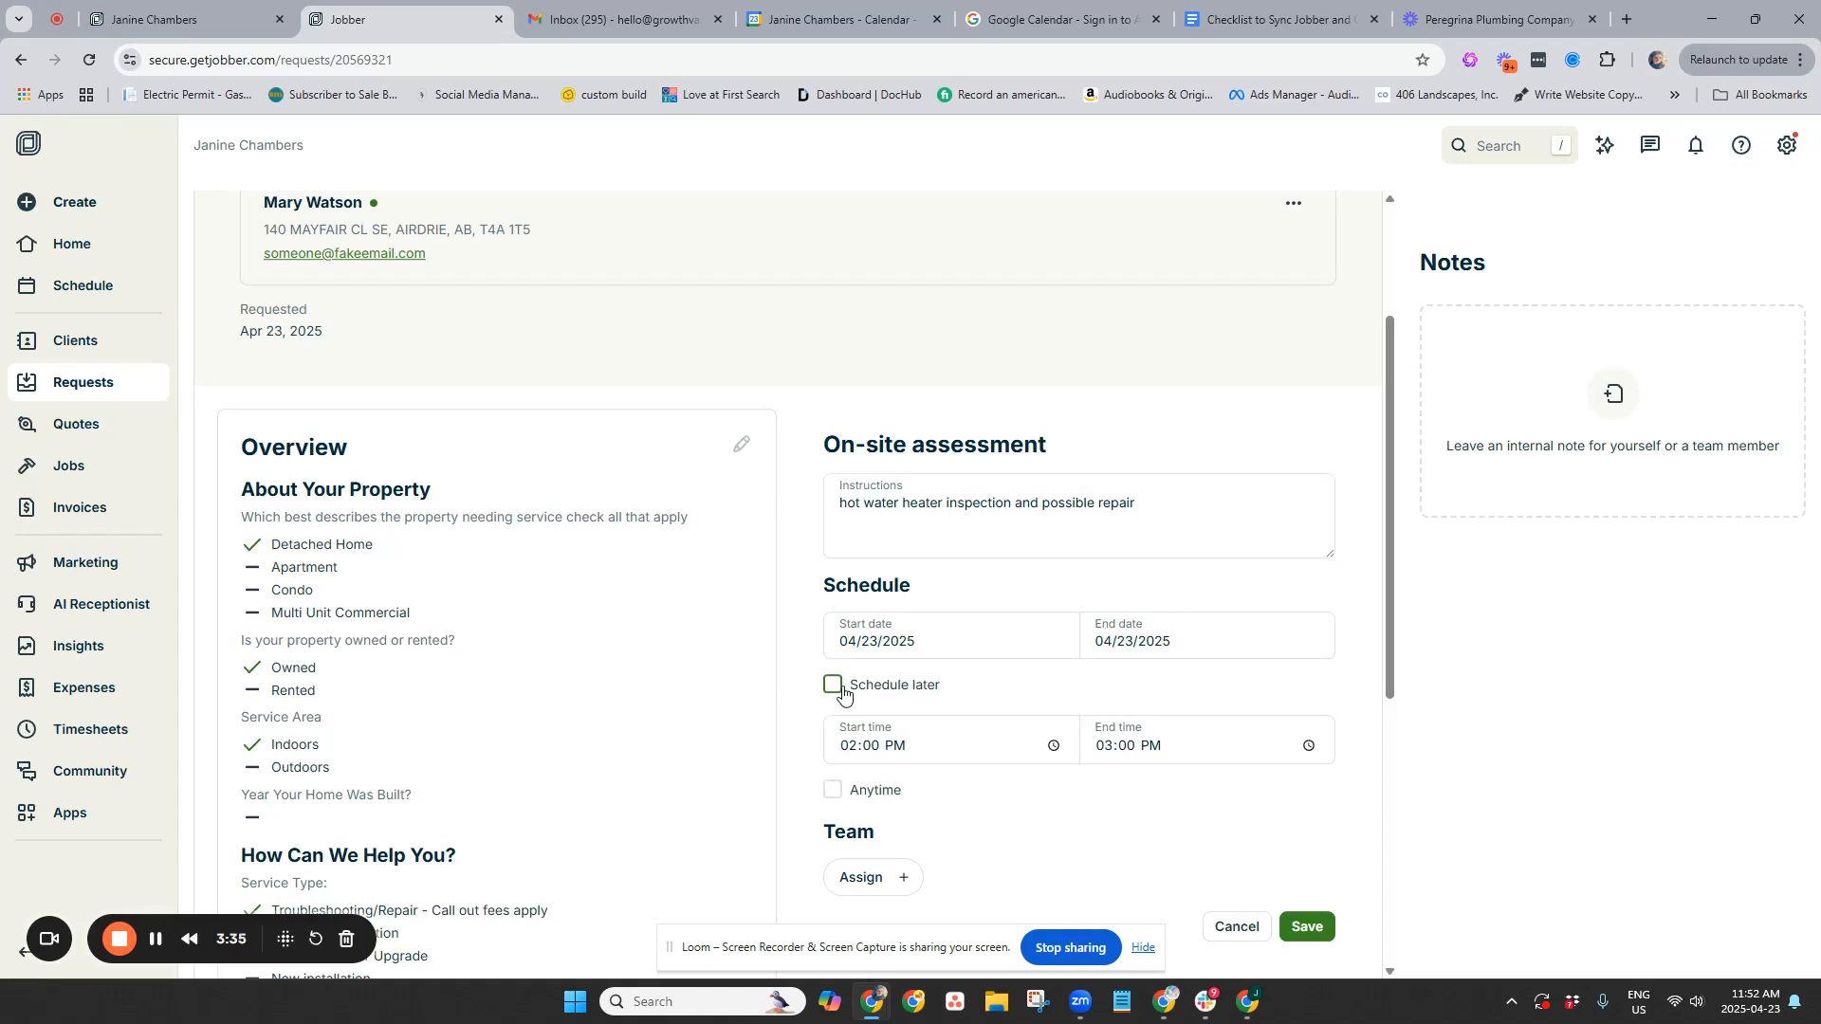
left_click(897, 640)
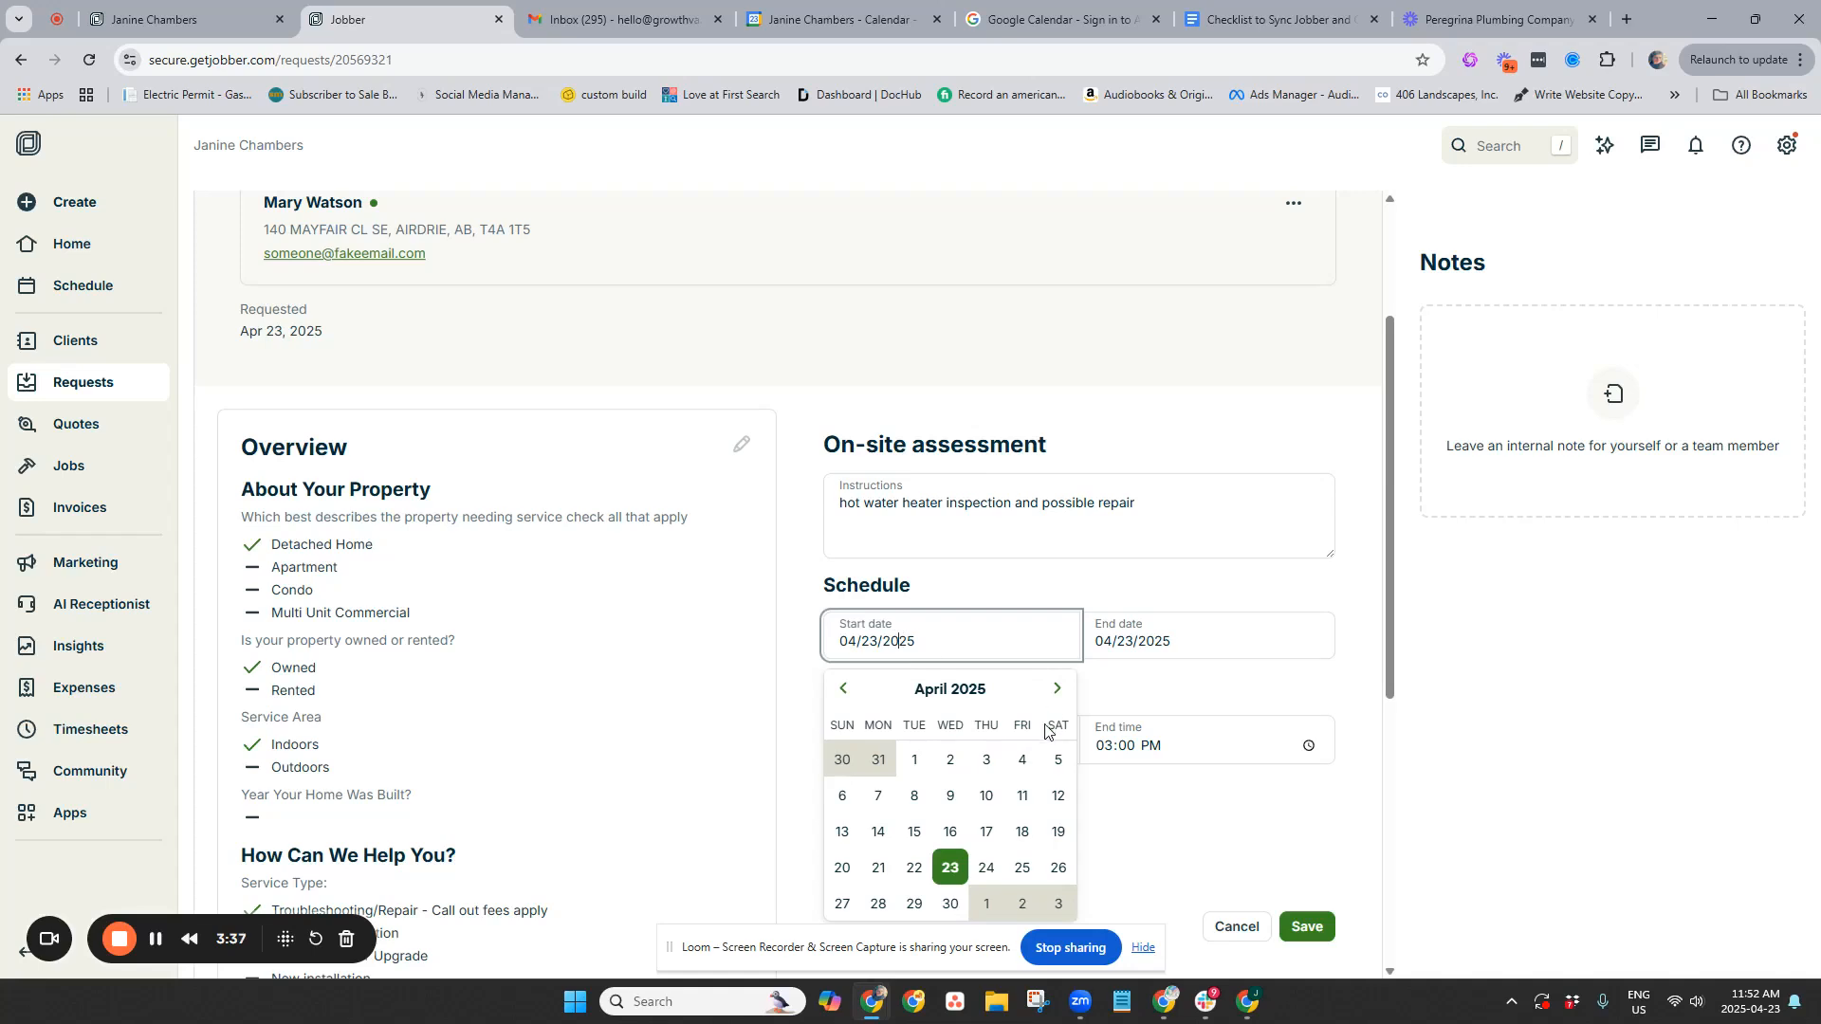
left_click(1236, 697)
scroll(833, 406, "down", 4)
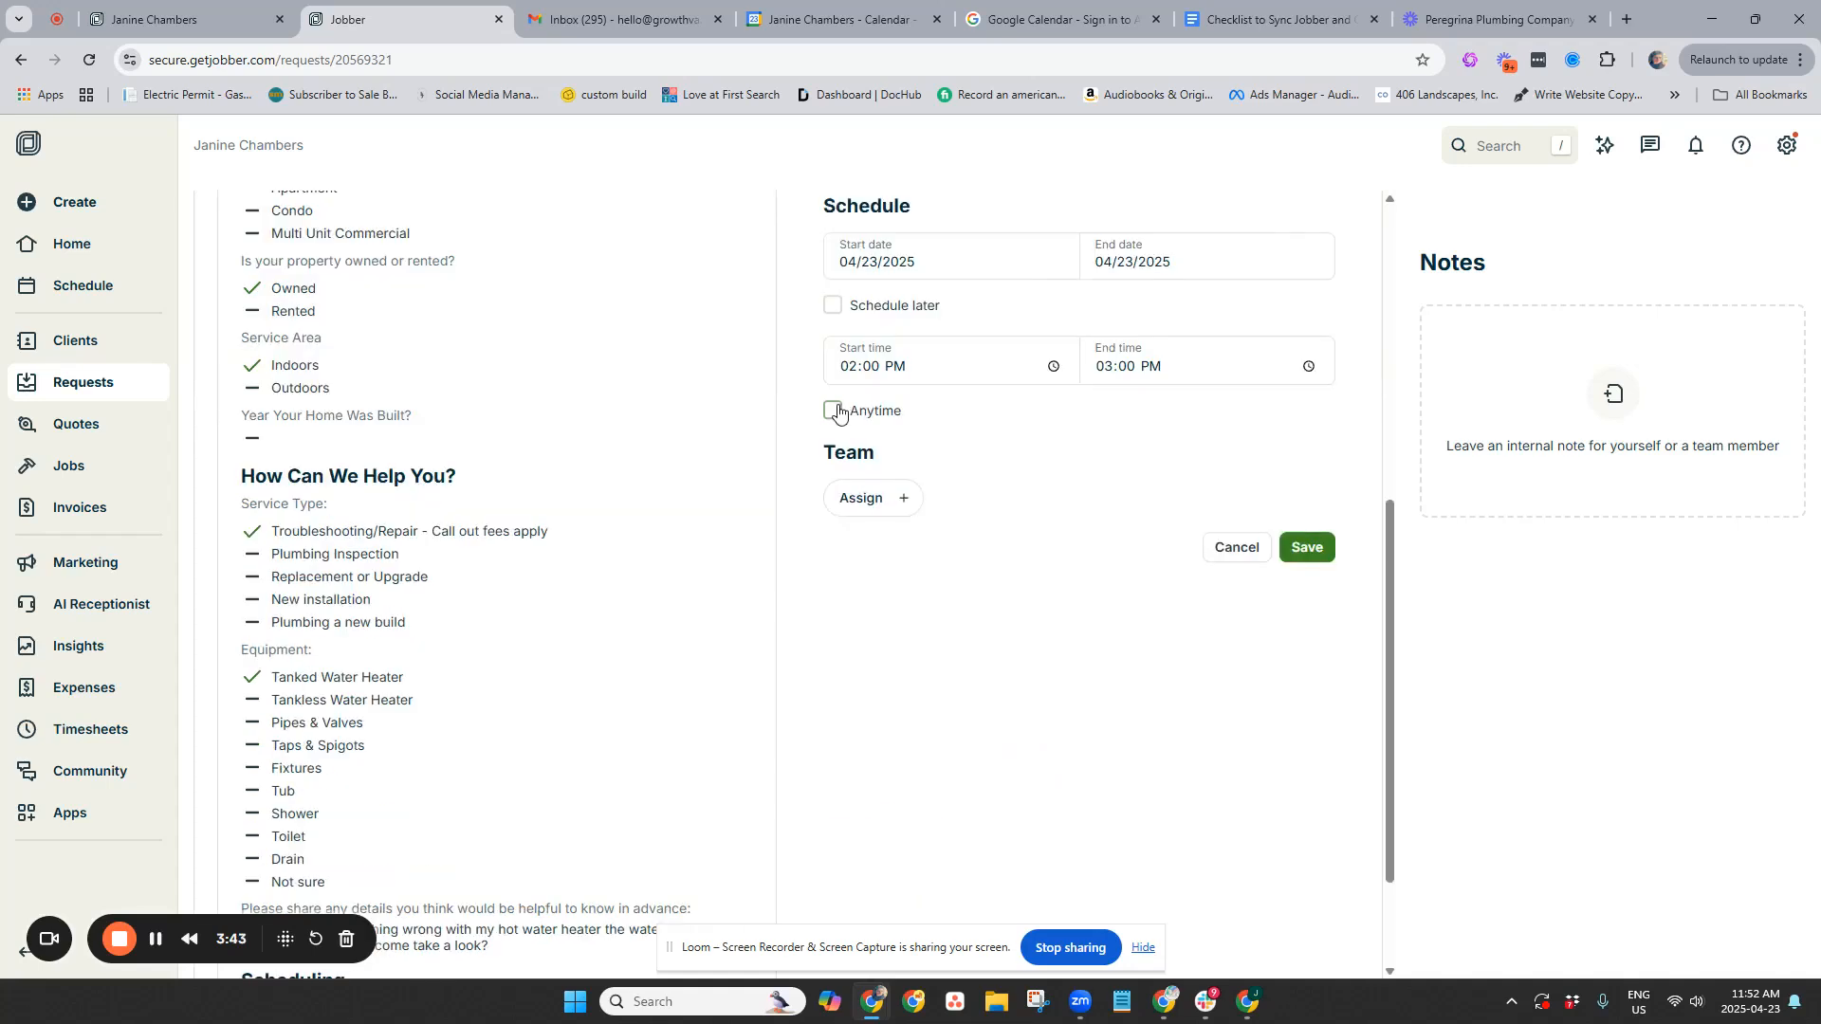
left_click(834, 411)
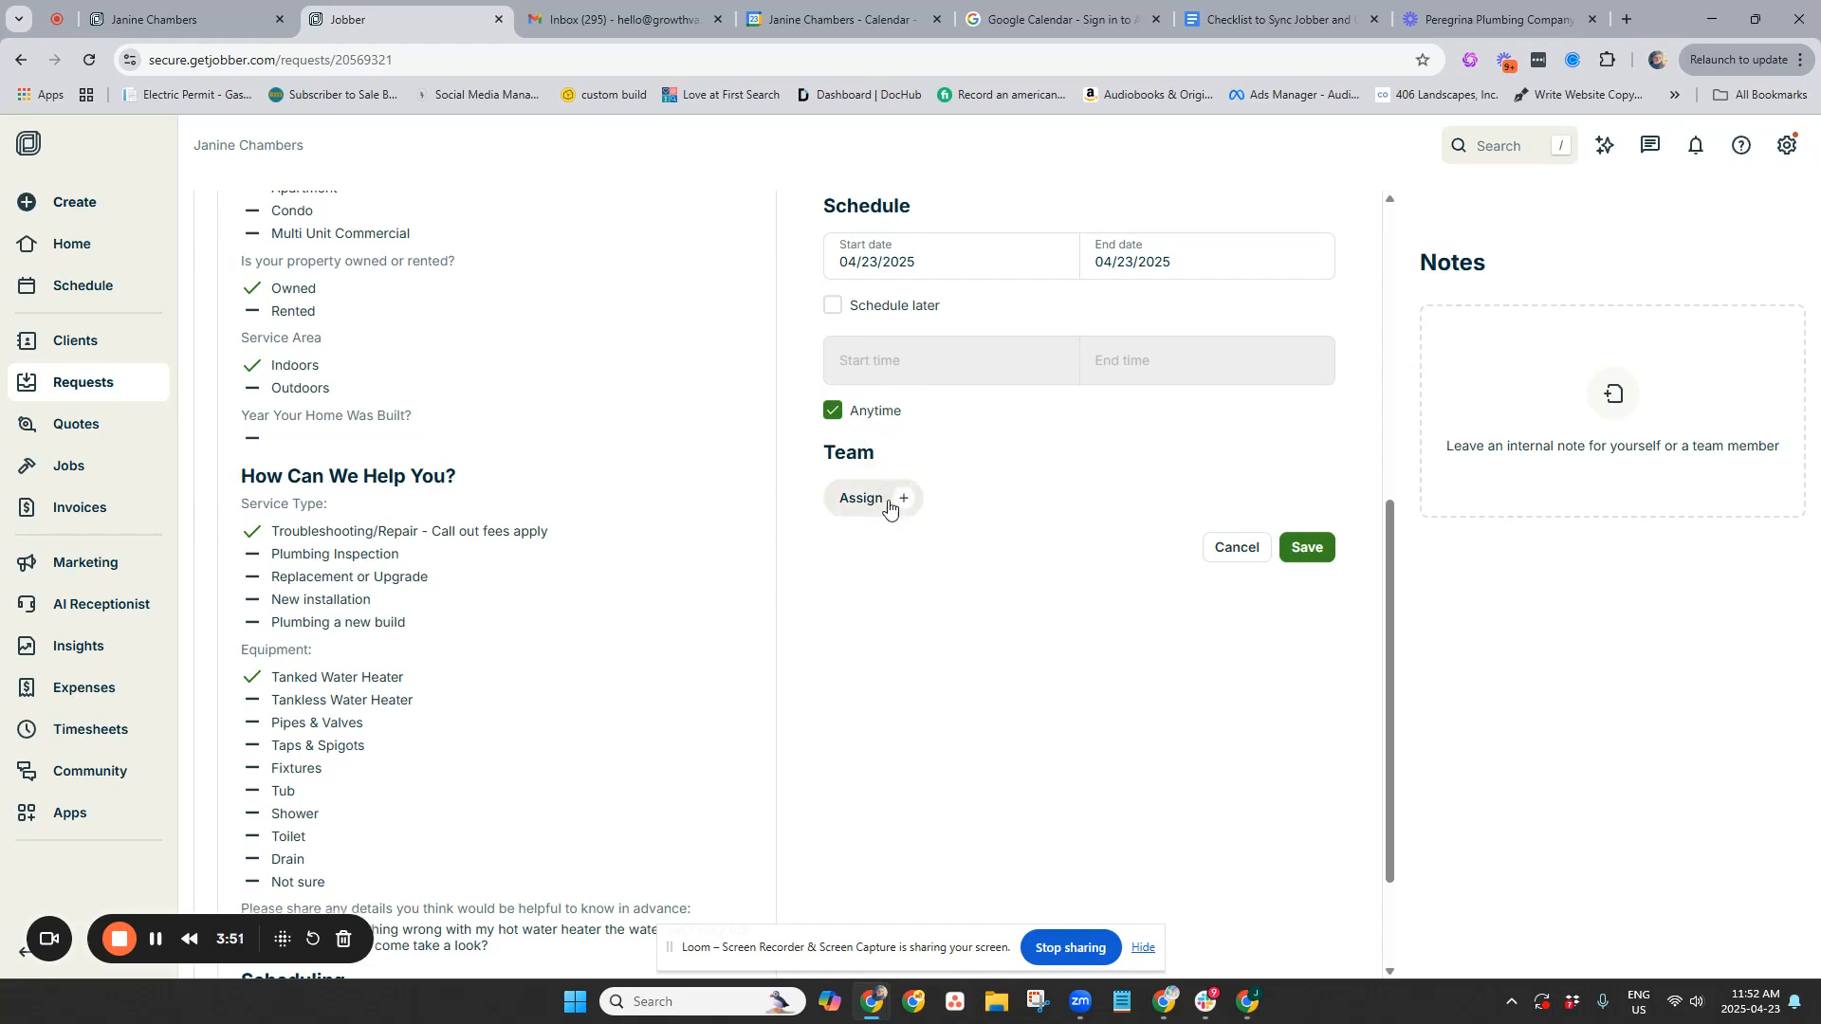
Assign the first team member to the assessment
left_click(882, 498)
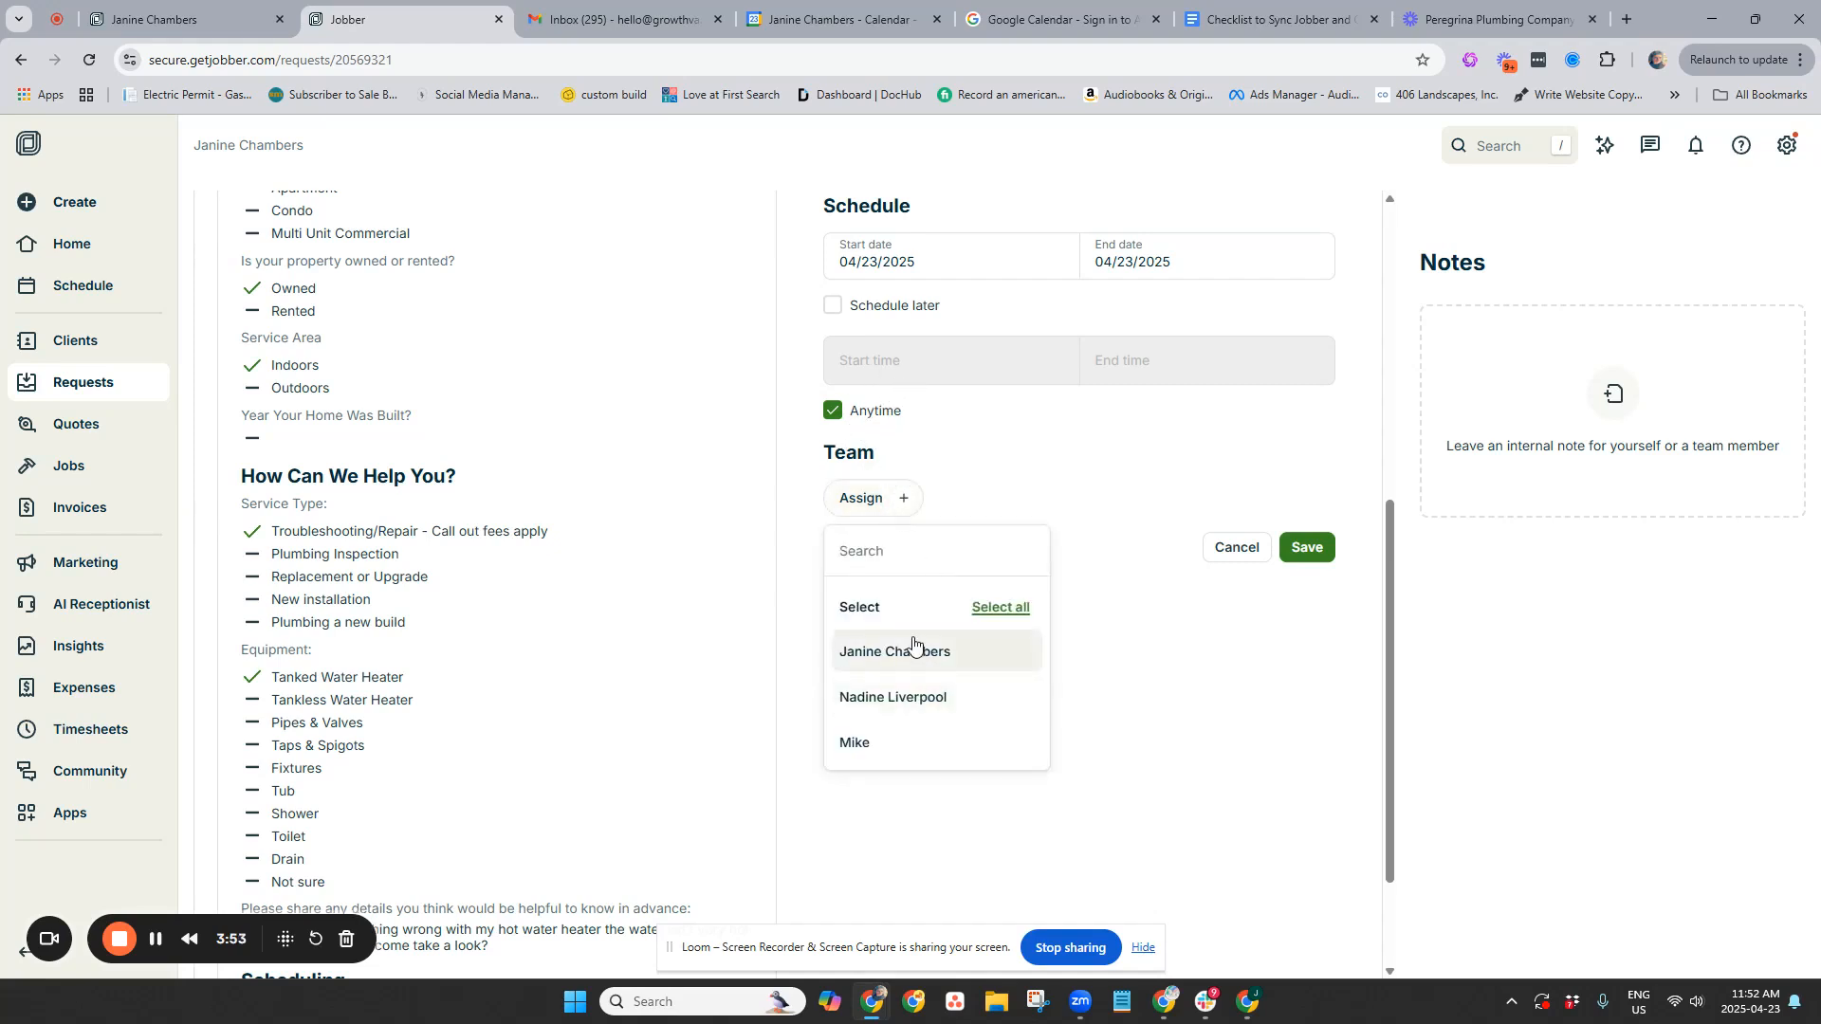
left_click(922, 654)
left_click(1167, 517)
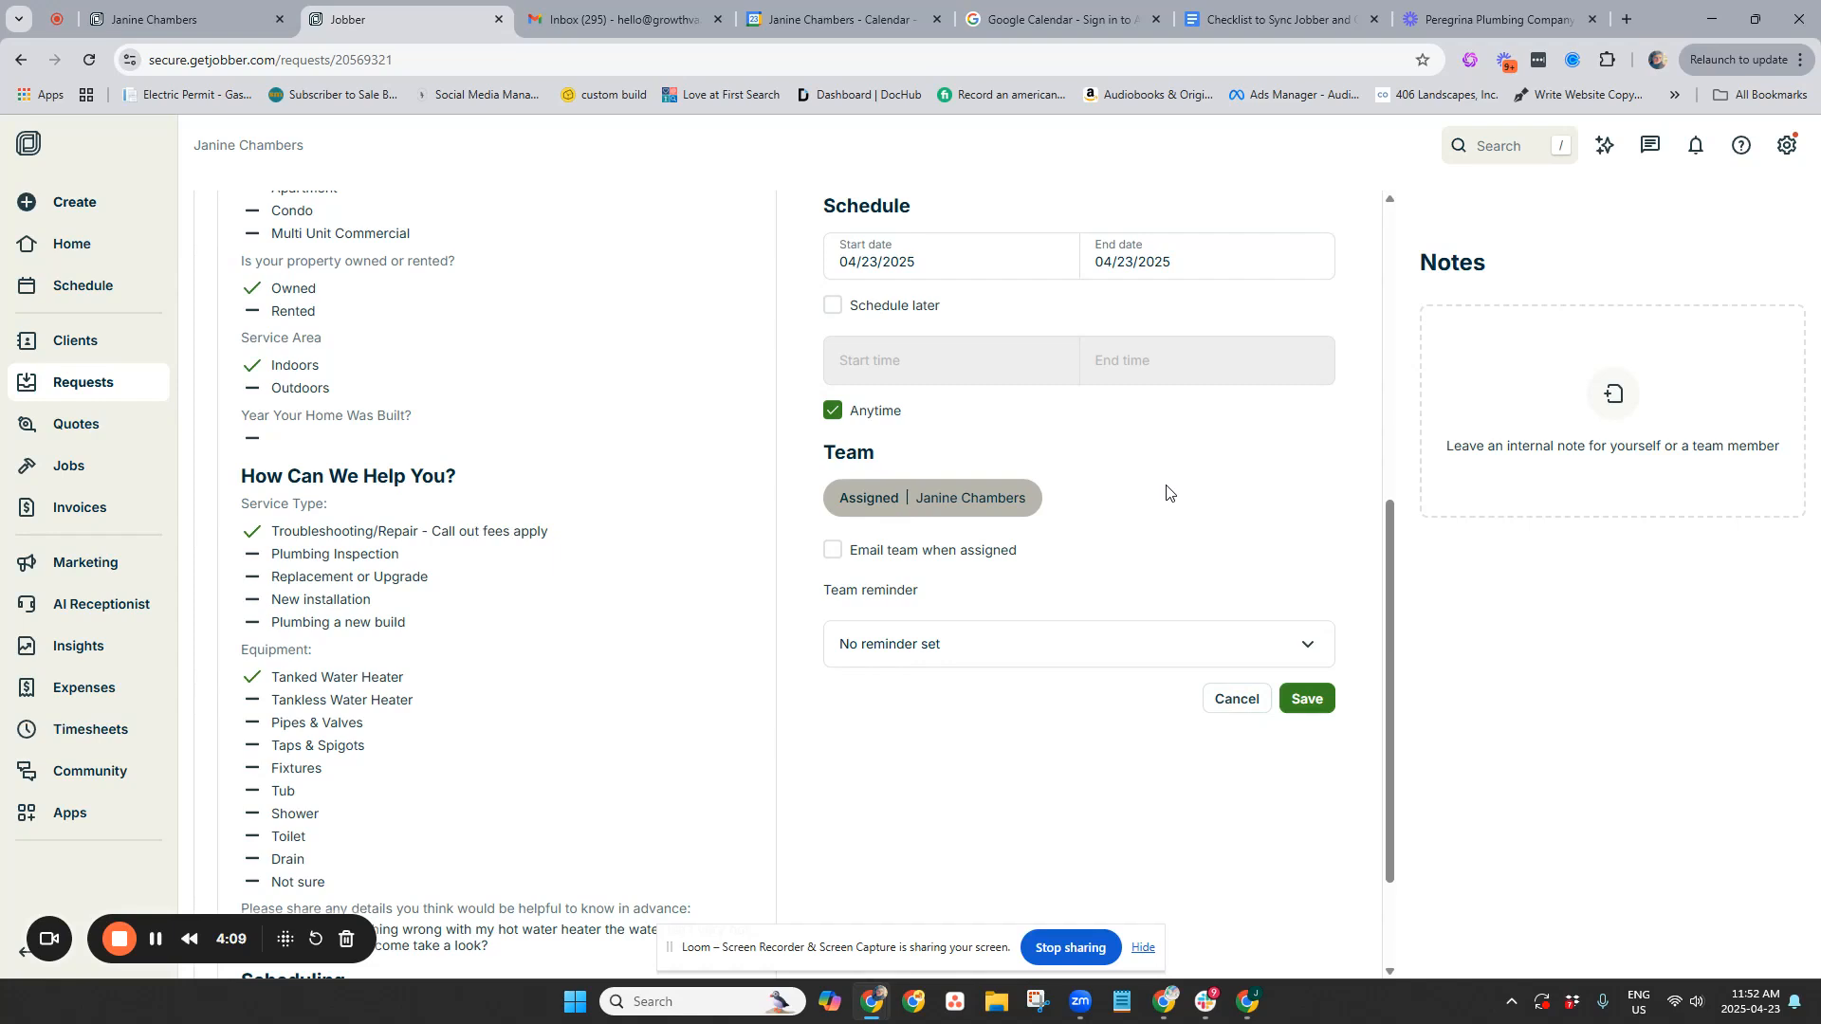
scroll(1165, 493, "up", 10)
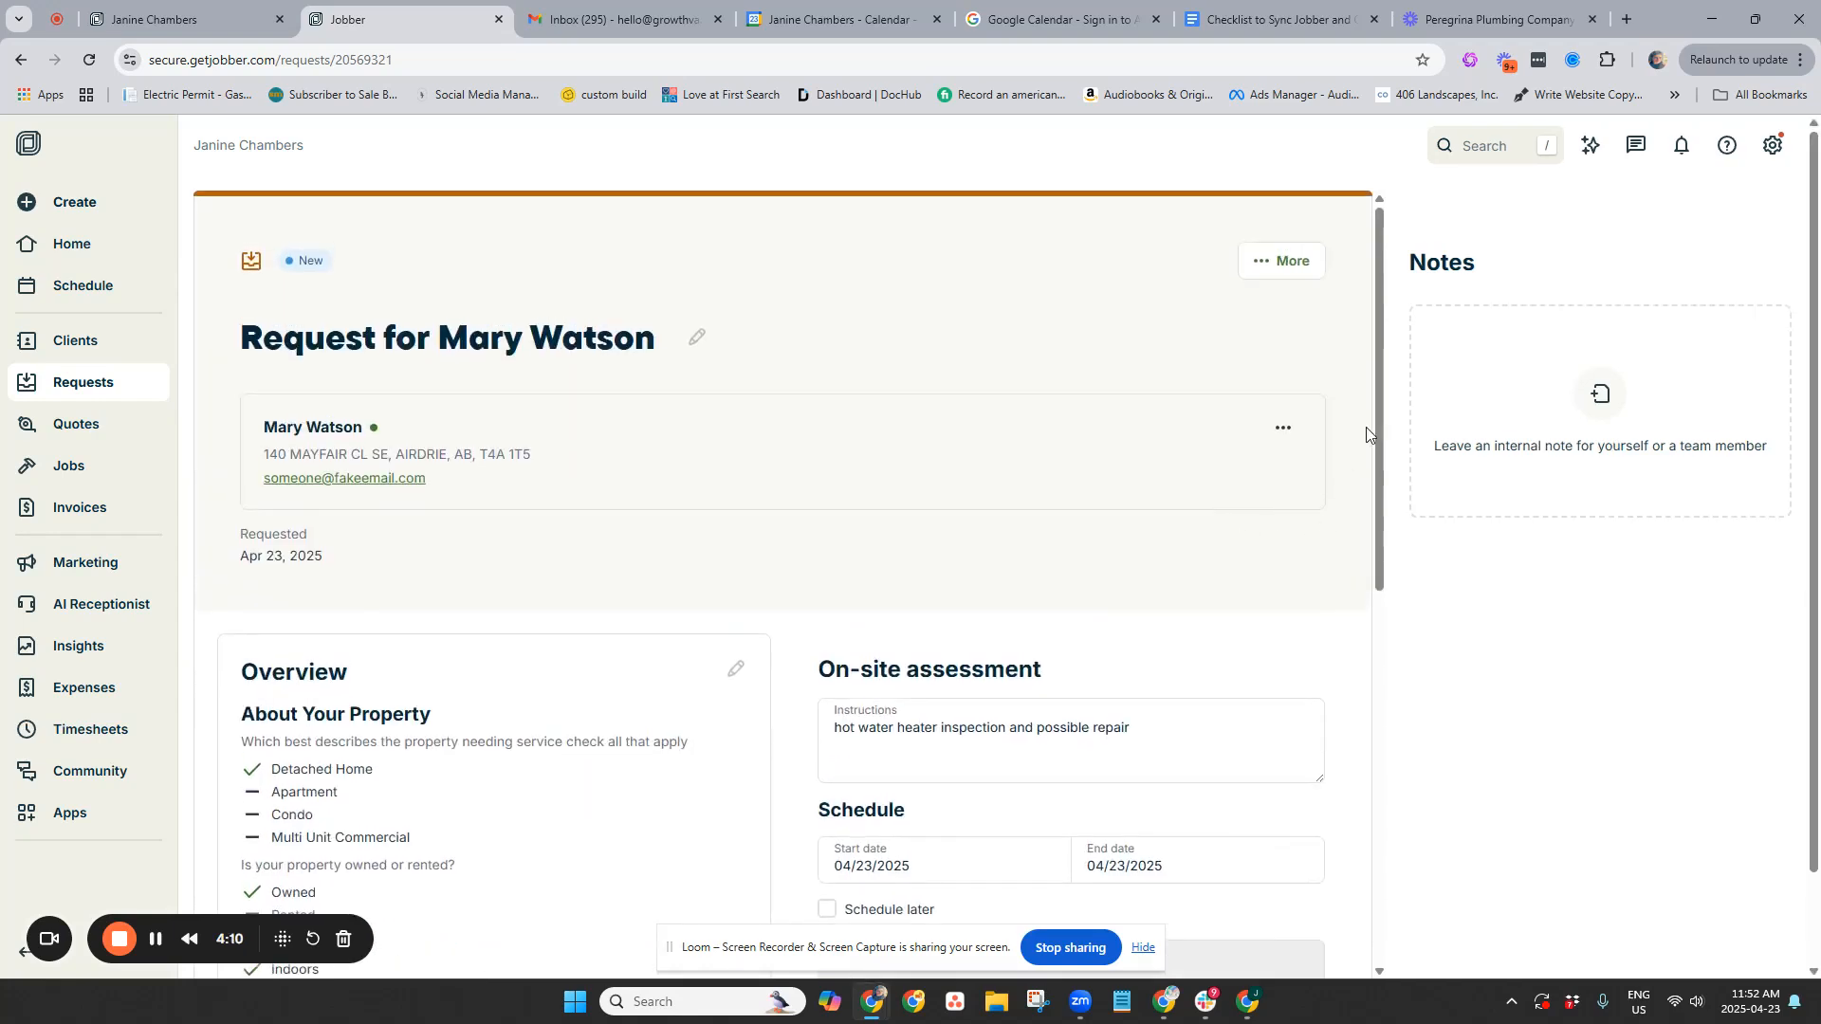
Convert the request to a quote using Create New Quote, with no template
left_click(1309, 271)
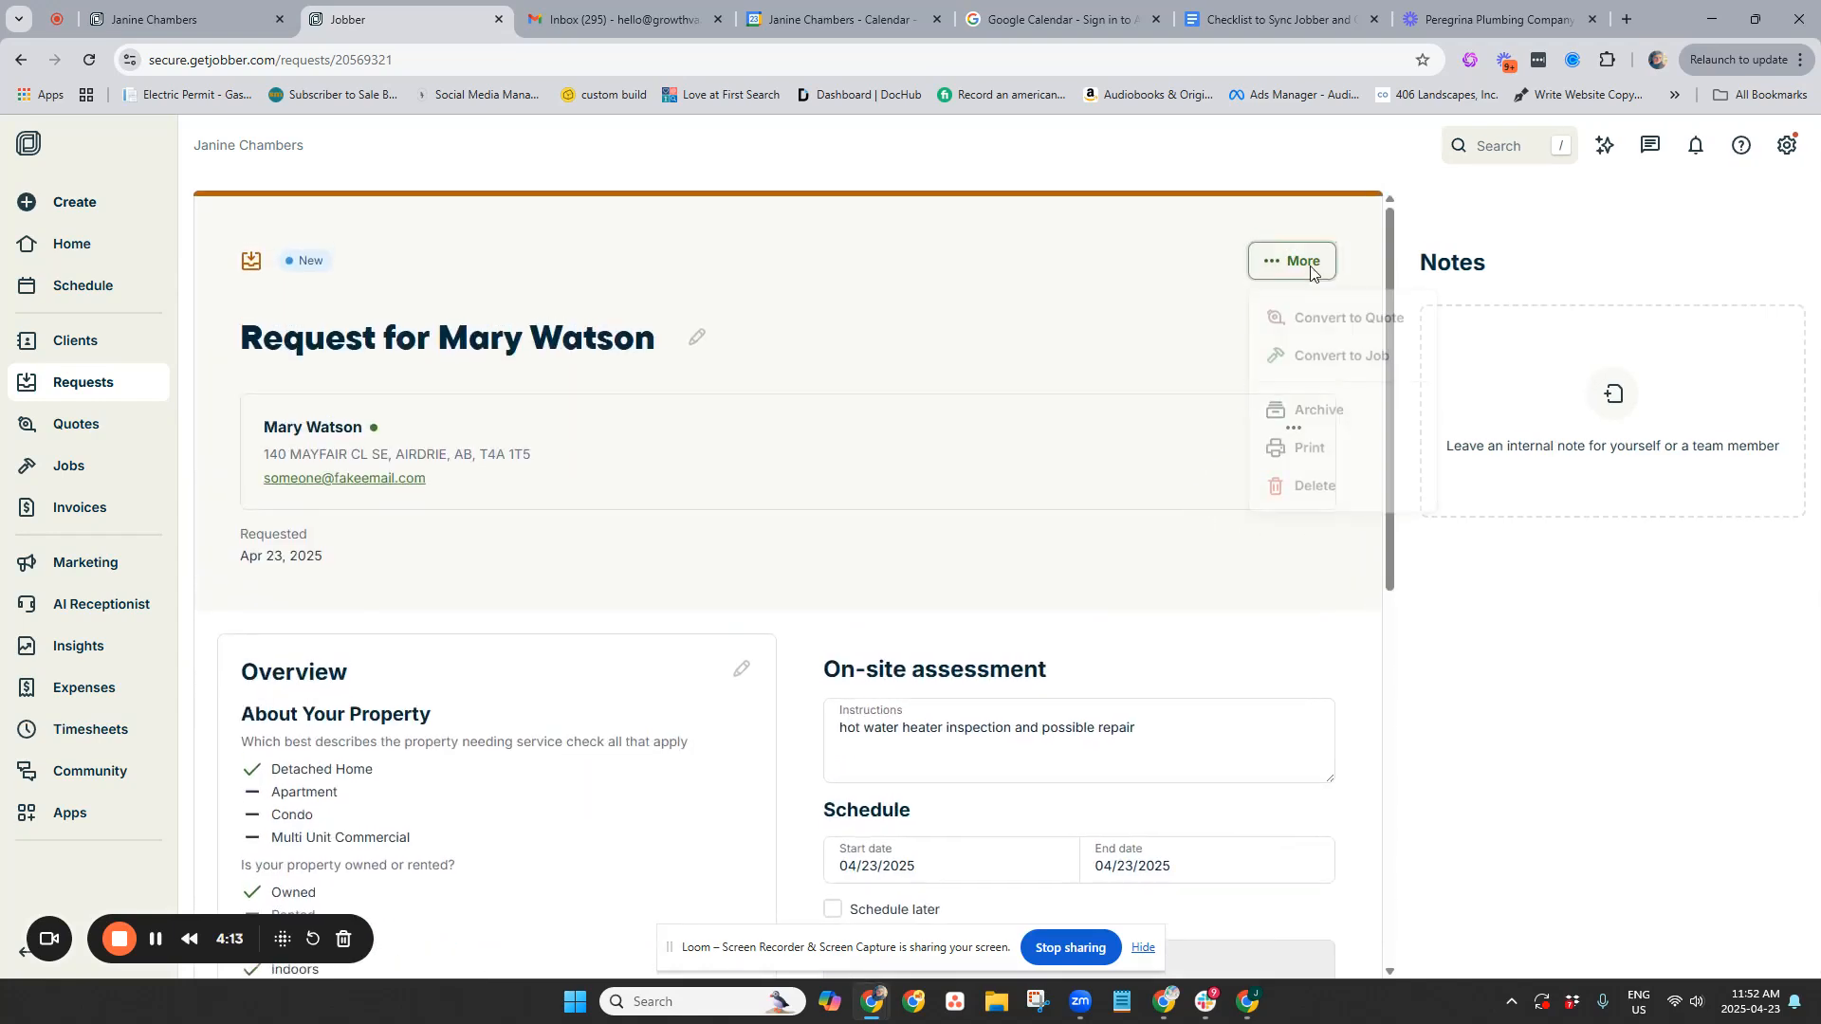
left_click(1375, 312)
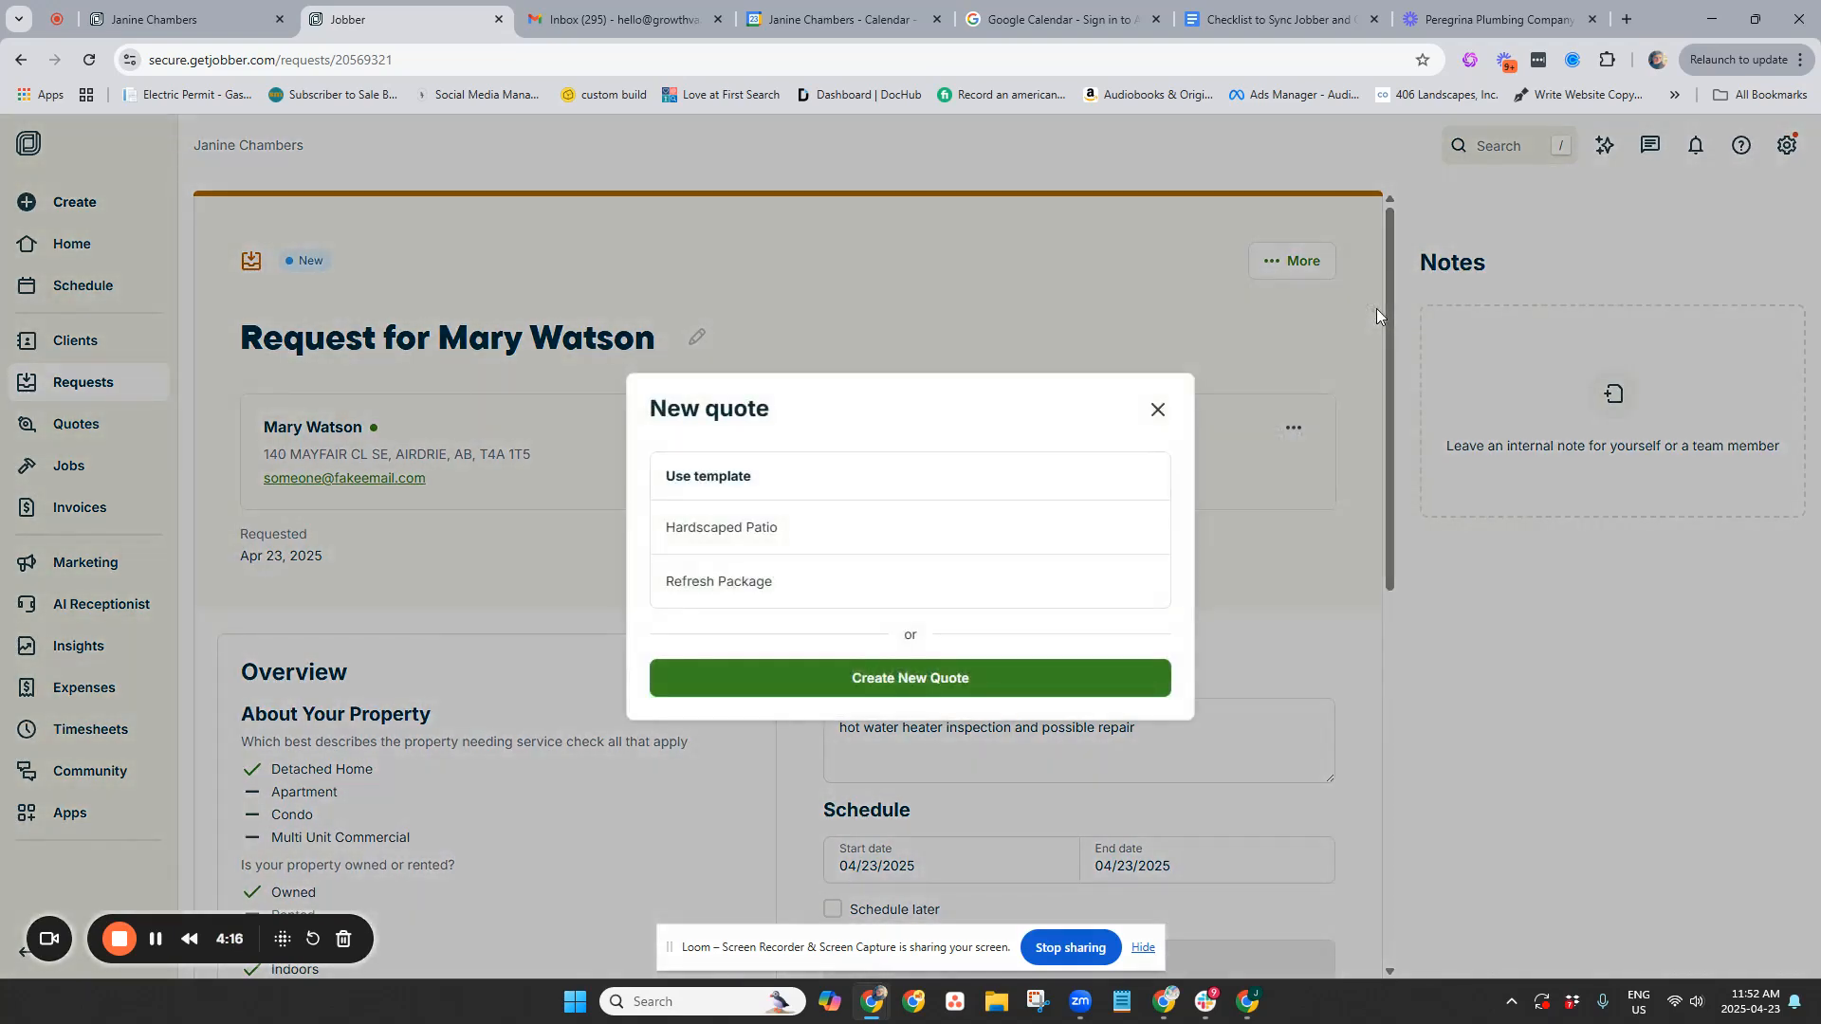
left_click(857, 679)
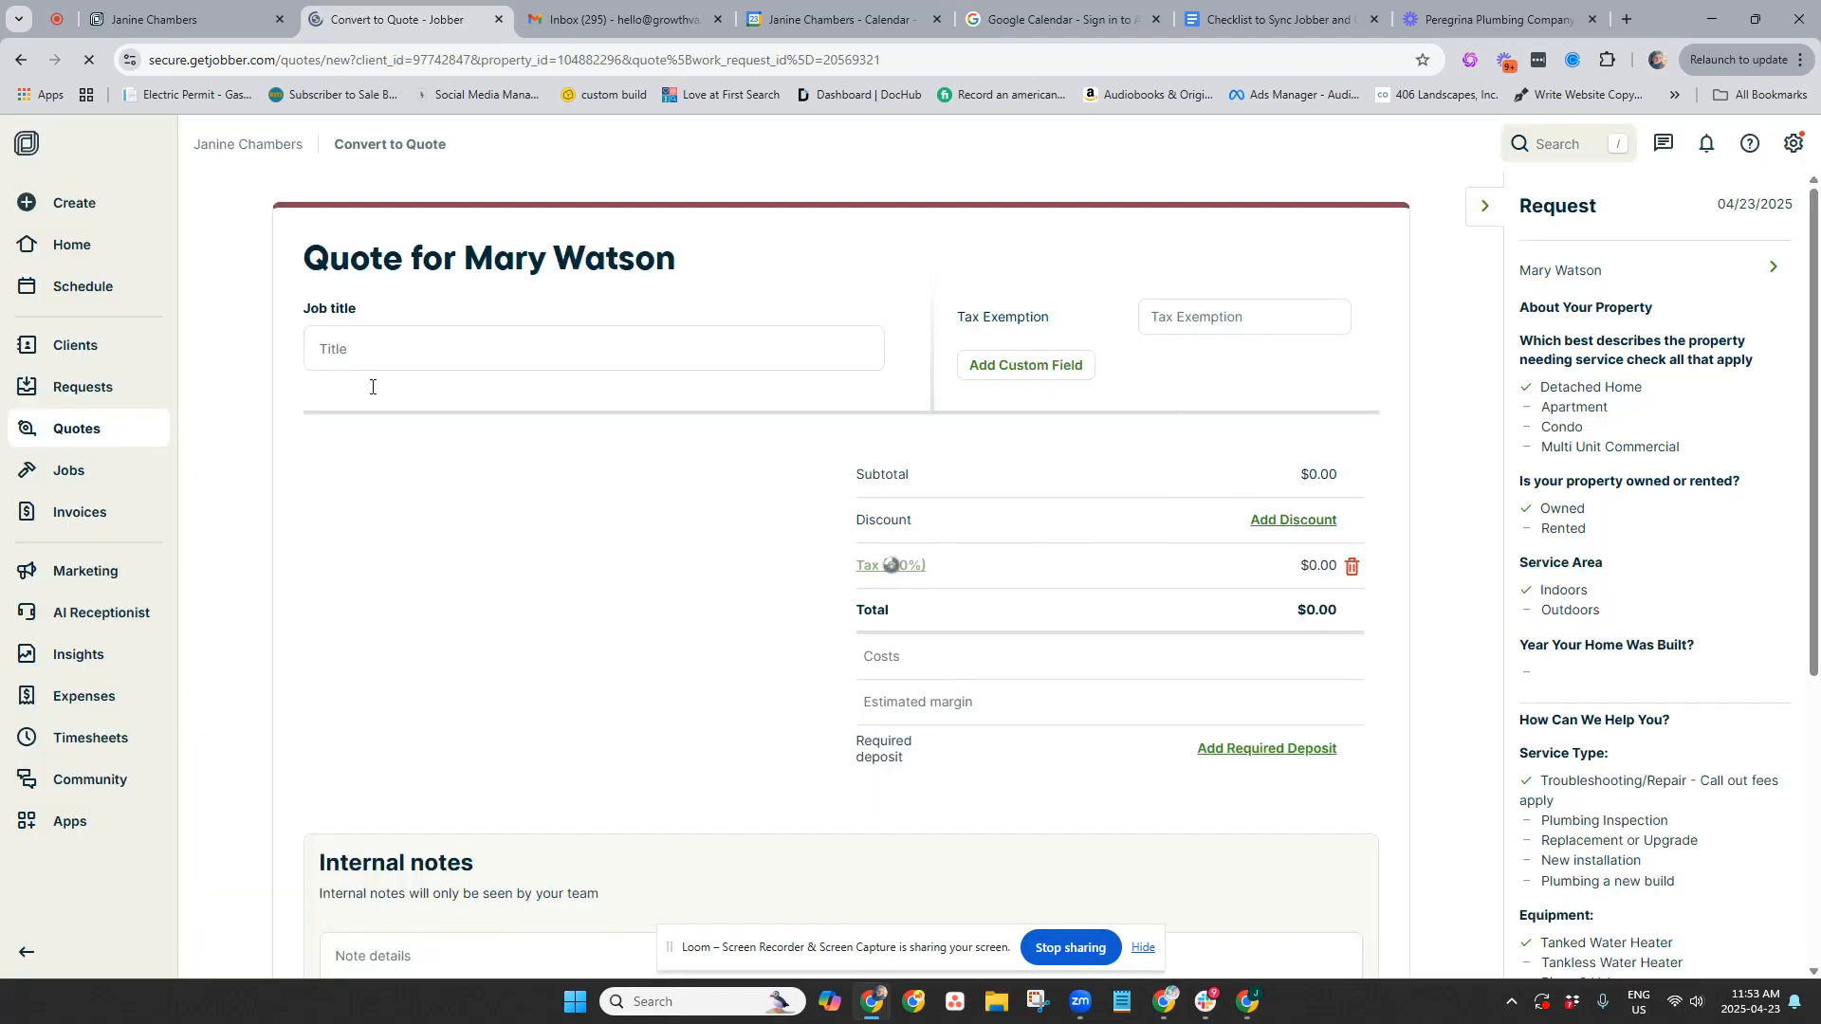
left_click(380, 353)
Title the quote 'Service Call Out'
type("Se")
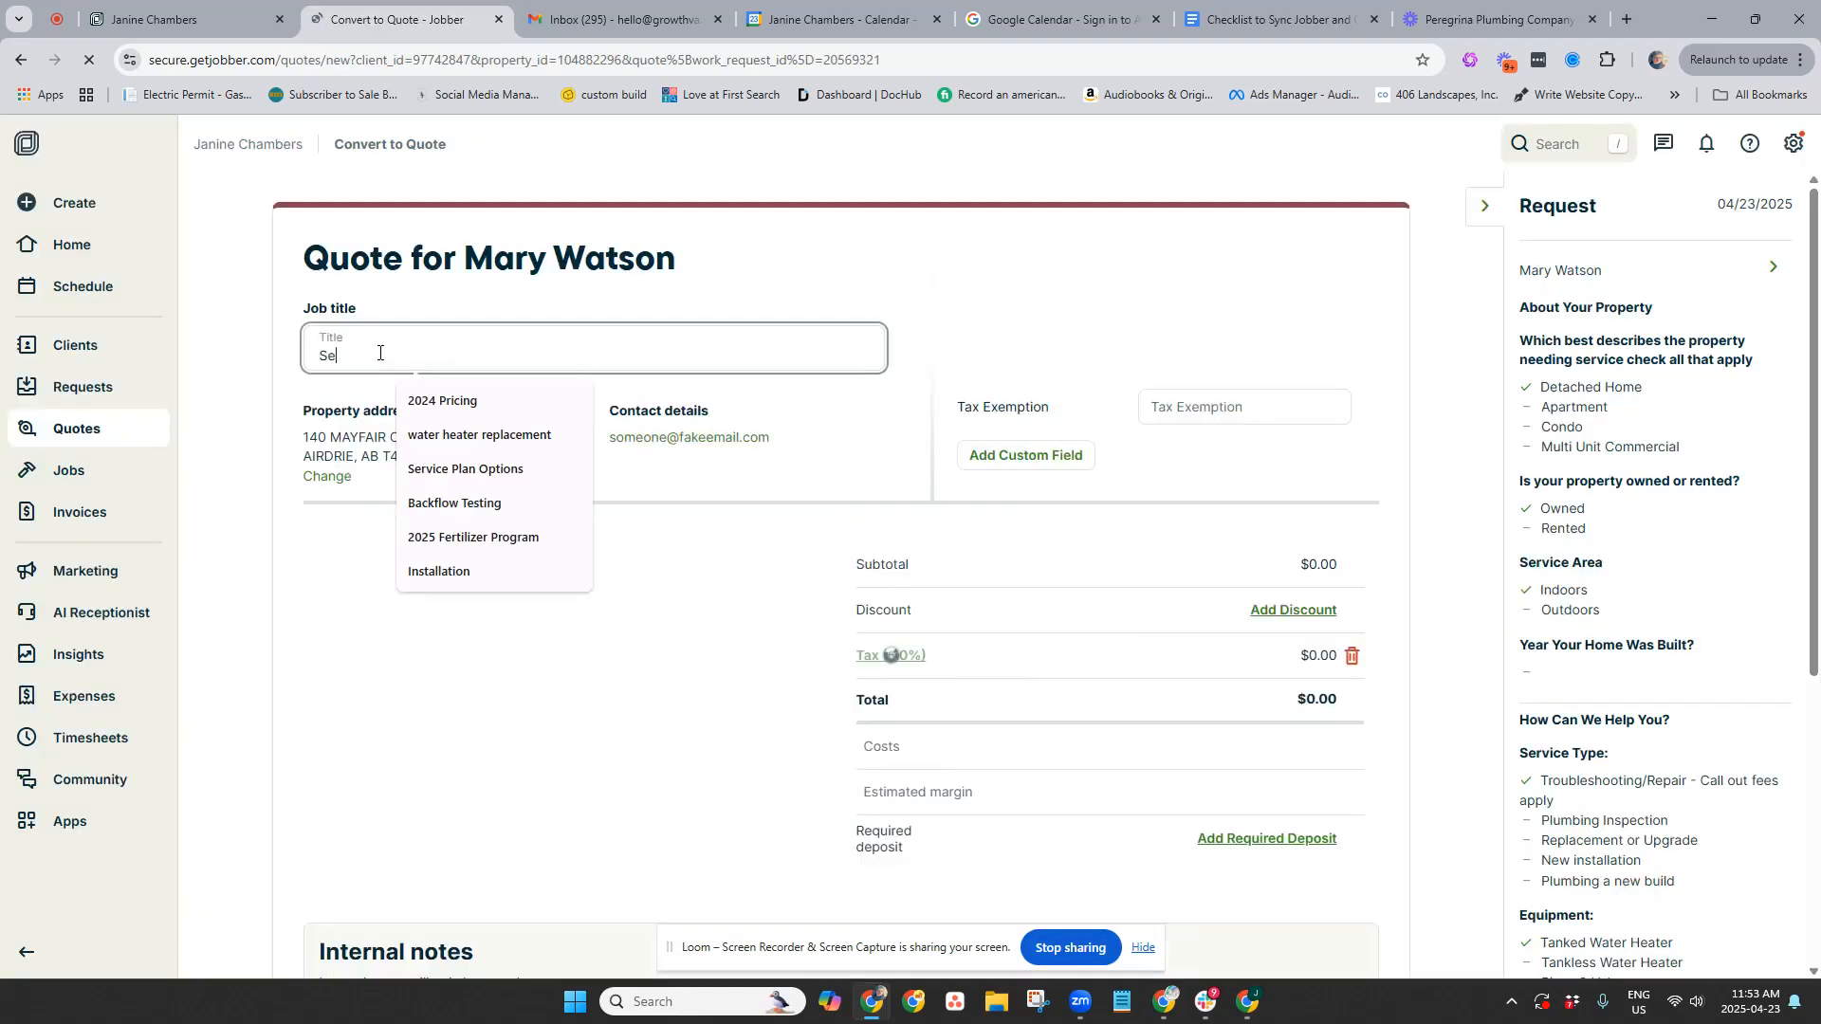
type("rvice Call Out")
left_click(569, 626)
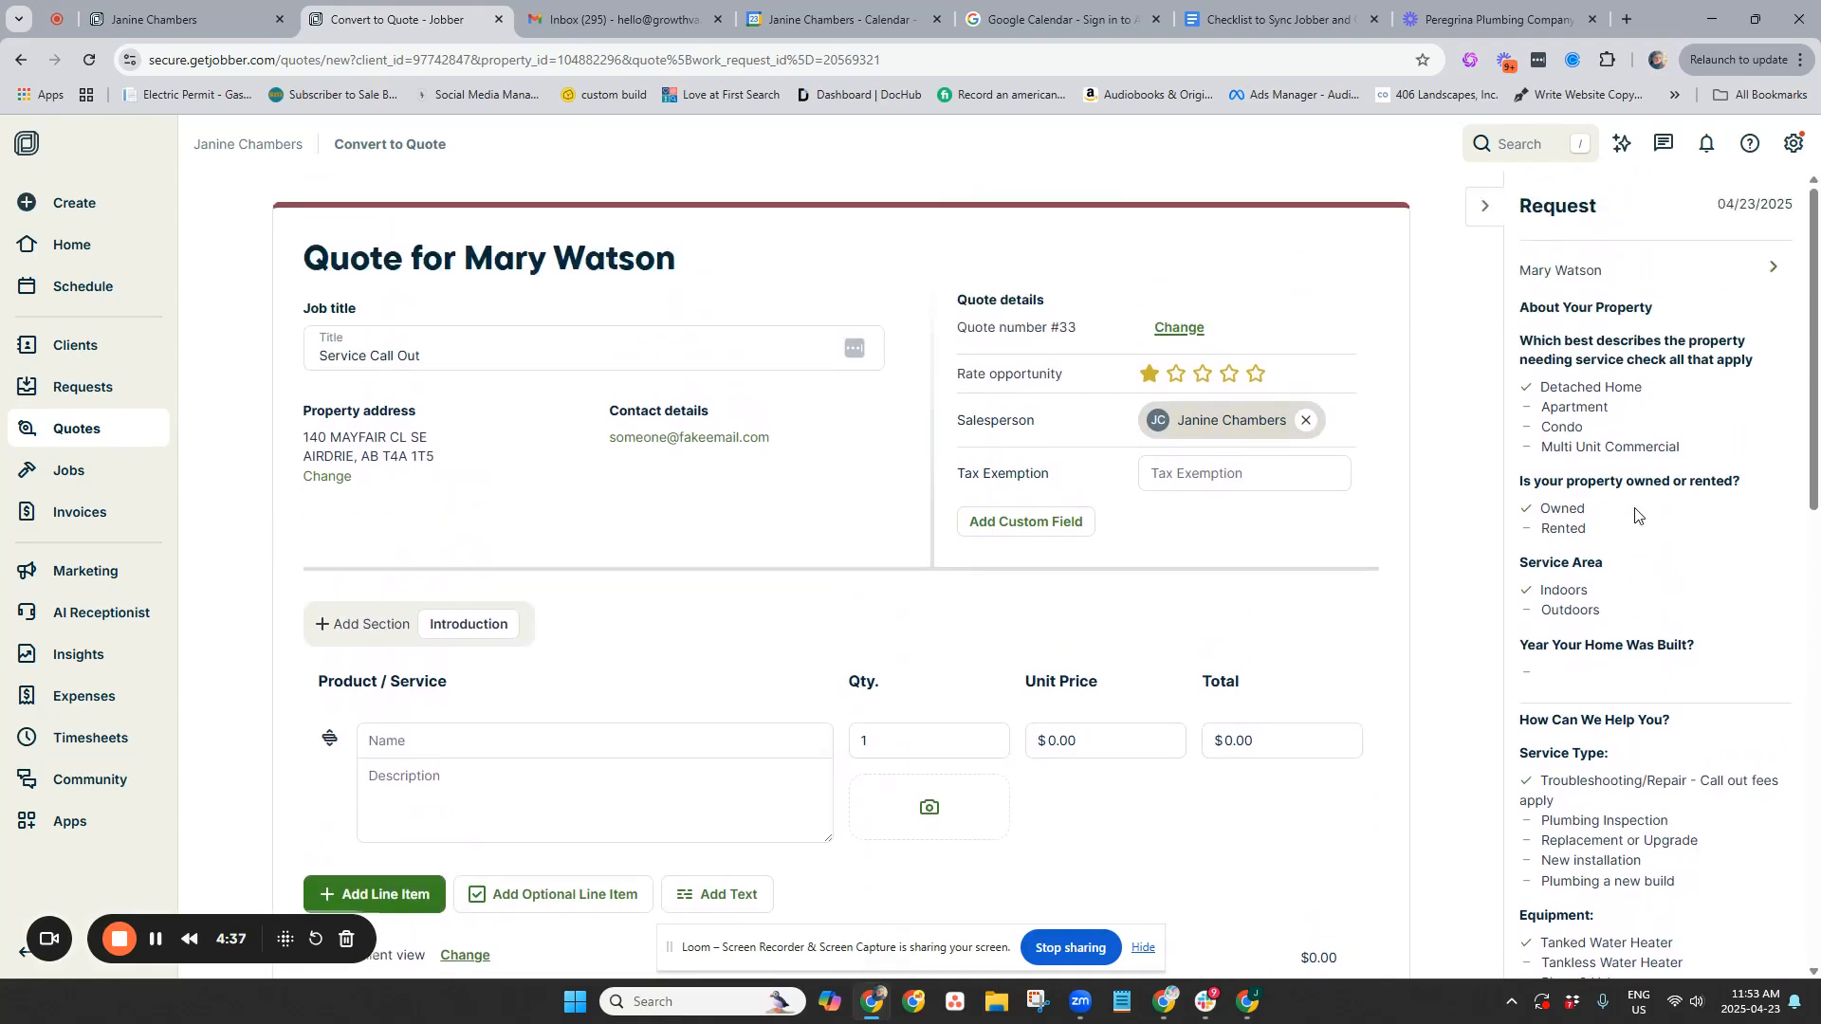
scroll(1635, 515, "down", 4)
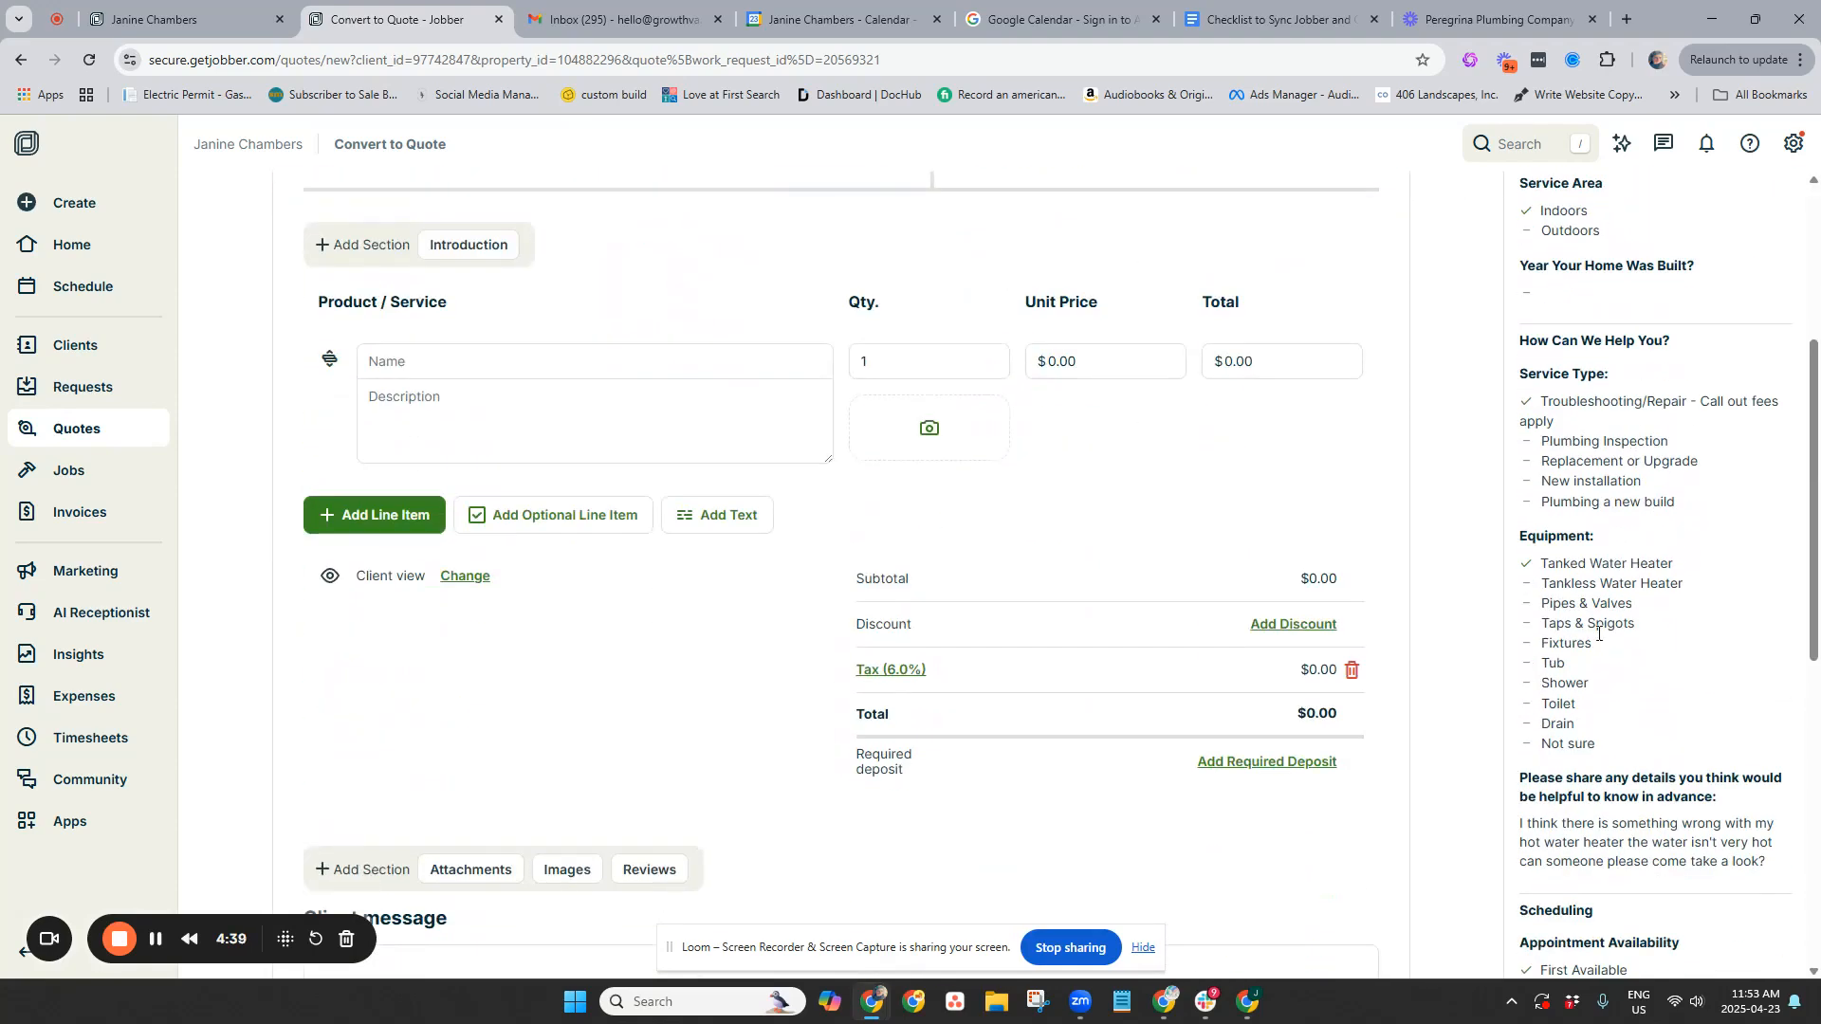
Add the $199.00 Call out item described as call out for water heater repair or replacement
left_click(434, 364)
type("Call Out")
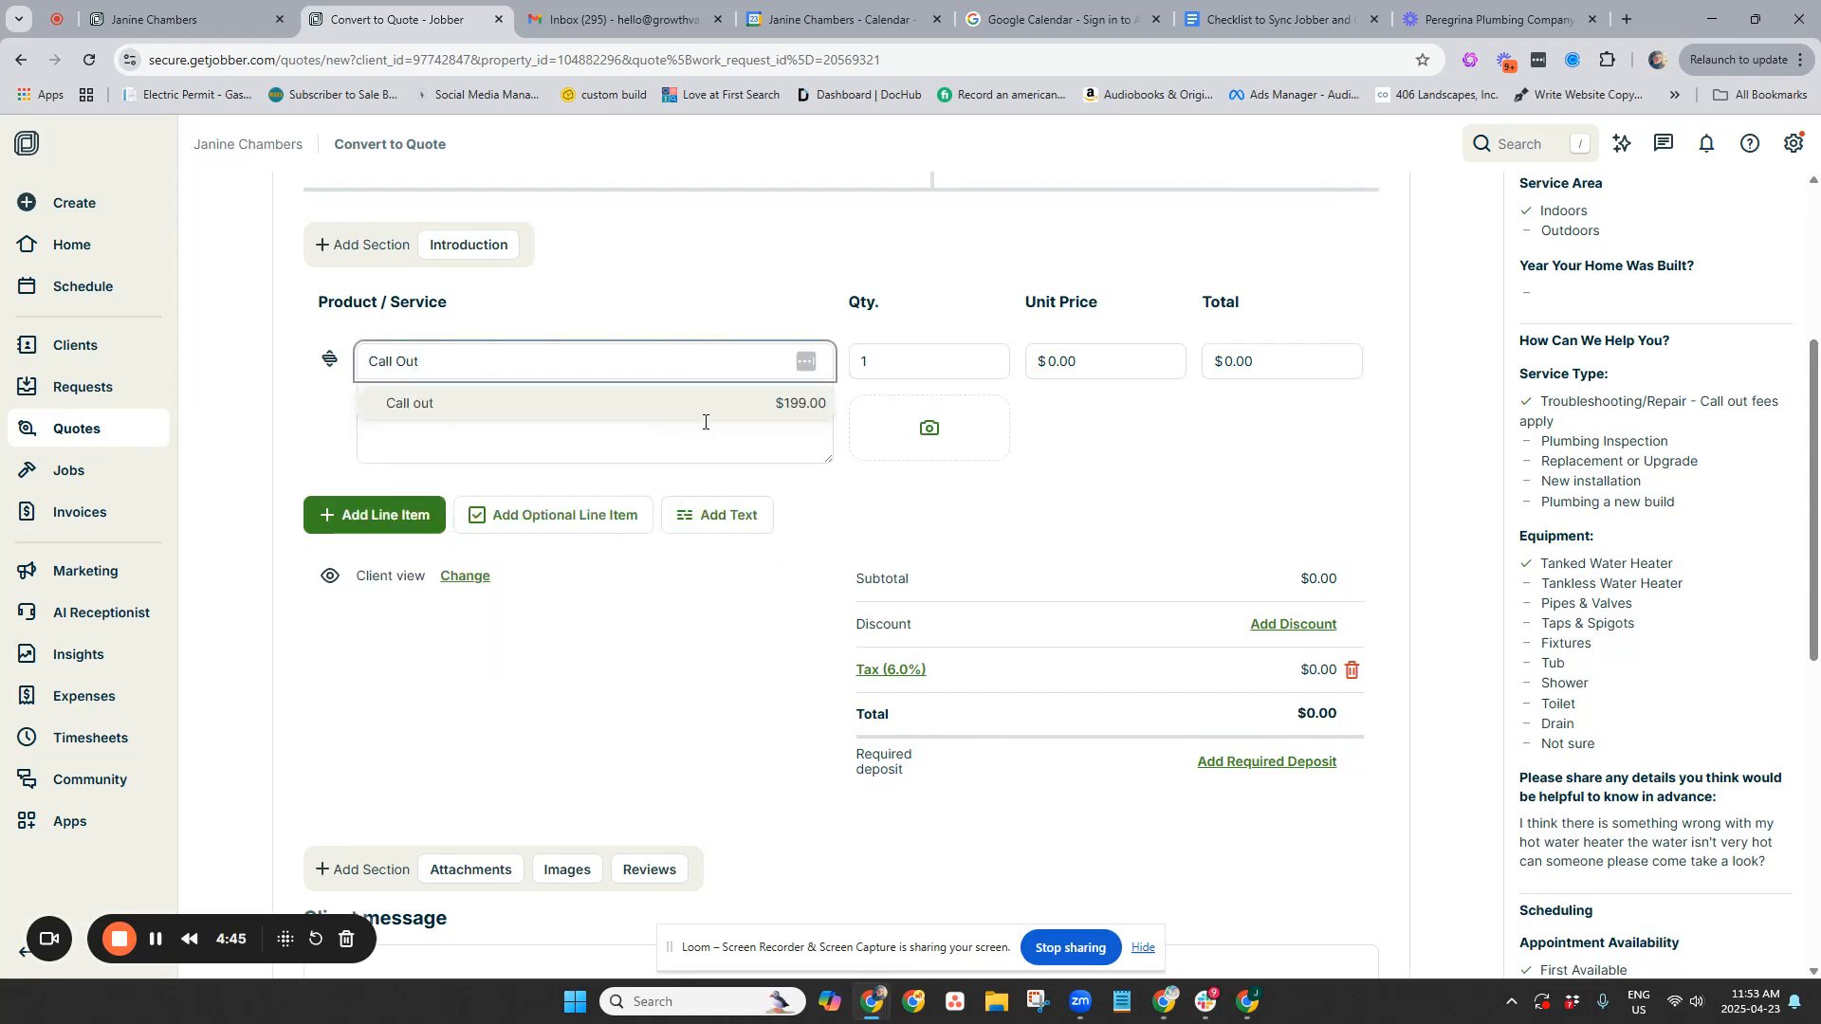
left_click(704, 422)
left_click(412, 405)
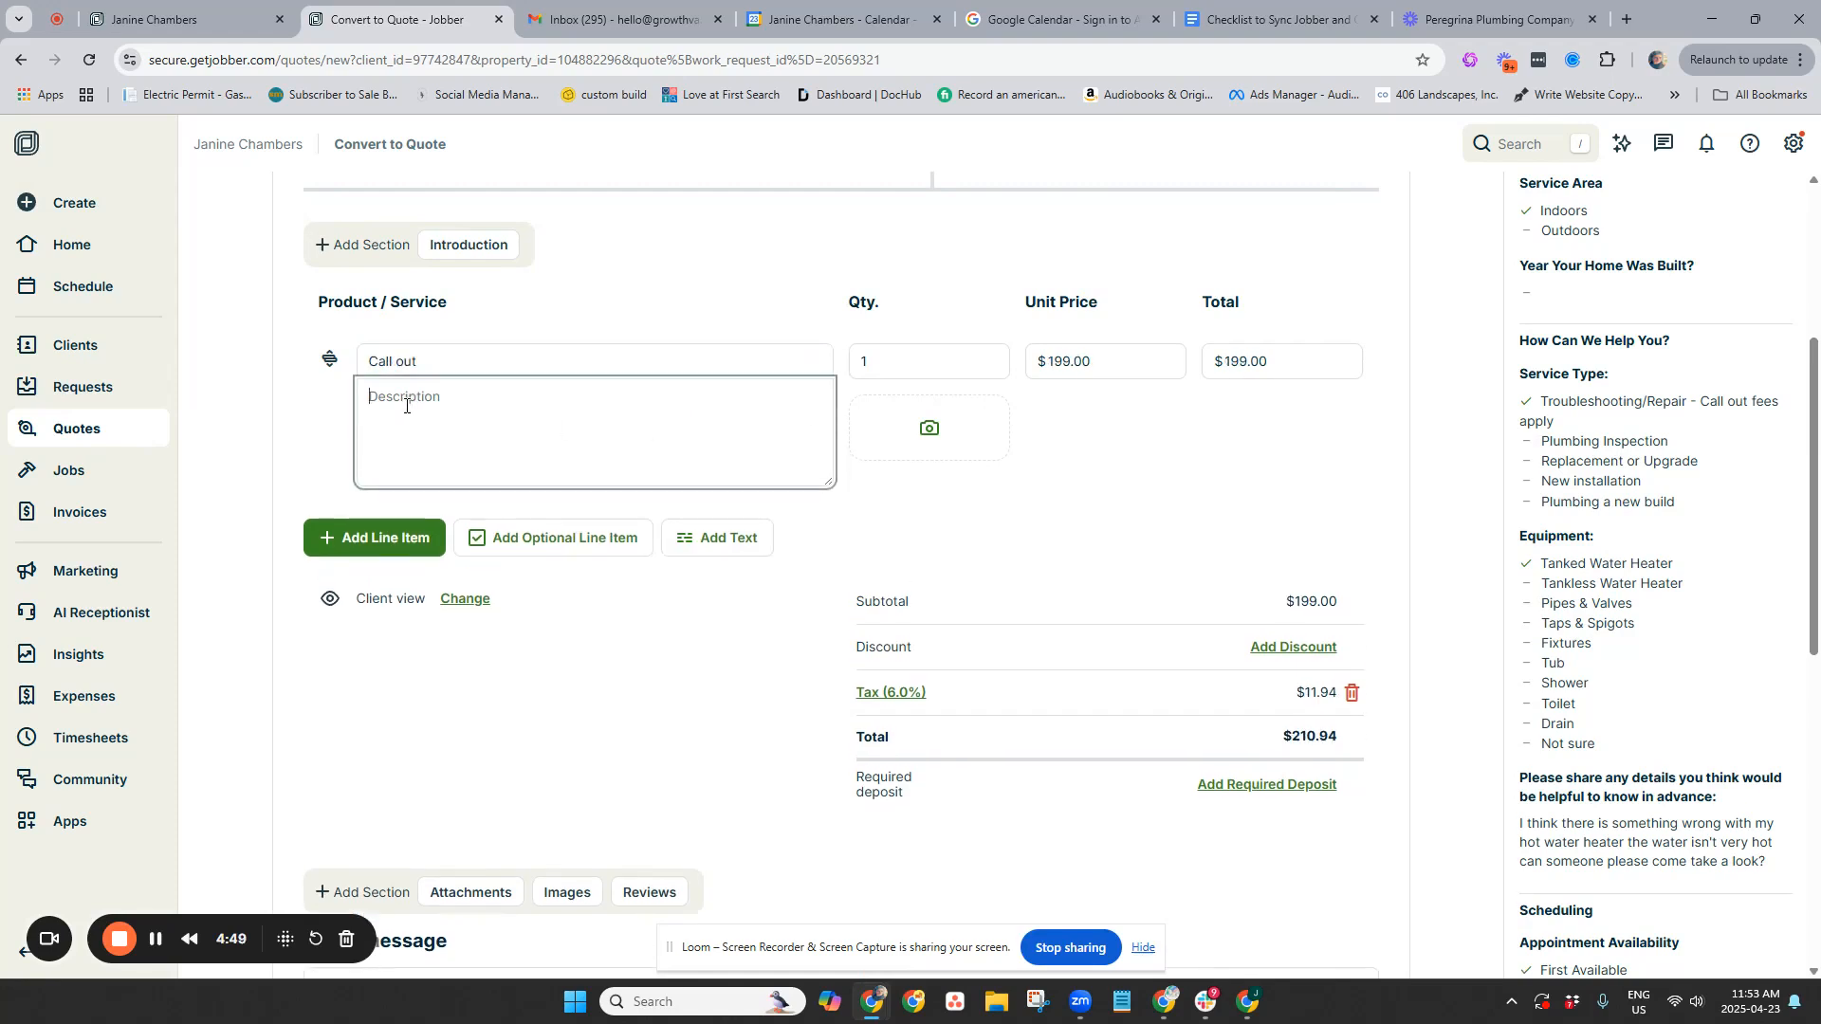
type("call out for water heater repair or replac")
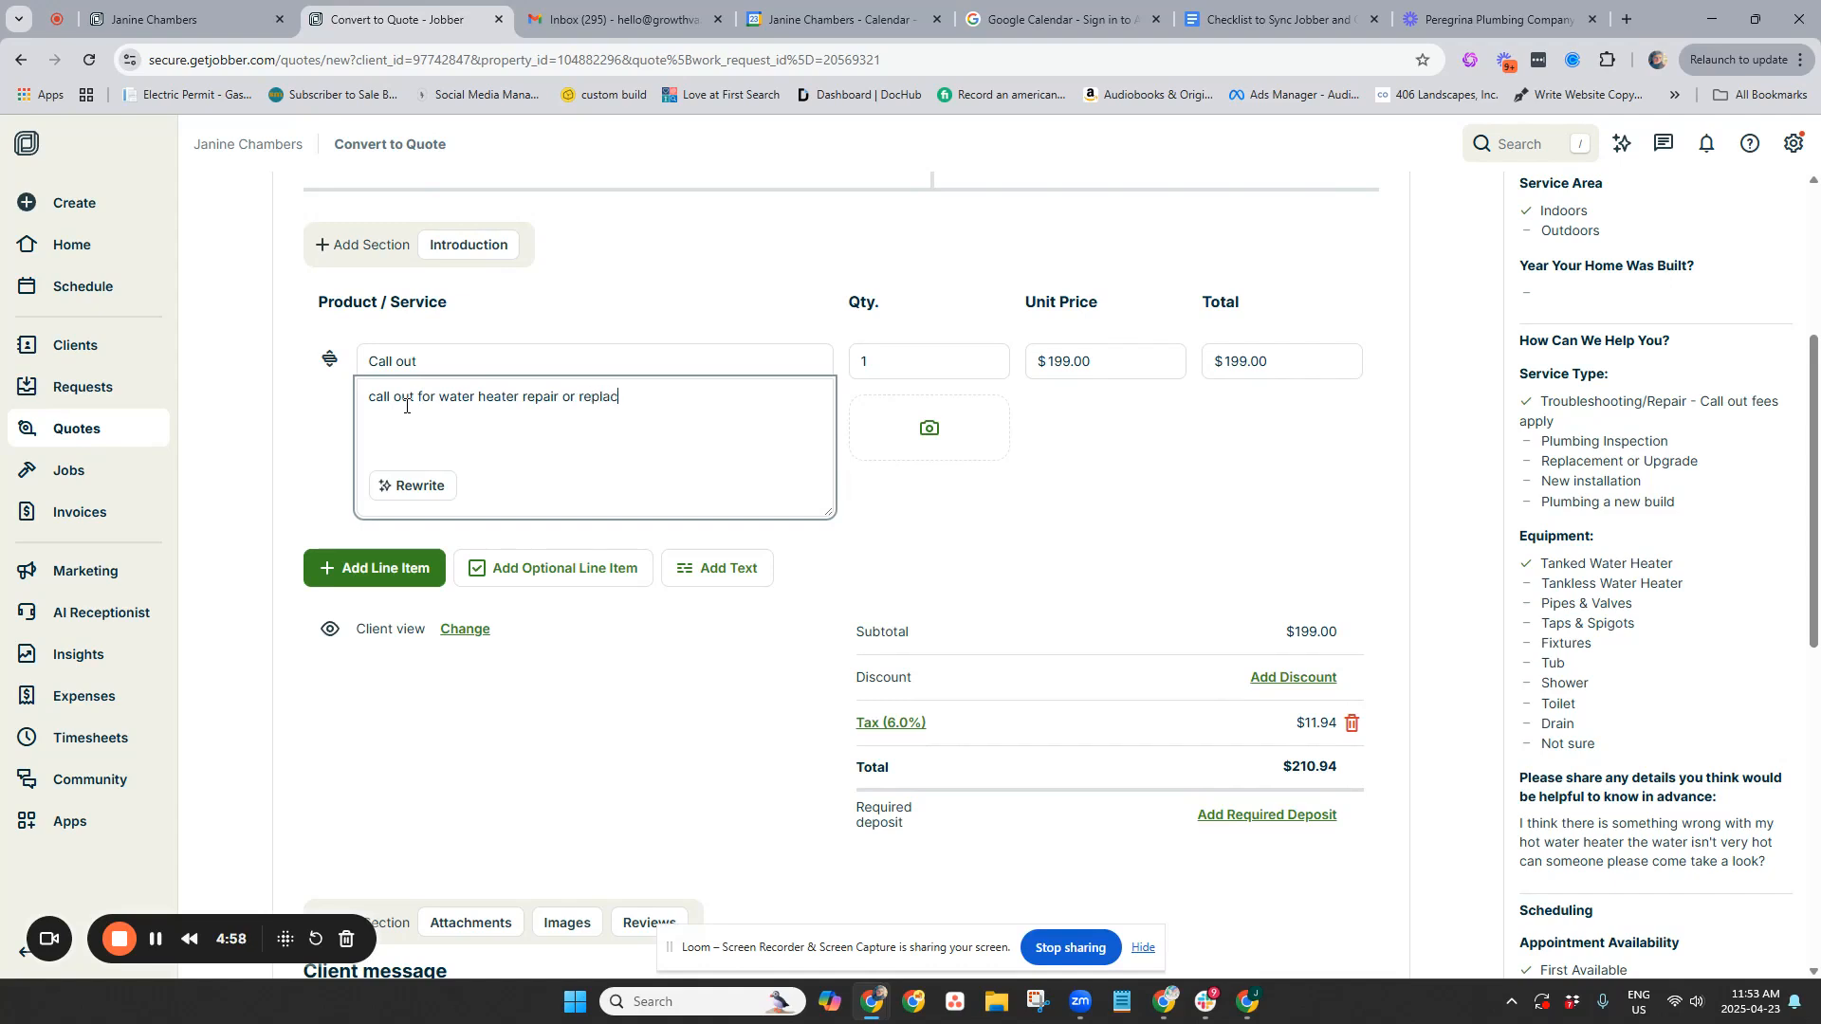
left_click(918, 512)
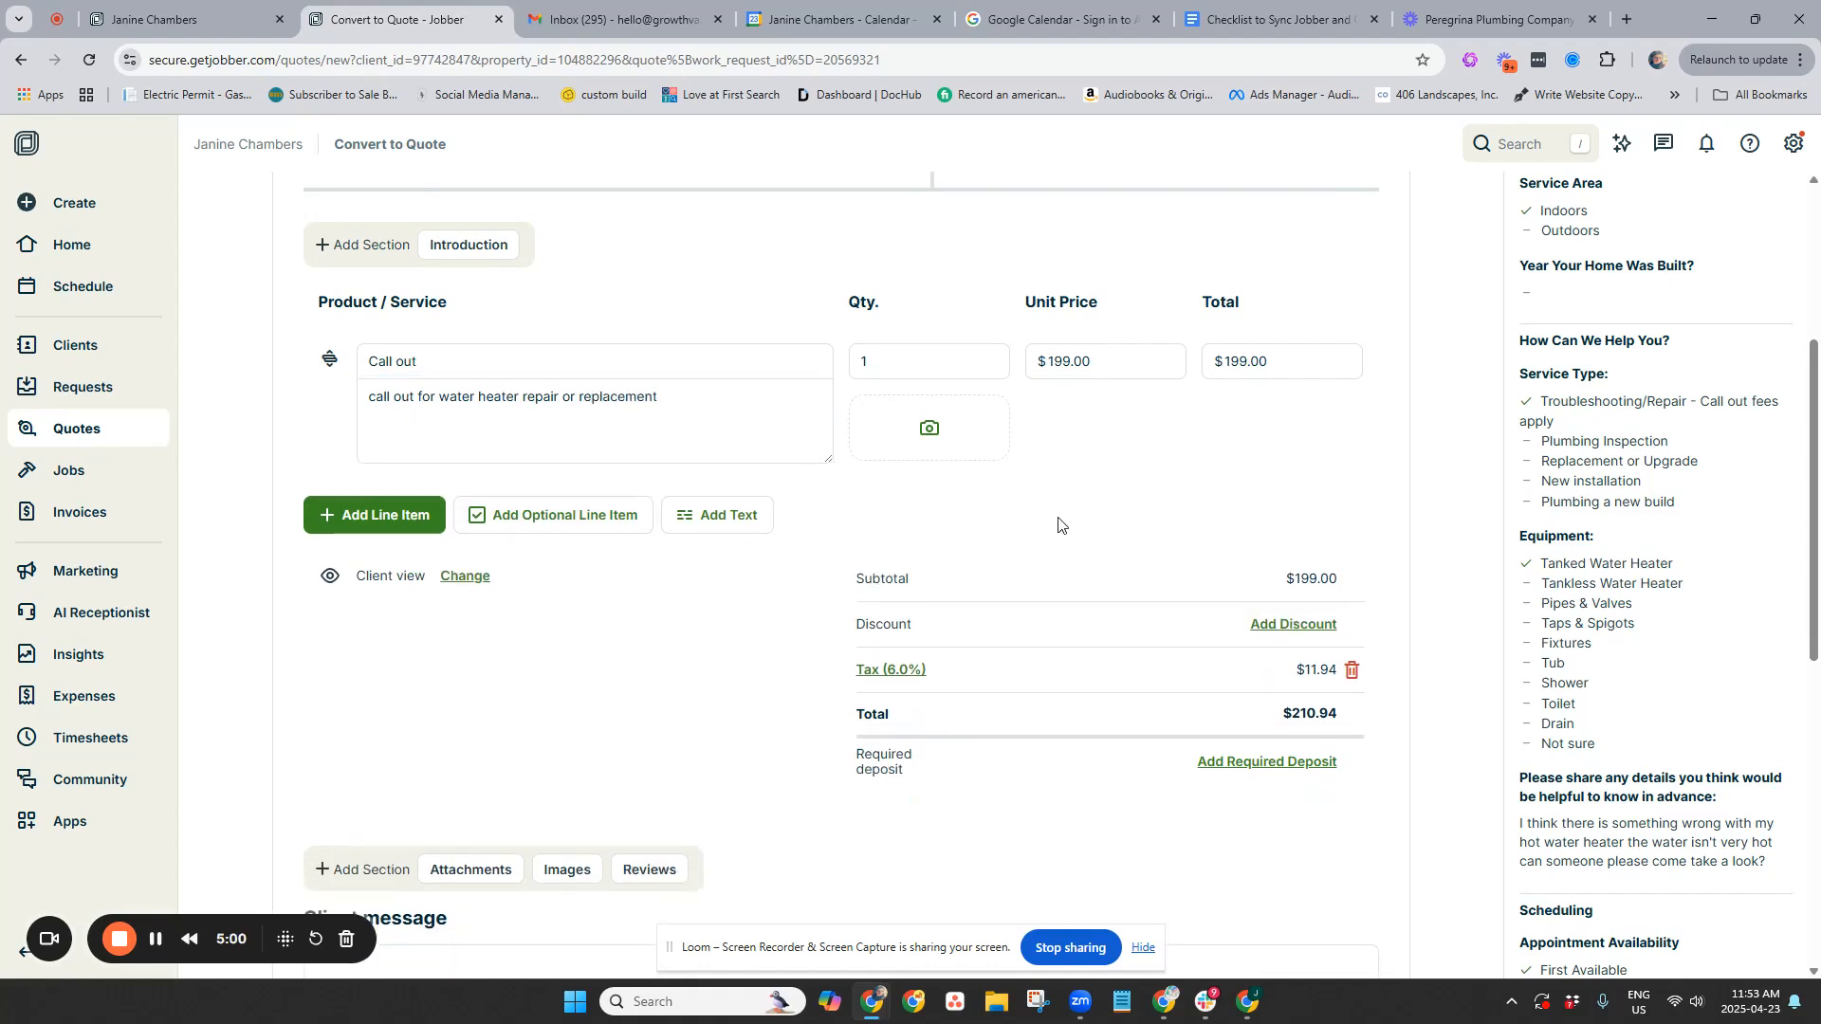
Add the Deposits & Credit Card Policy item and enlarge its description to show all terms
left_click(721, 520)
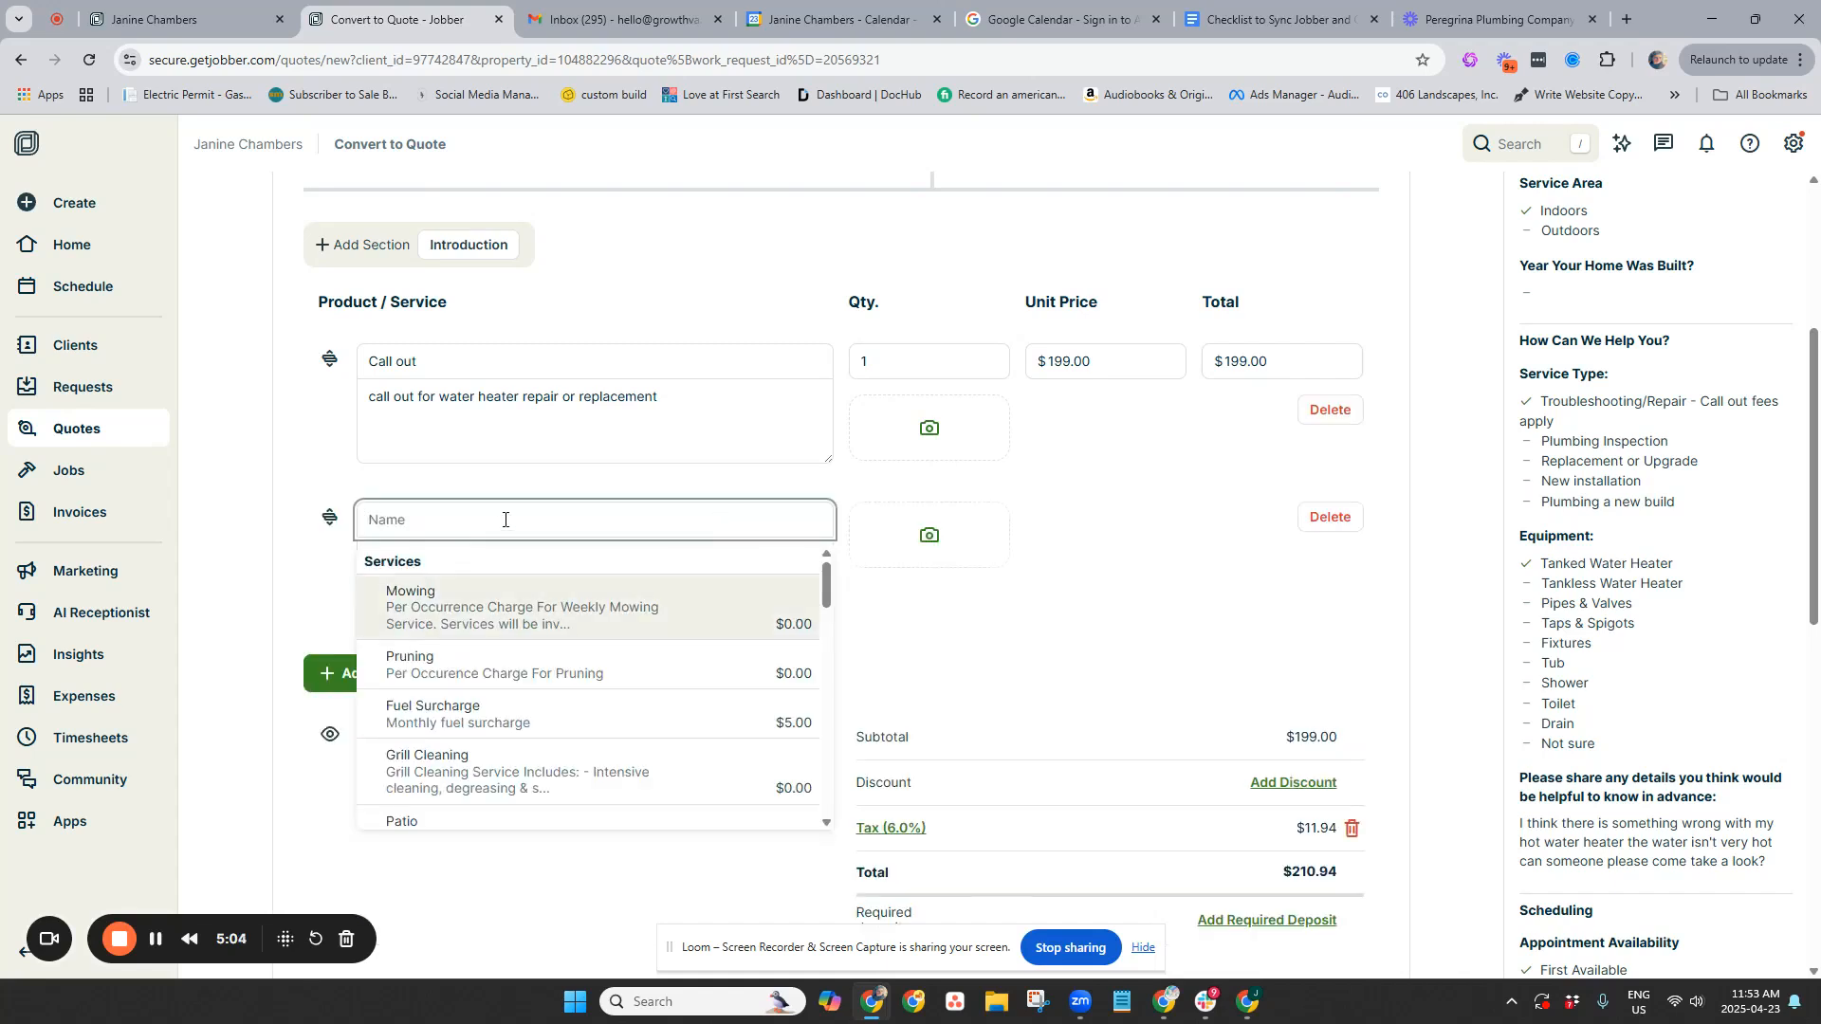
type("di")
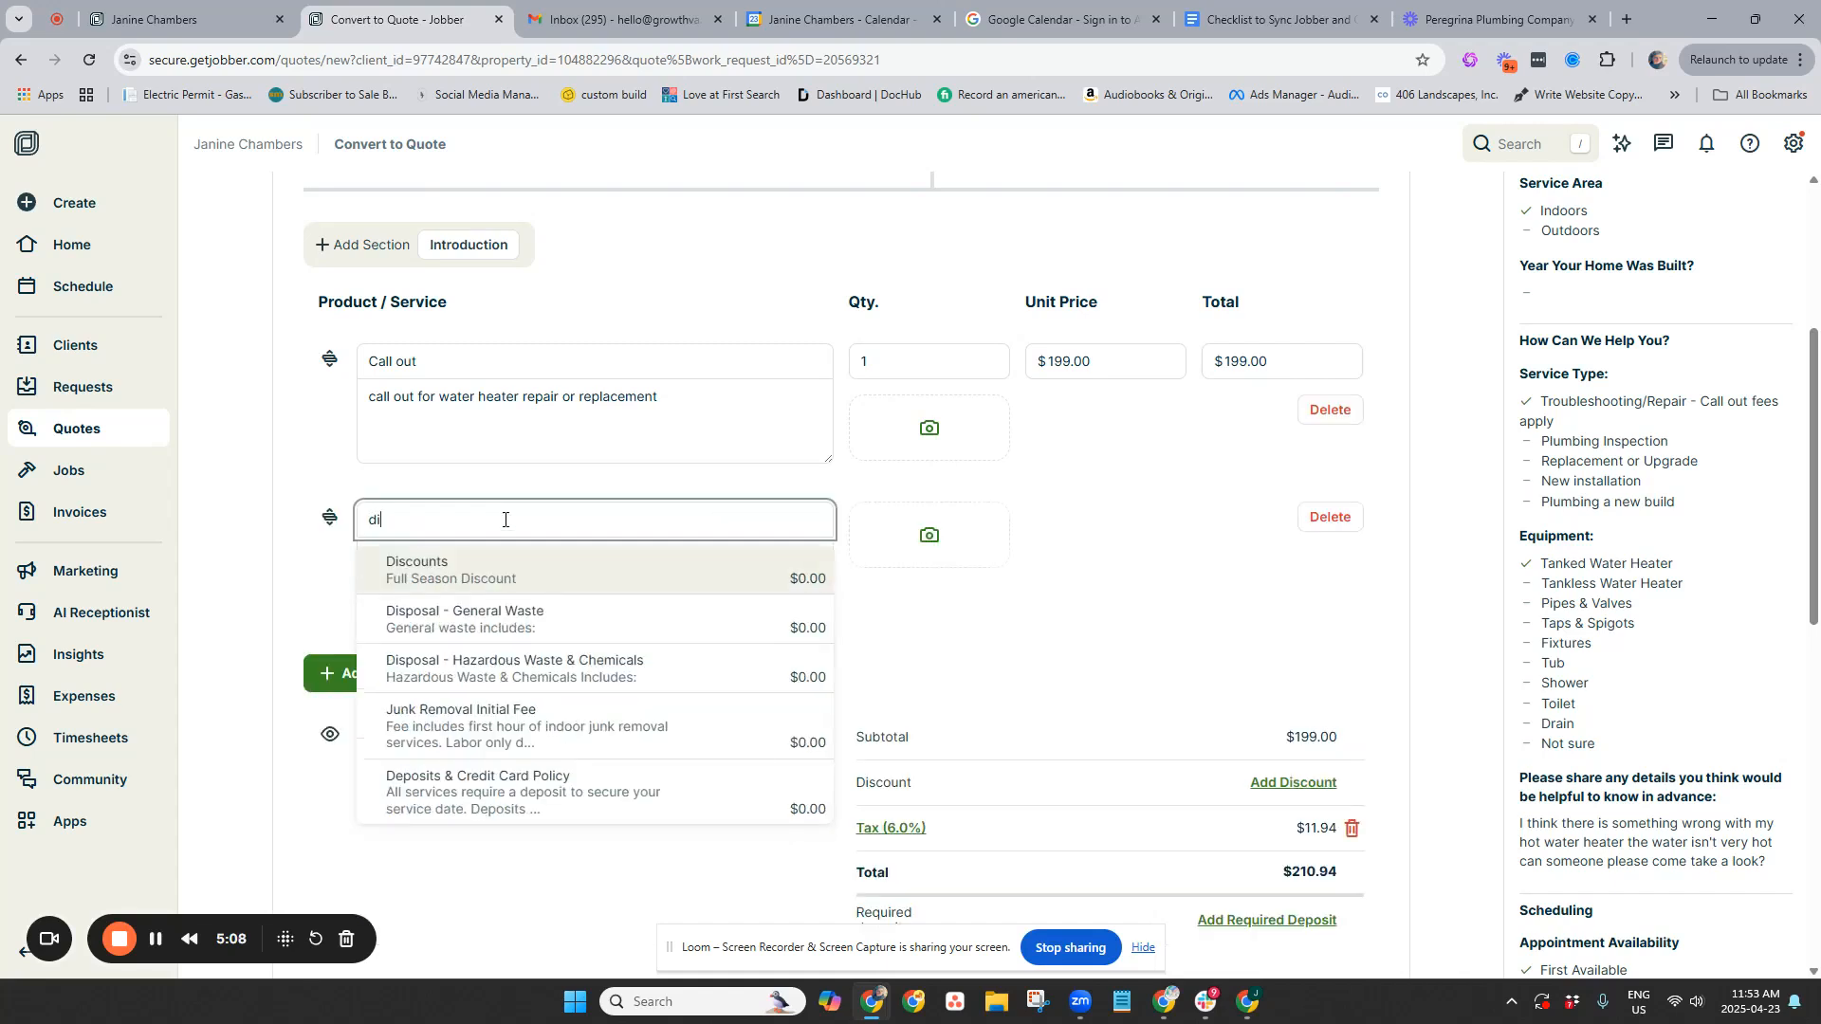
left_click(564, 792)
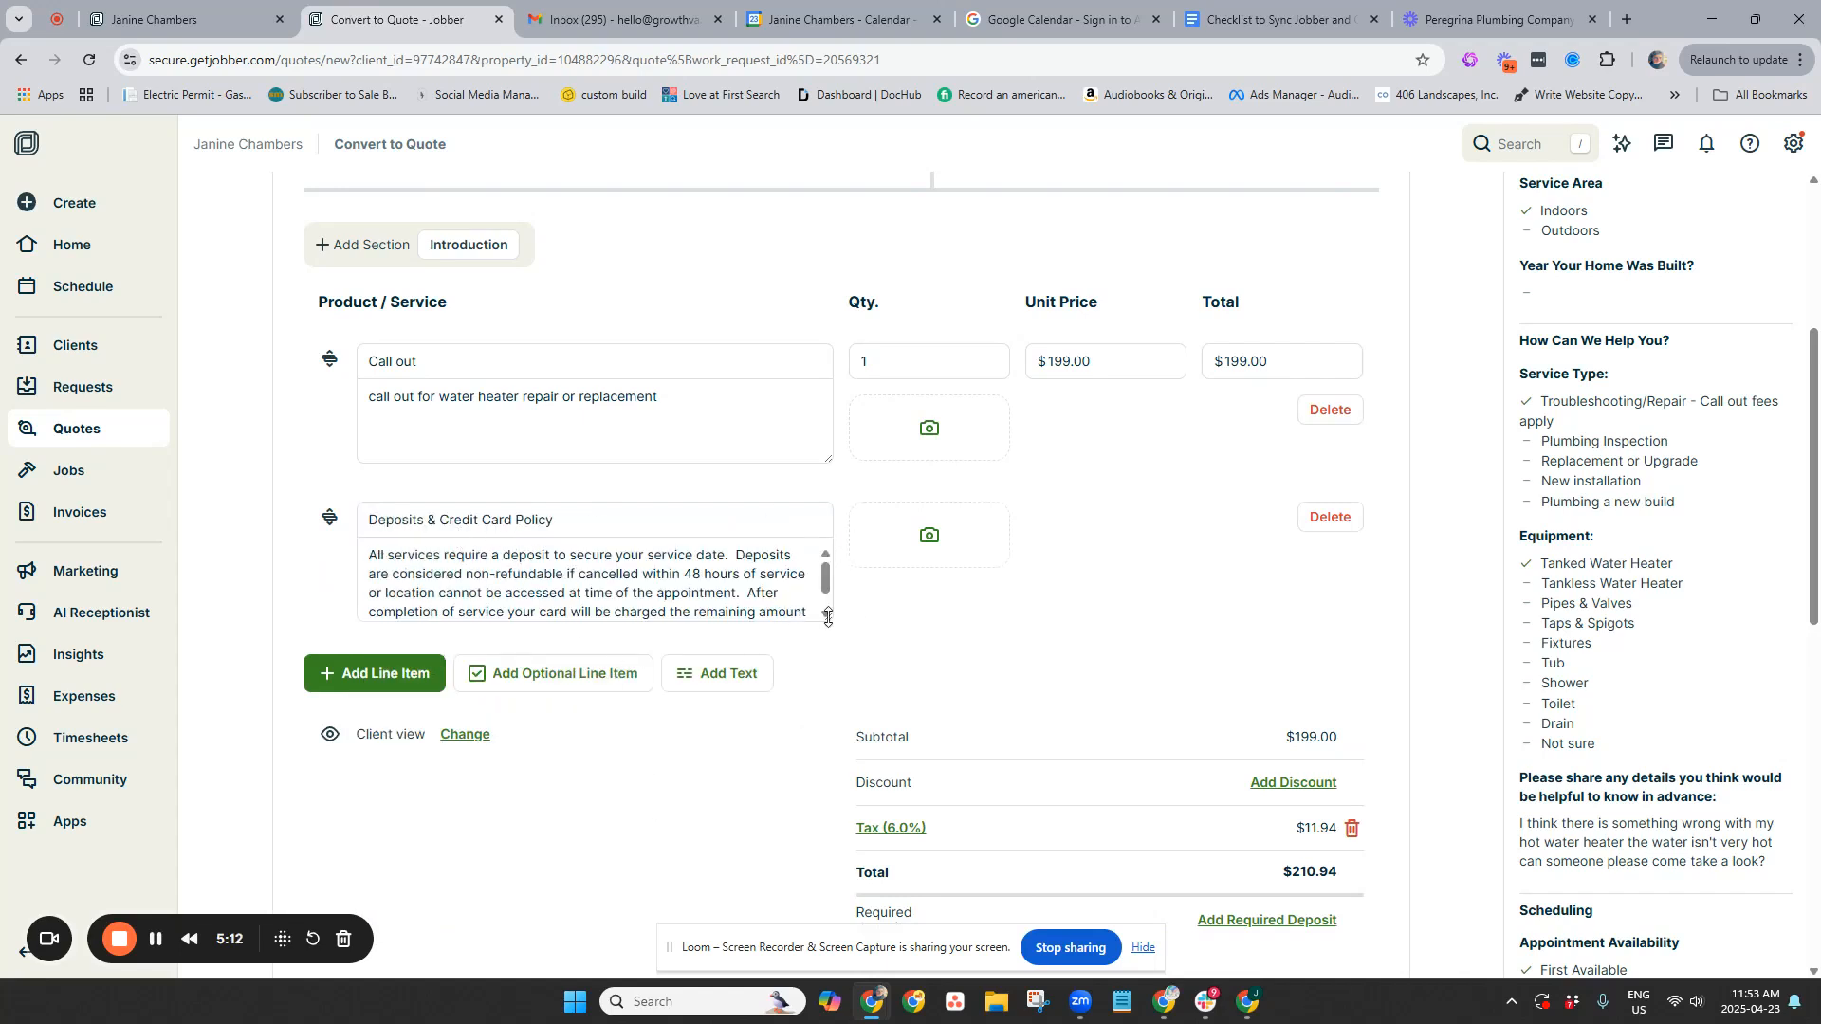
left_click_drag(828, 616, 830, 693)
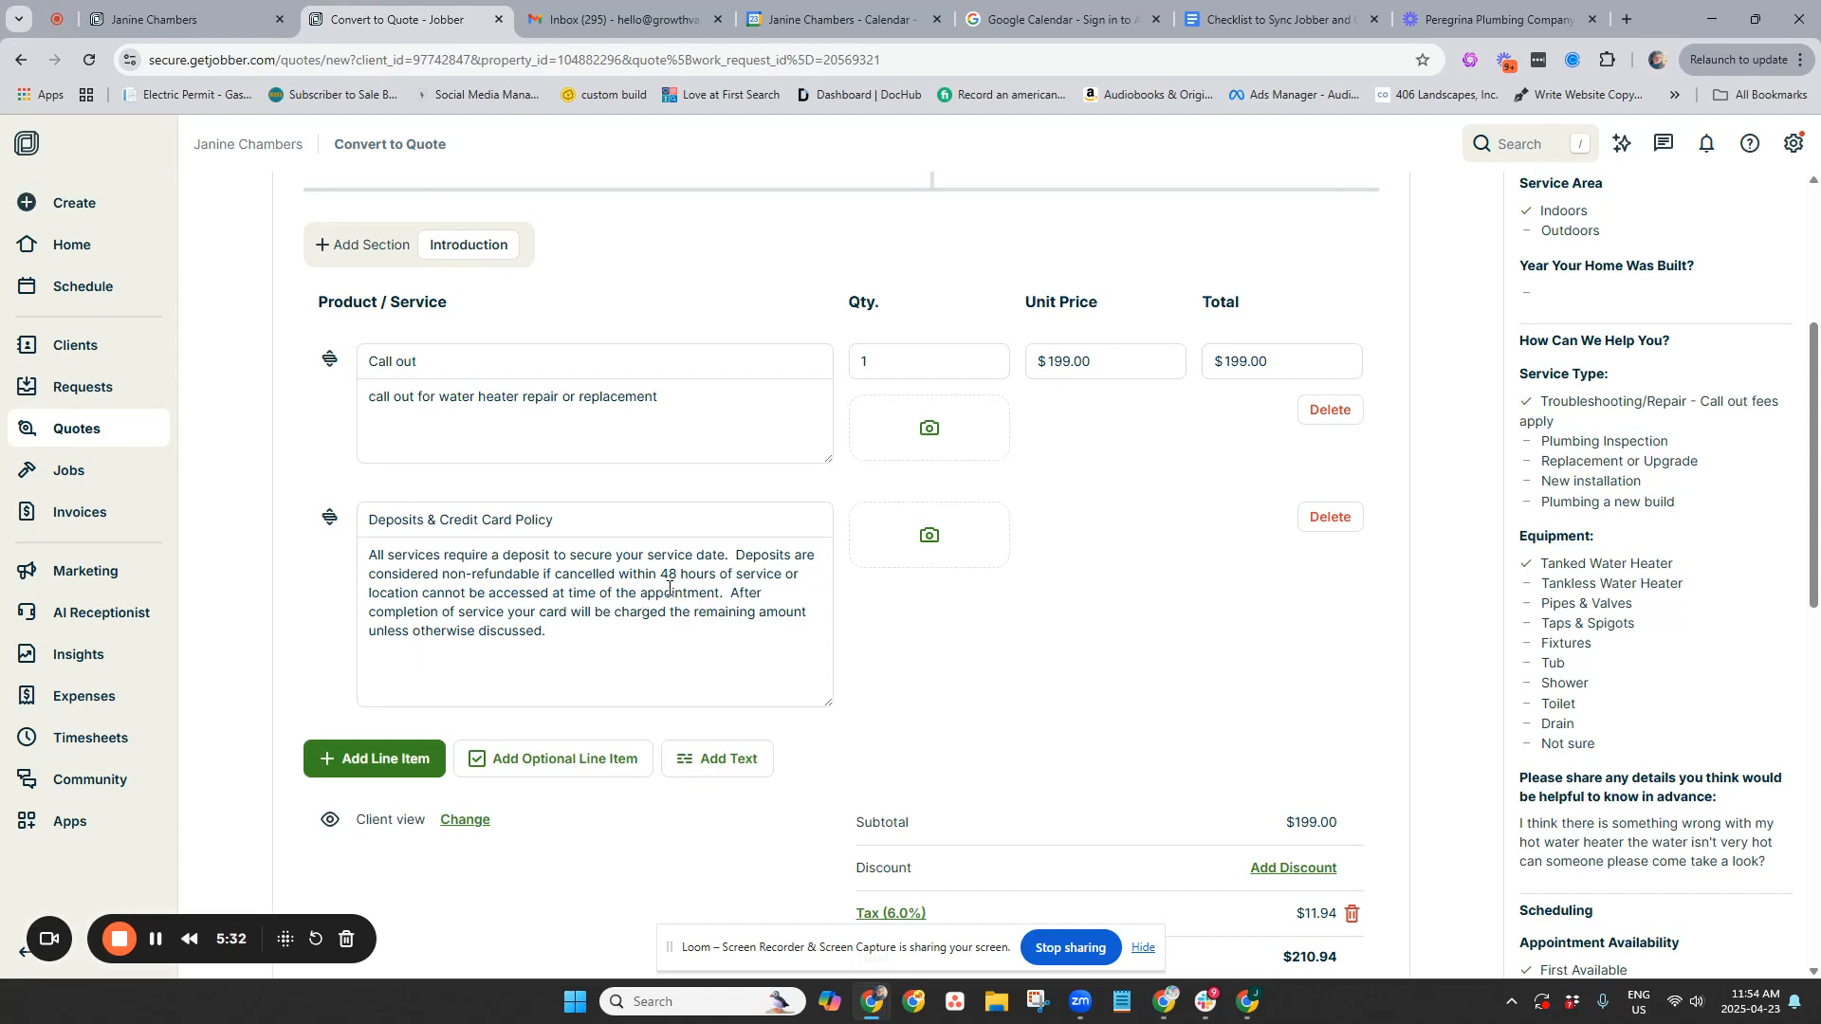
scroll(1195, 654, "down", 5)
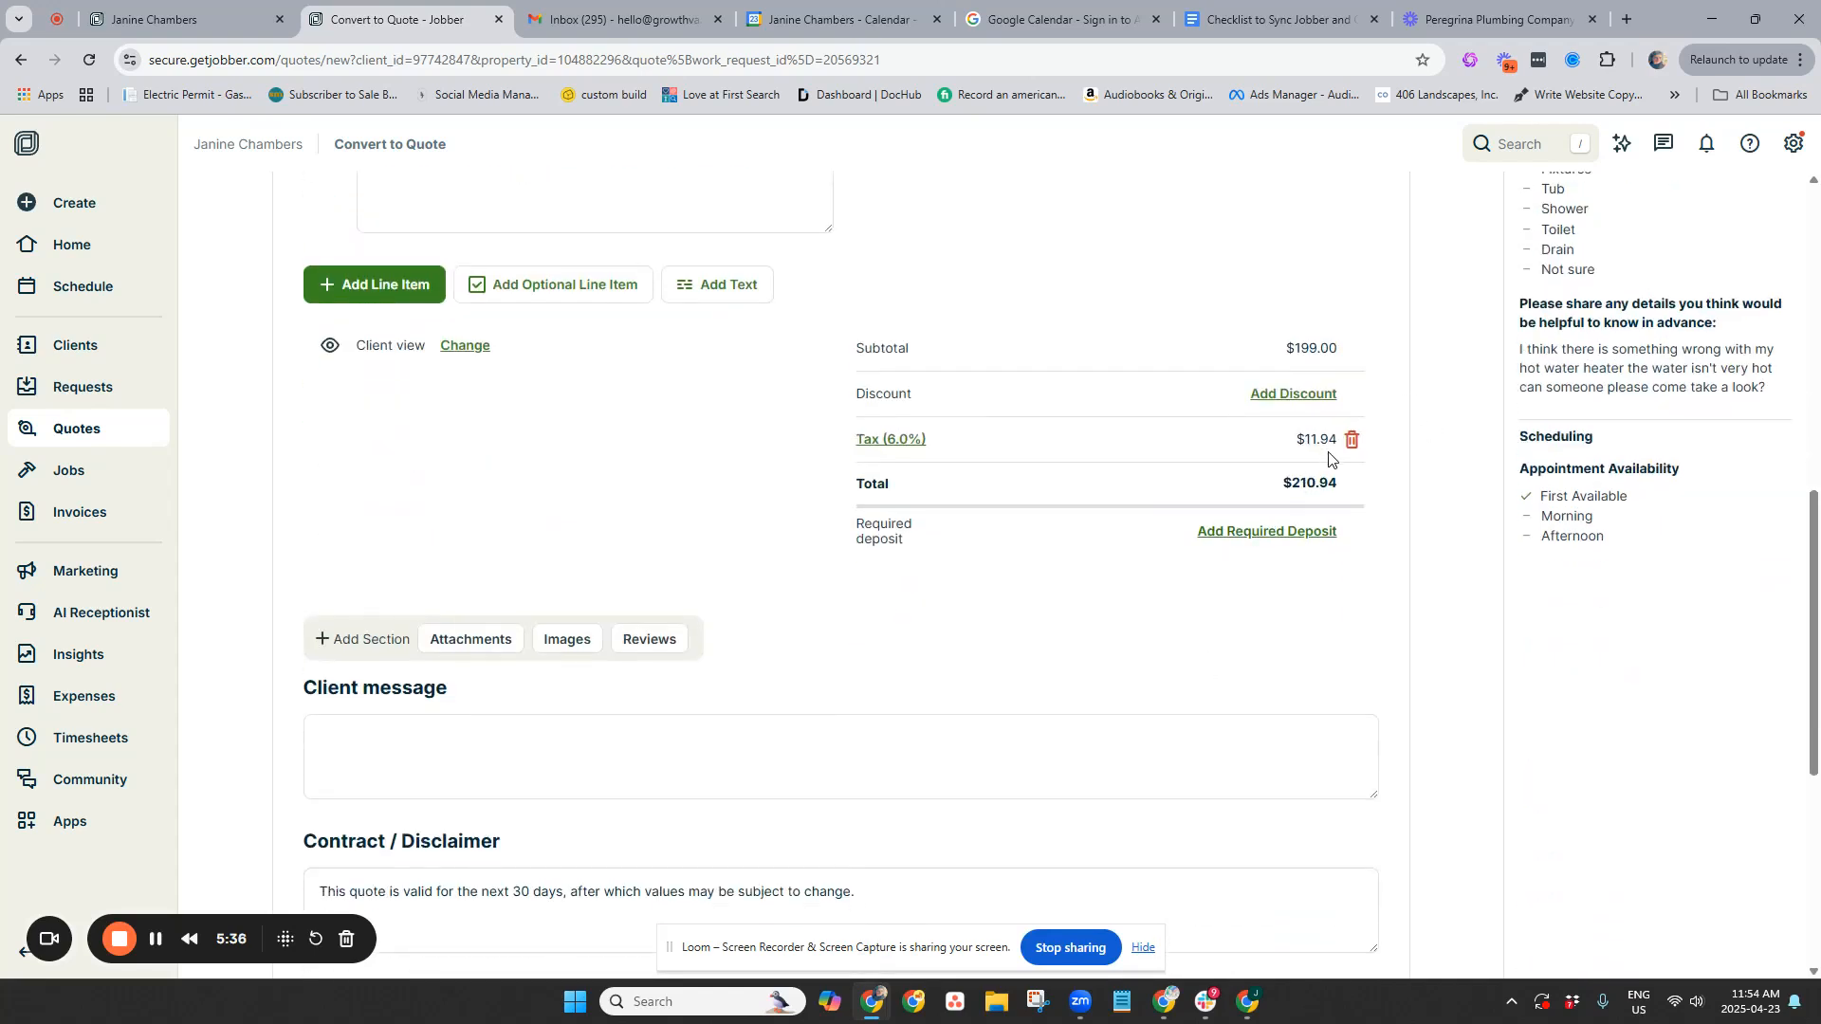
Delete the 6.0% tax and set the required deposit to 100%
left_click(1352, 441)
left_click(1309, 532)
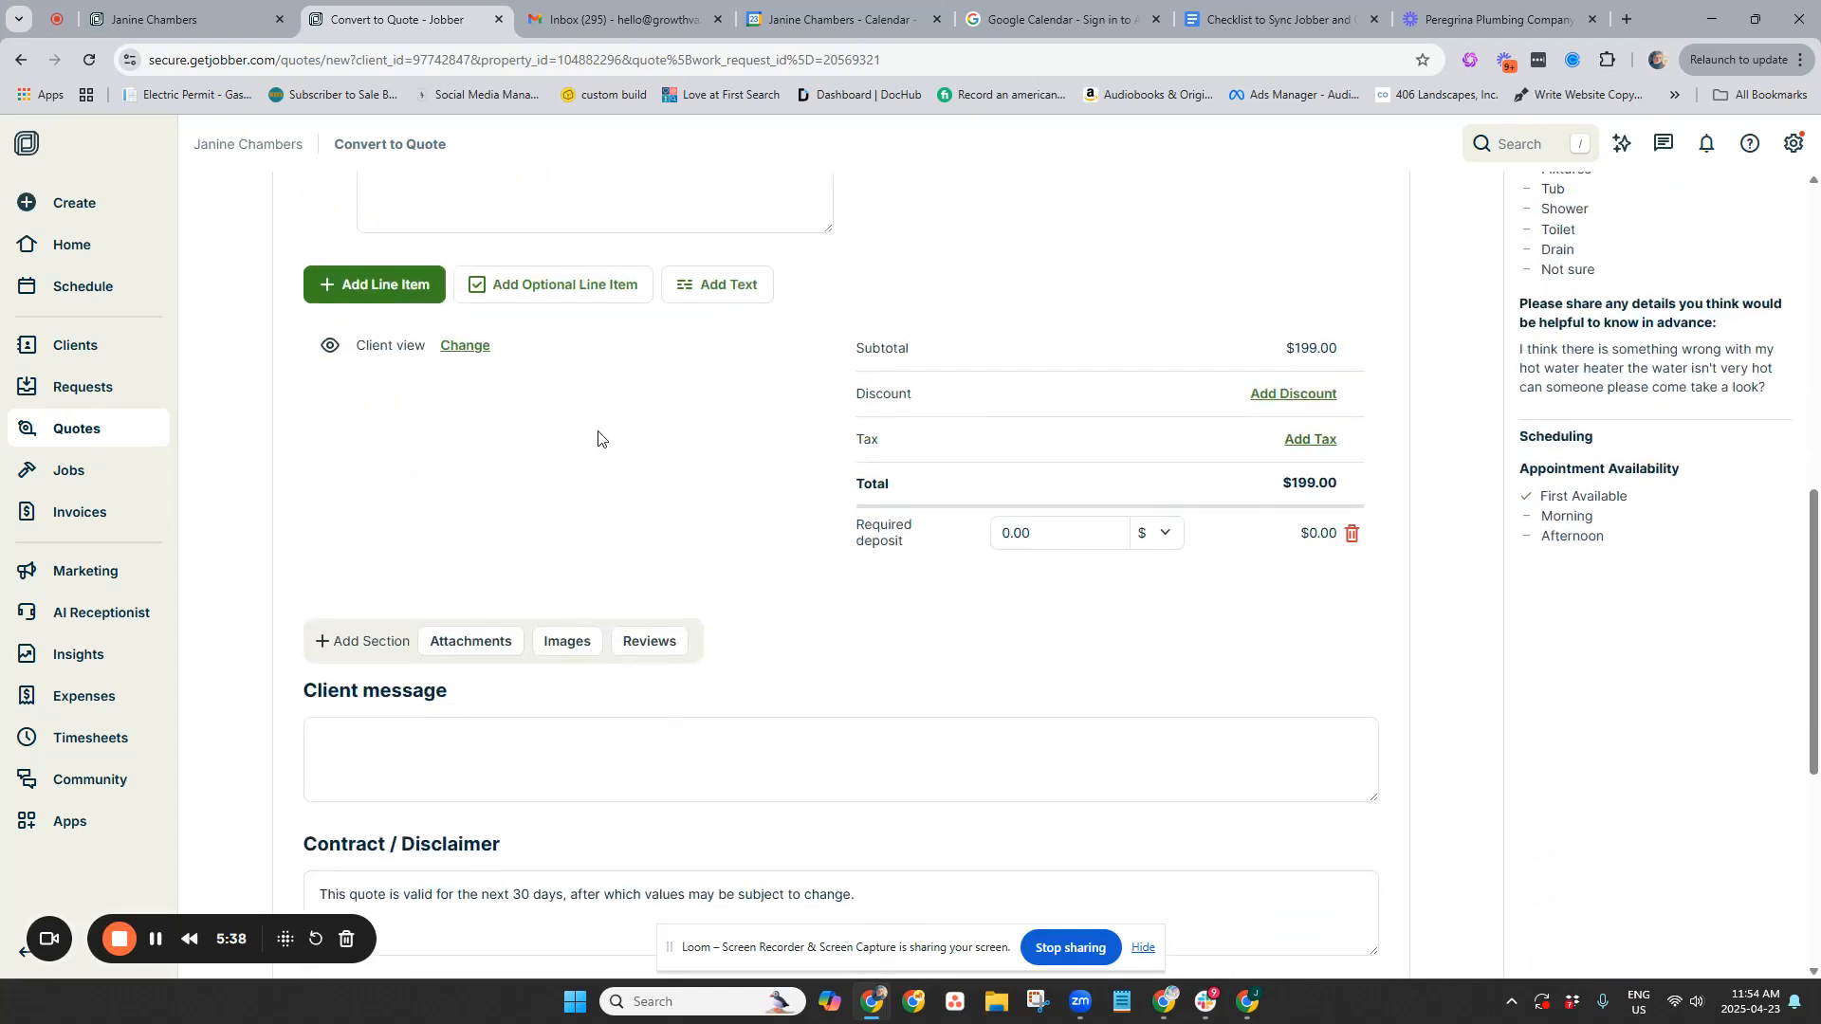
left_click(1155, 532)
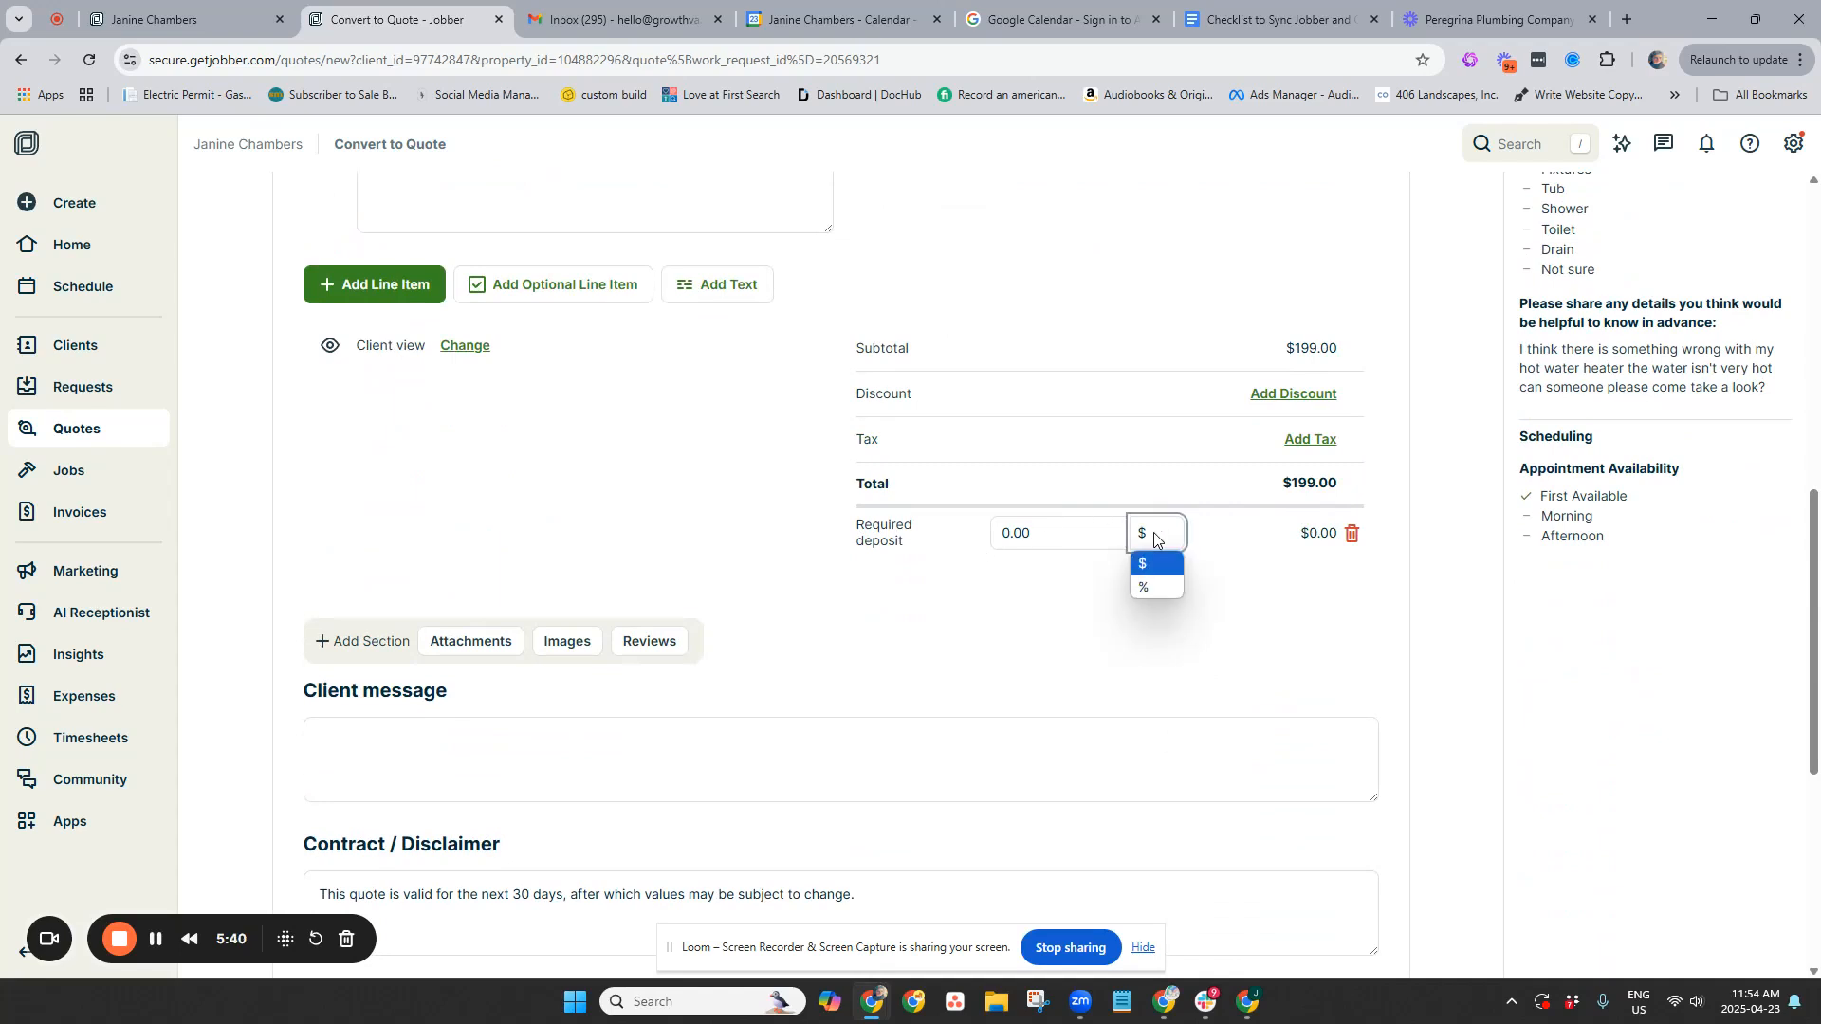
left_click(1165, 591)
left_click(1081, 533)
type("100")
left_click(960, 610)
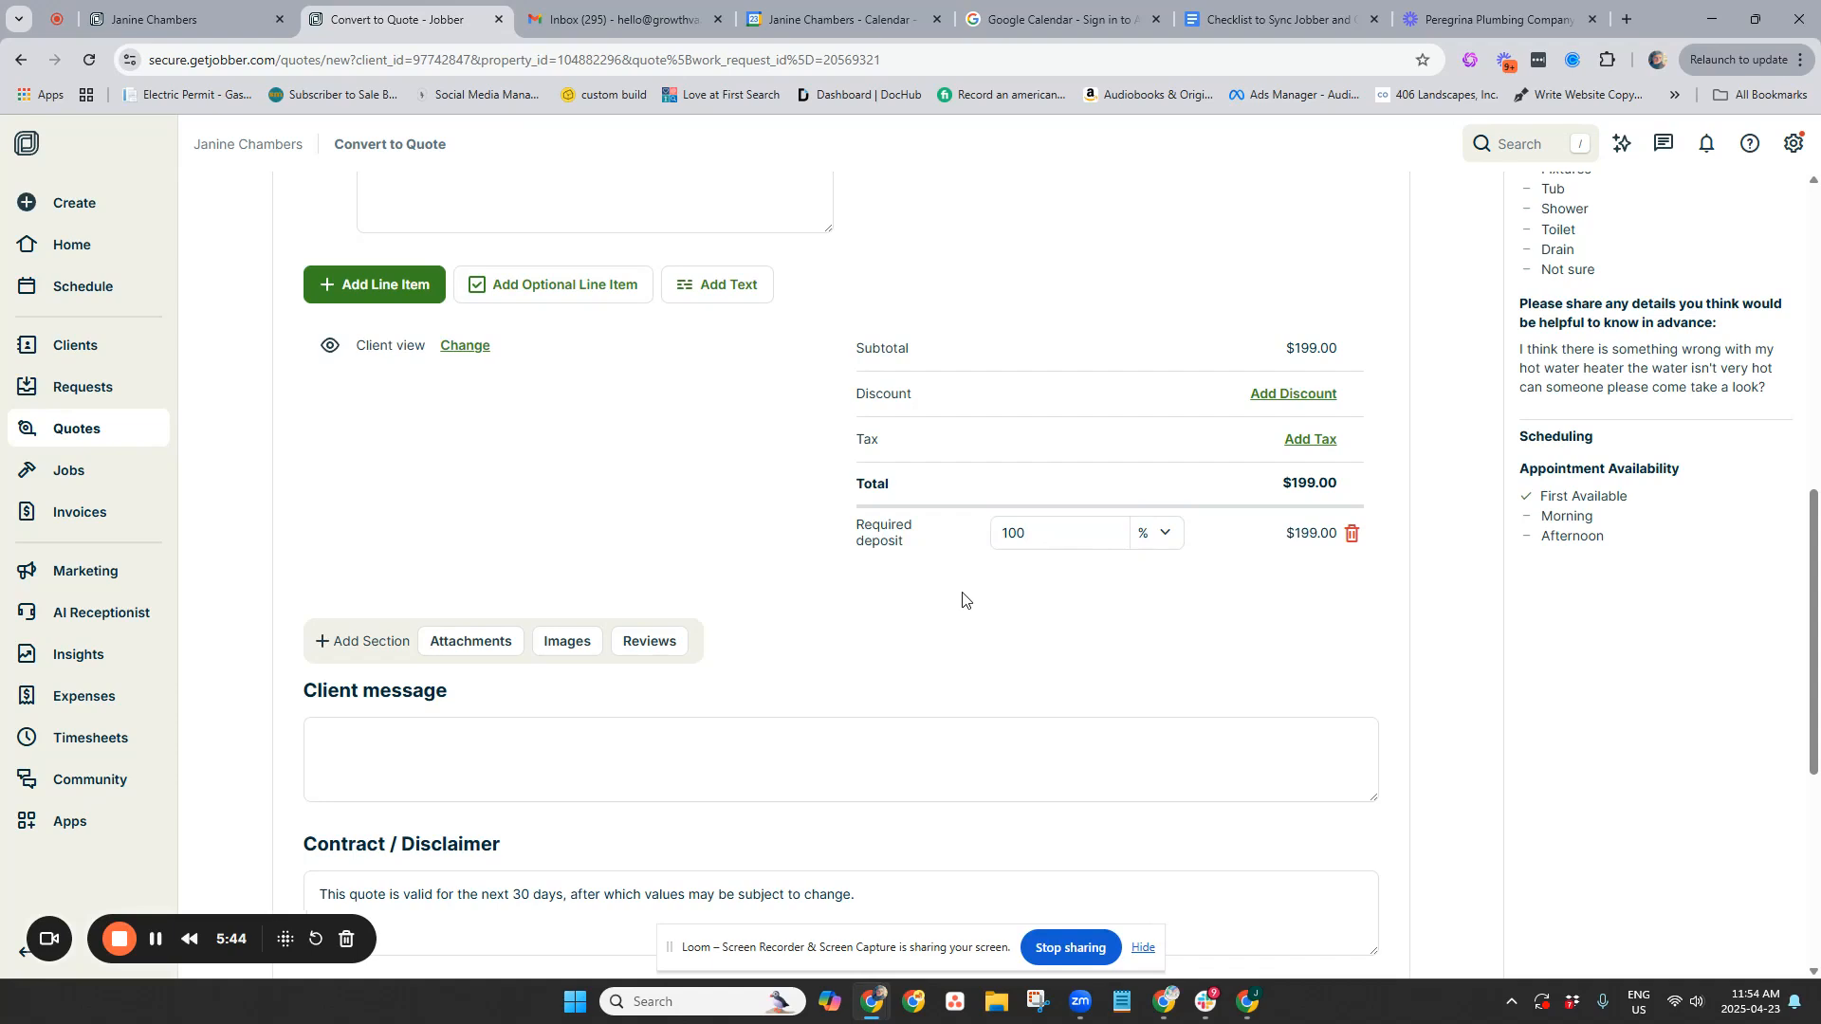
scroll(1065, 390, "up", 6)
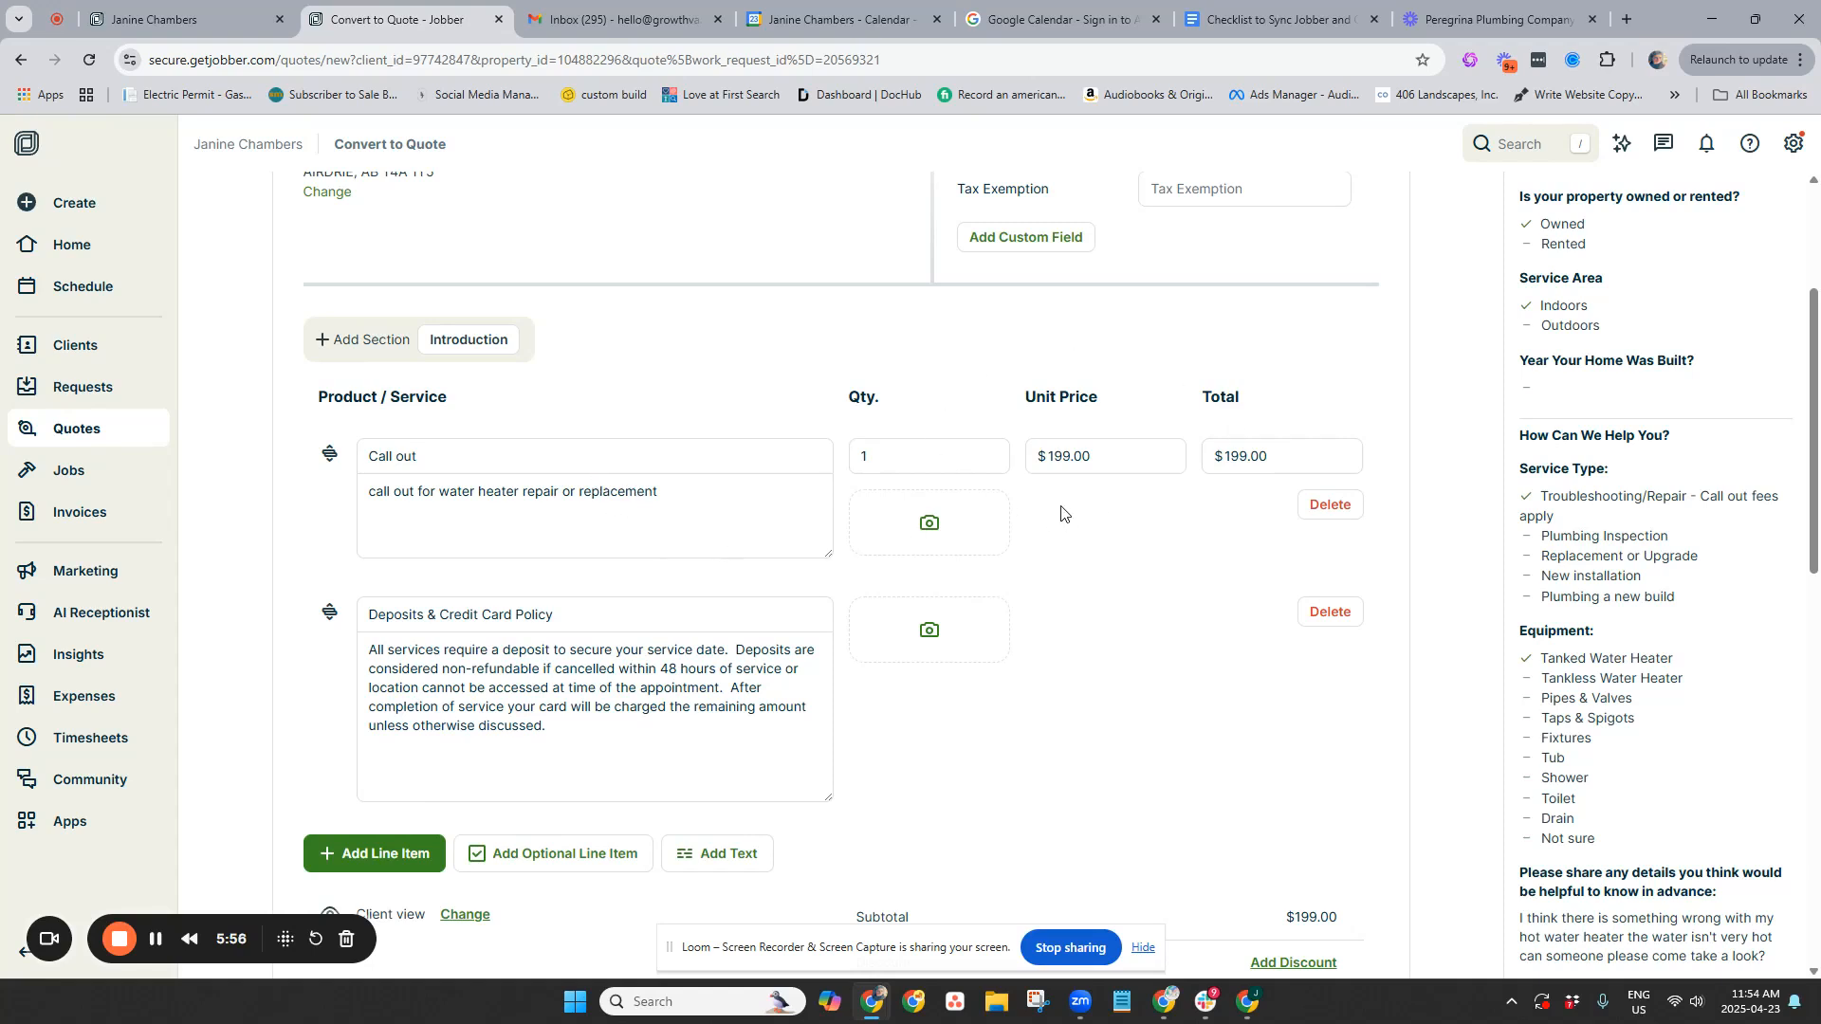
Save the quote via Save And… and convert it to job #150
scroll(977, 692, "down", 3)
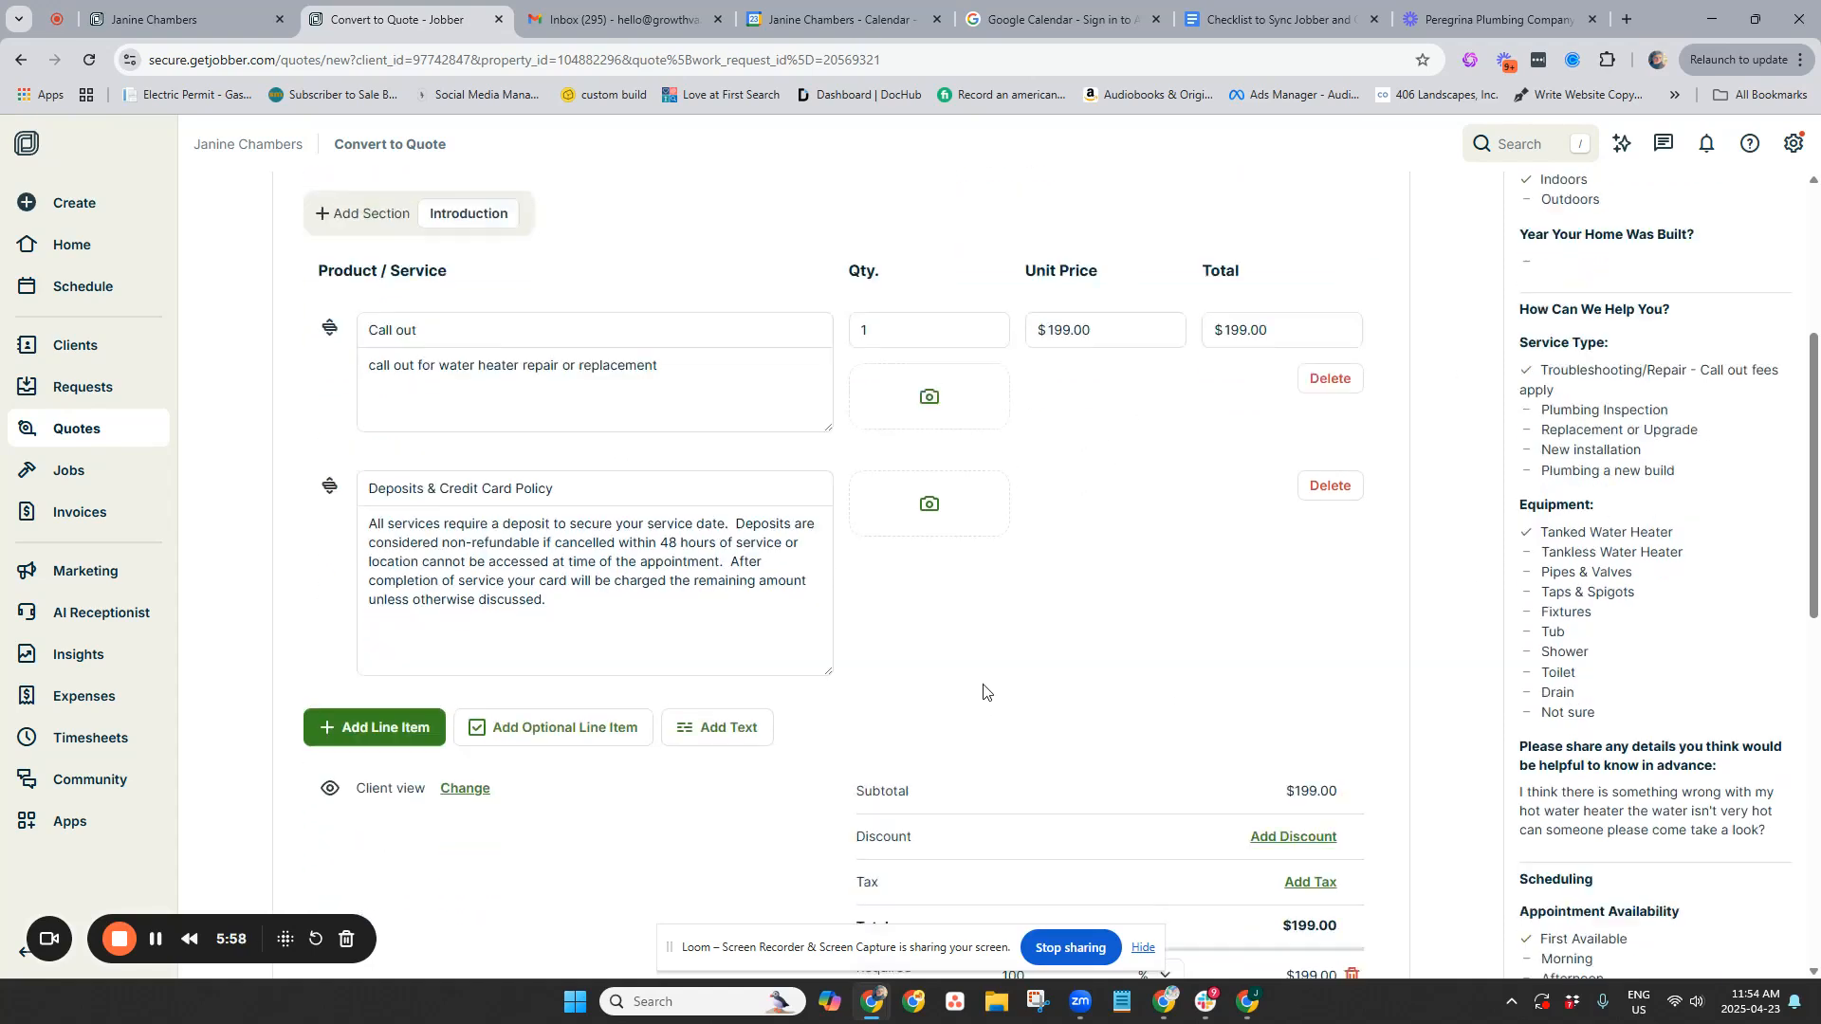
scroll(1378, 484, "down", 6)
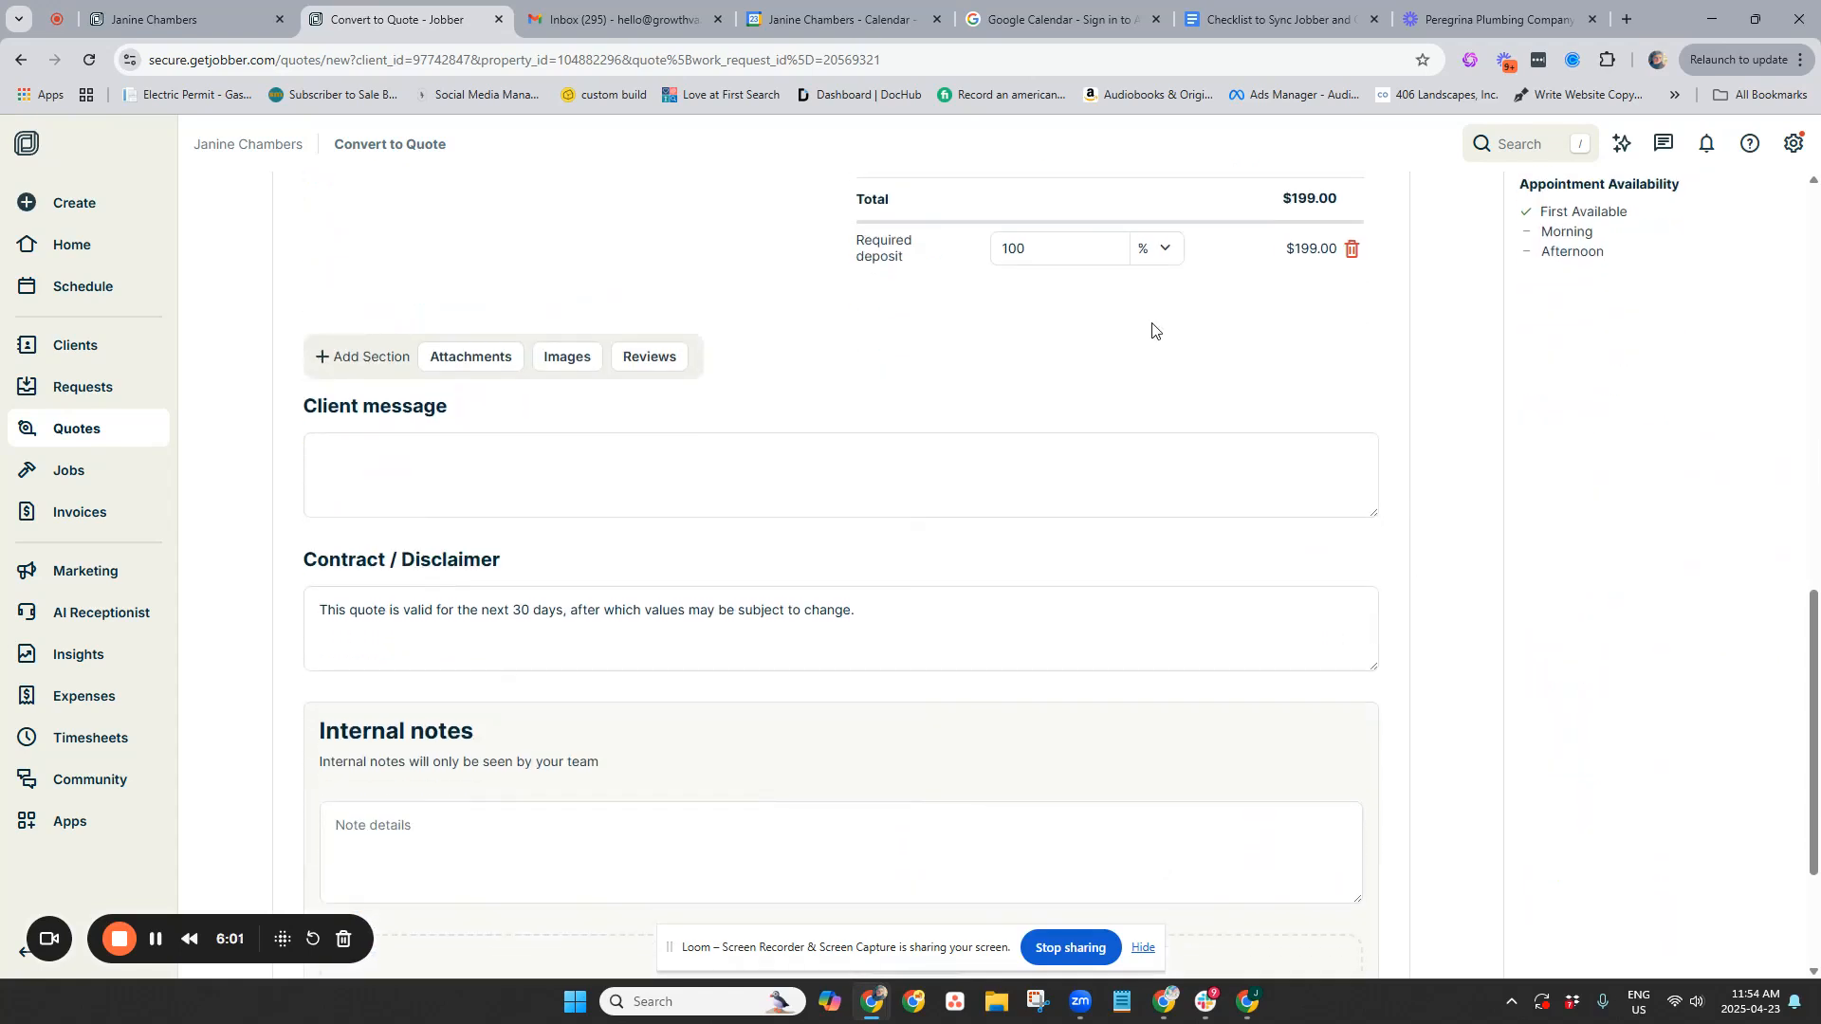
scroll(1157, 393, "down", 3)
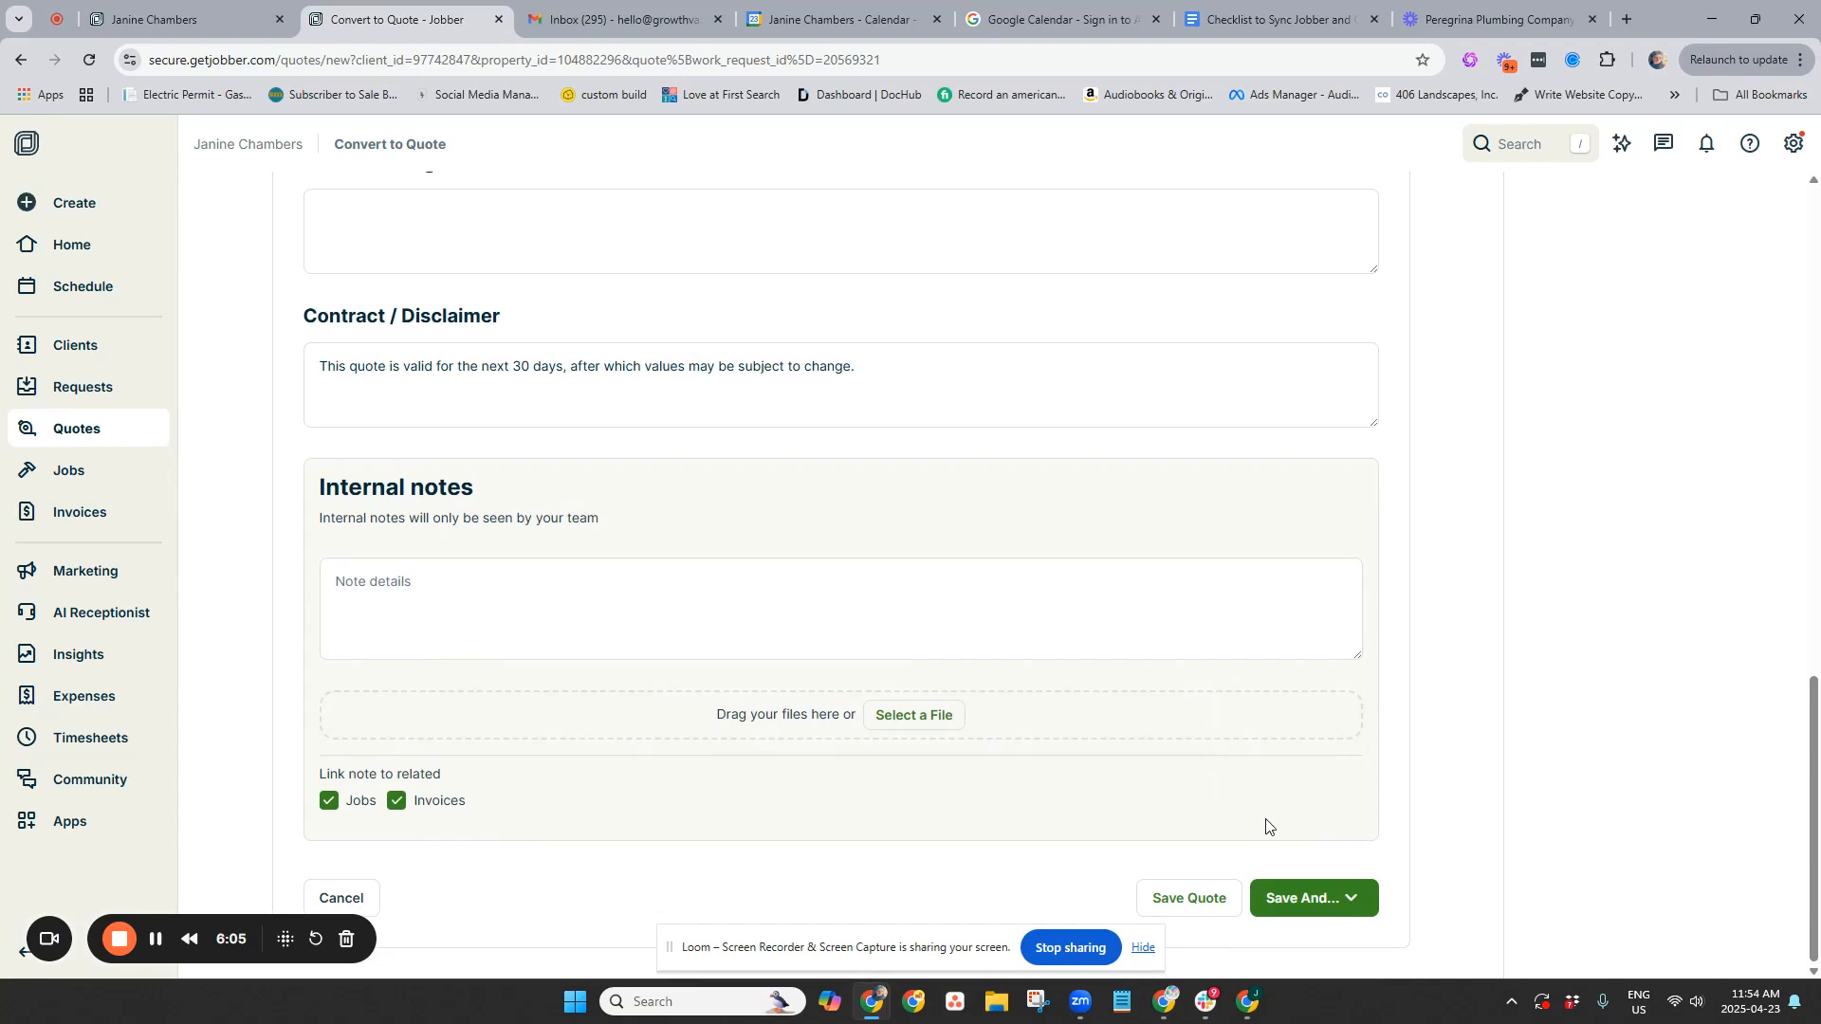
left_click(1322, 906)
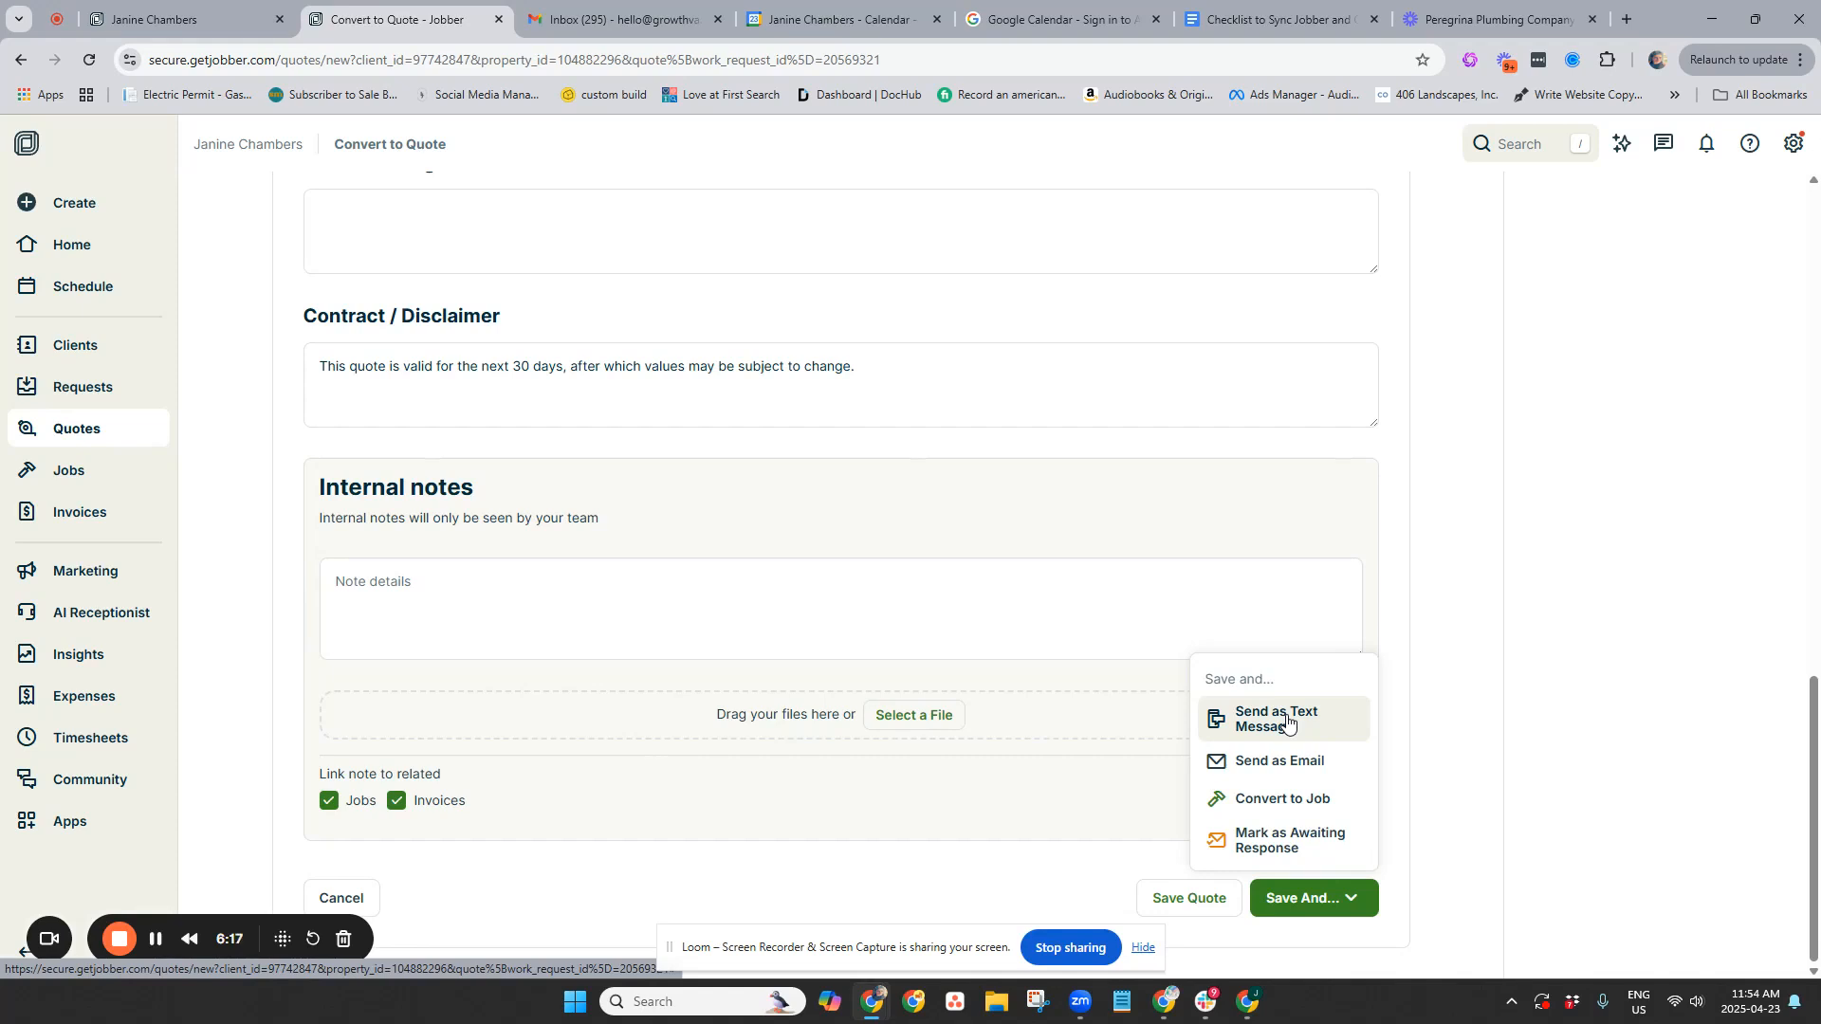
left_click(1328, 806)
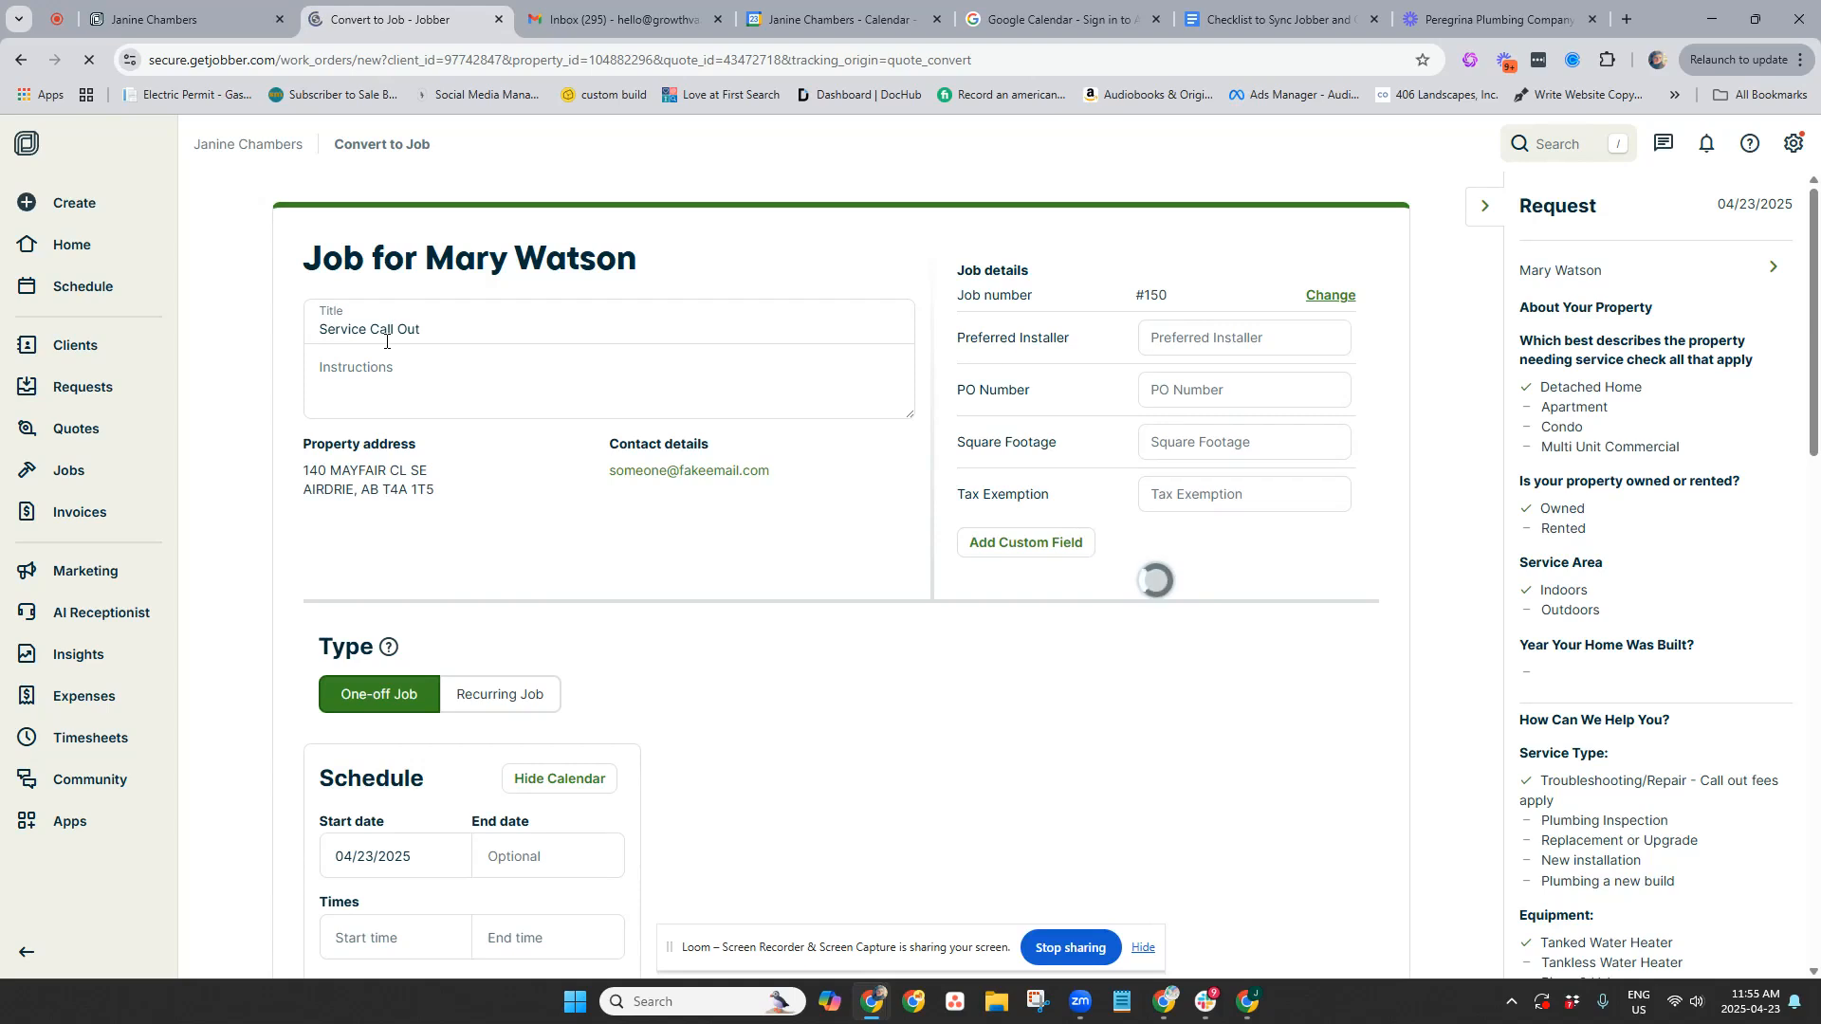
Keep the job's visit scheduled for today and assign the first team member
scroll(493, 354, "down", 4)
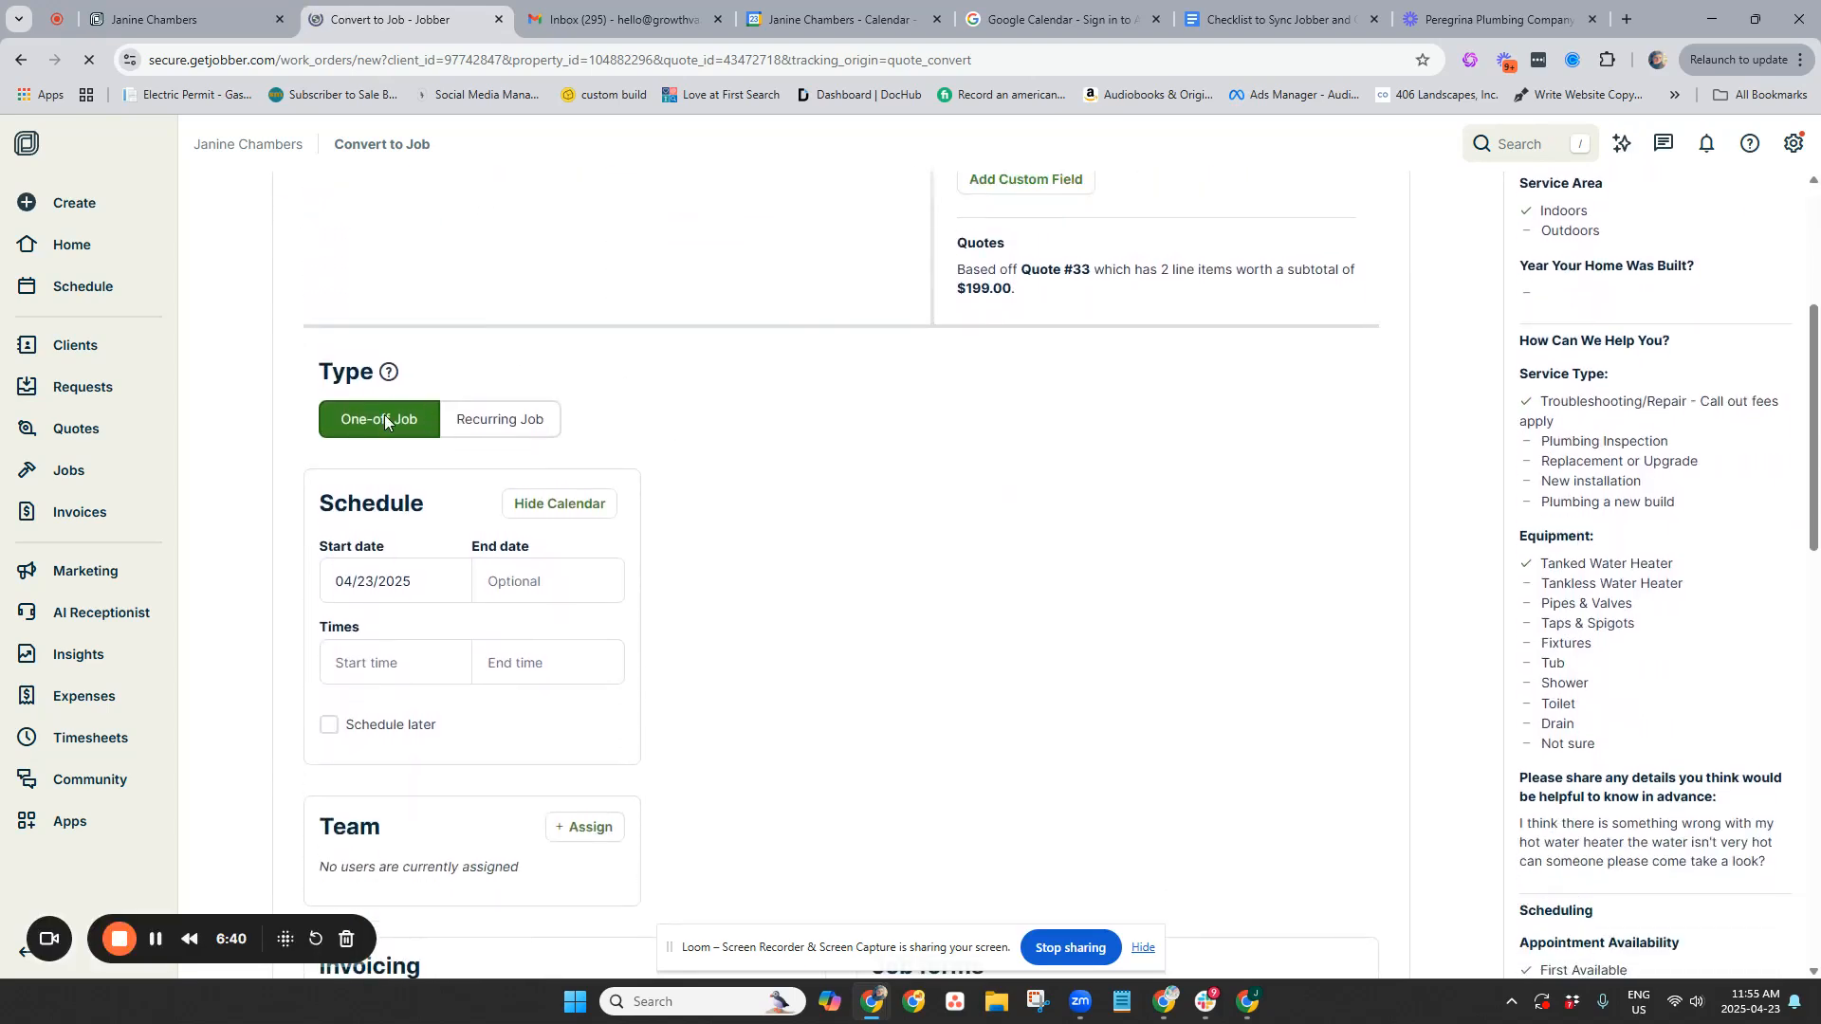
scroll(479, 389, "down", 3)
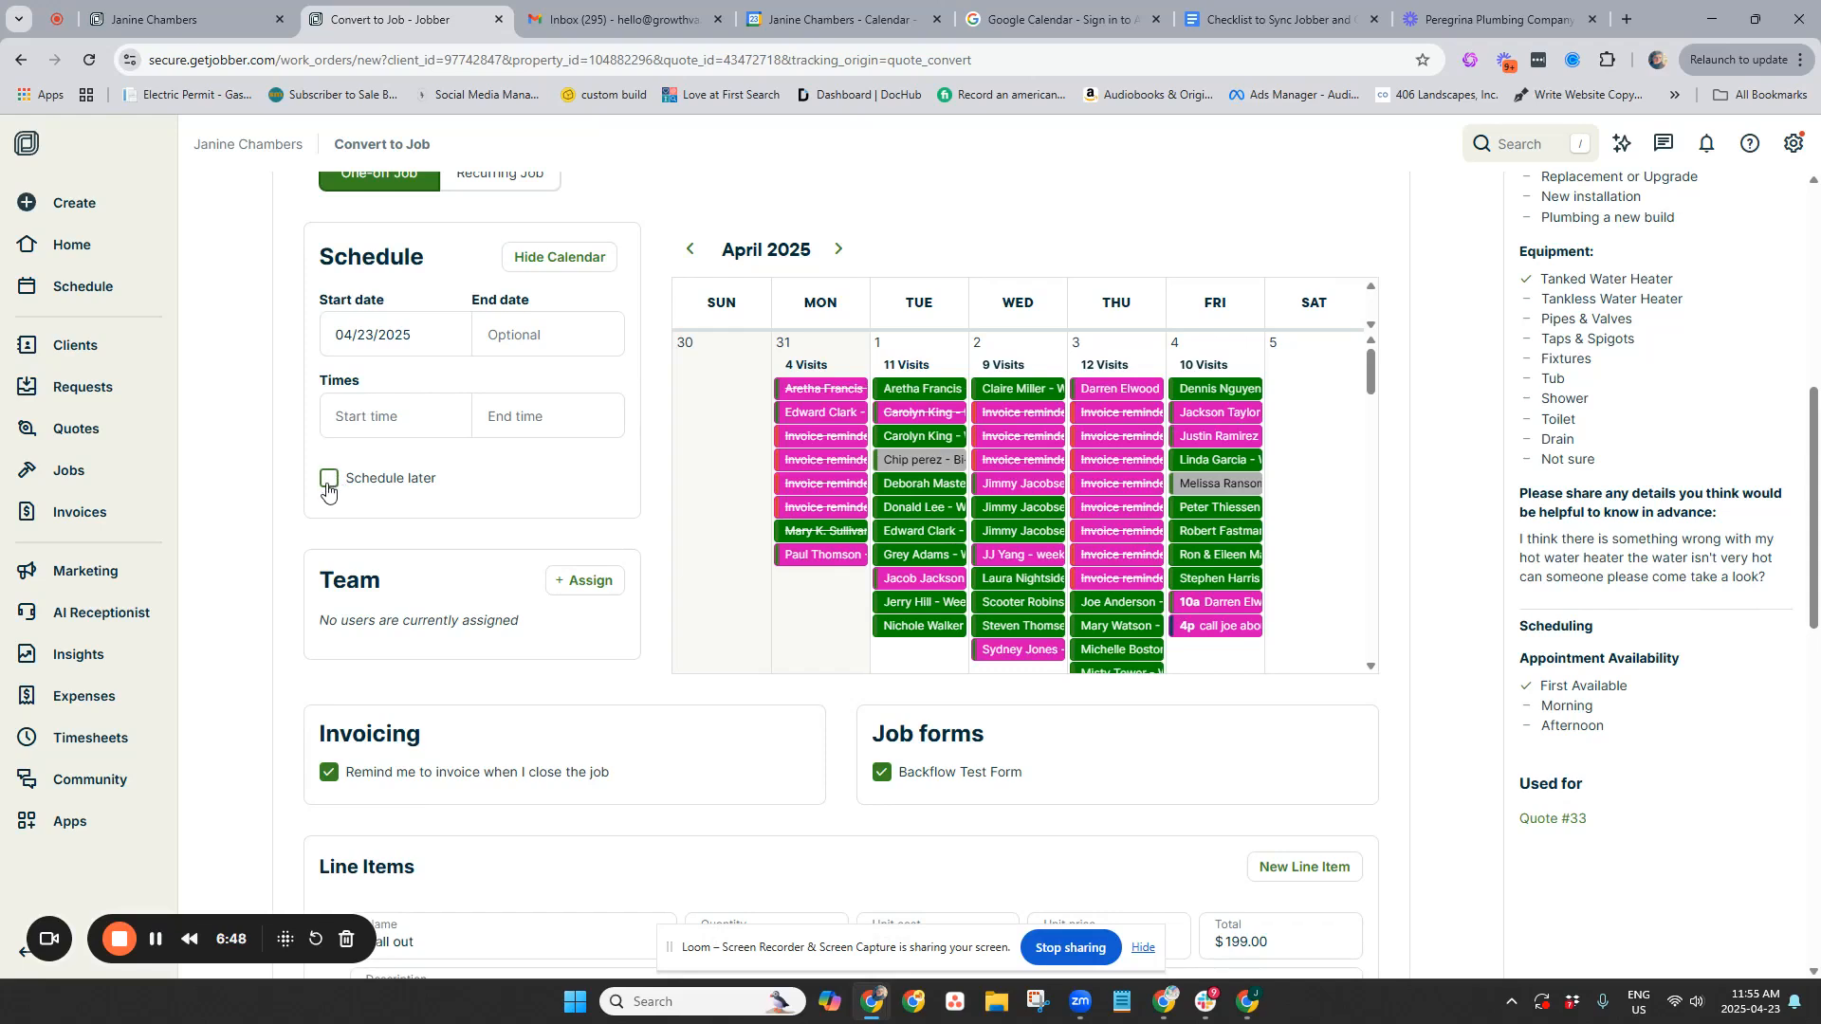
left_click(327, 486)
left_click(327, 486)
left_click(603, 585)
left_click(634, 617)
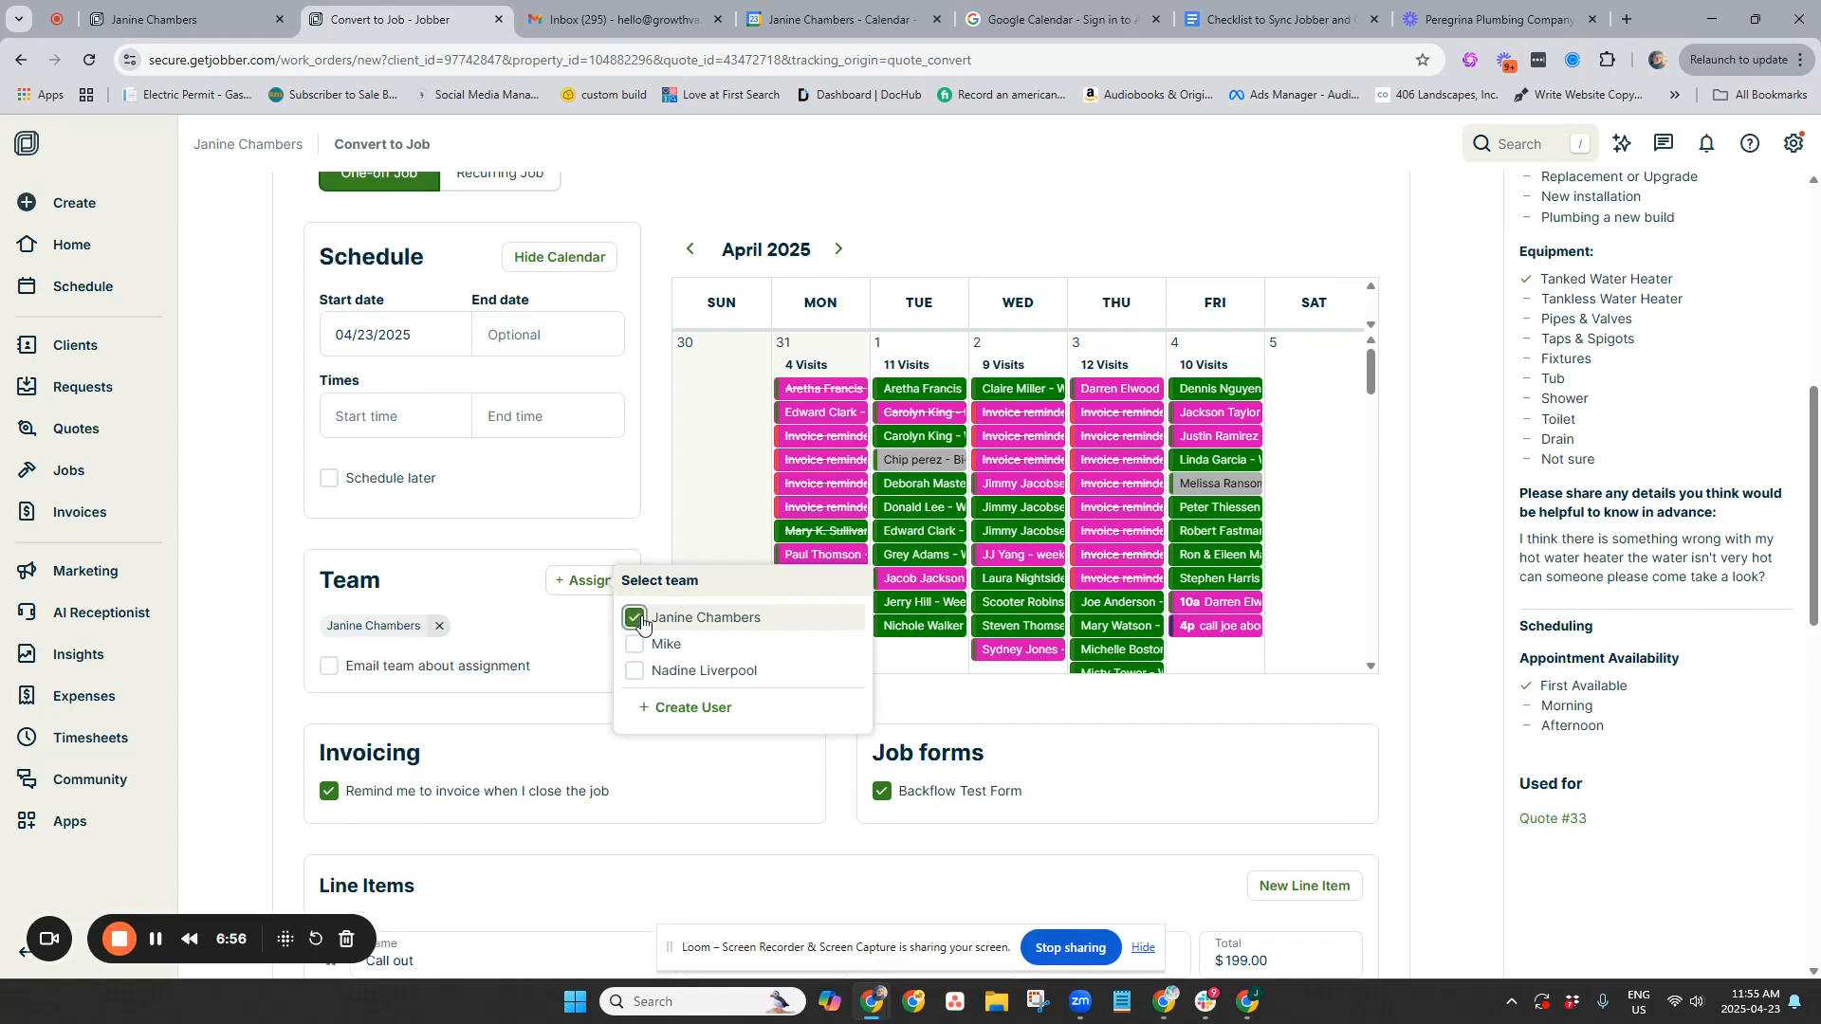
scroll(346, 671, "down", 1)
left_click(239, 627)
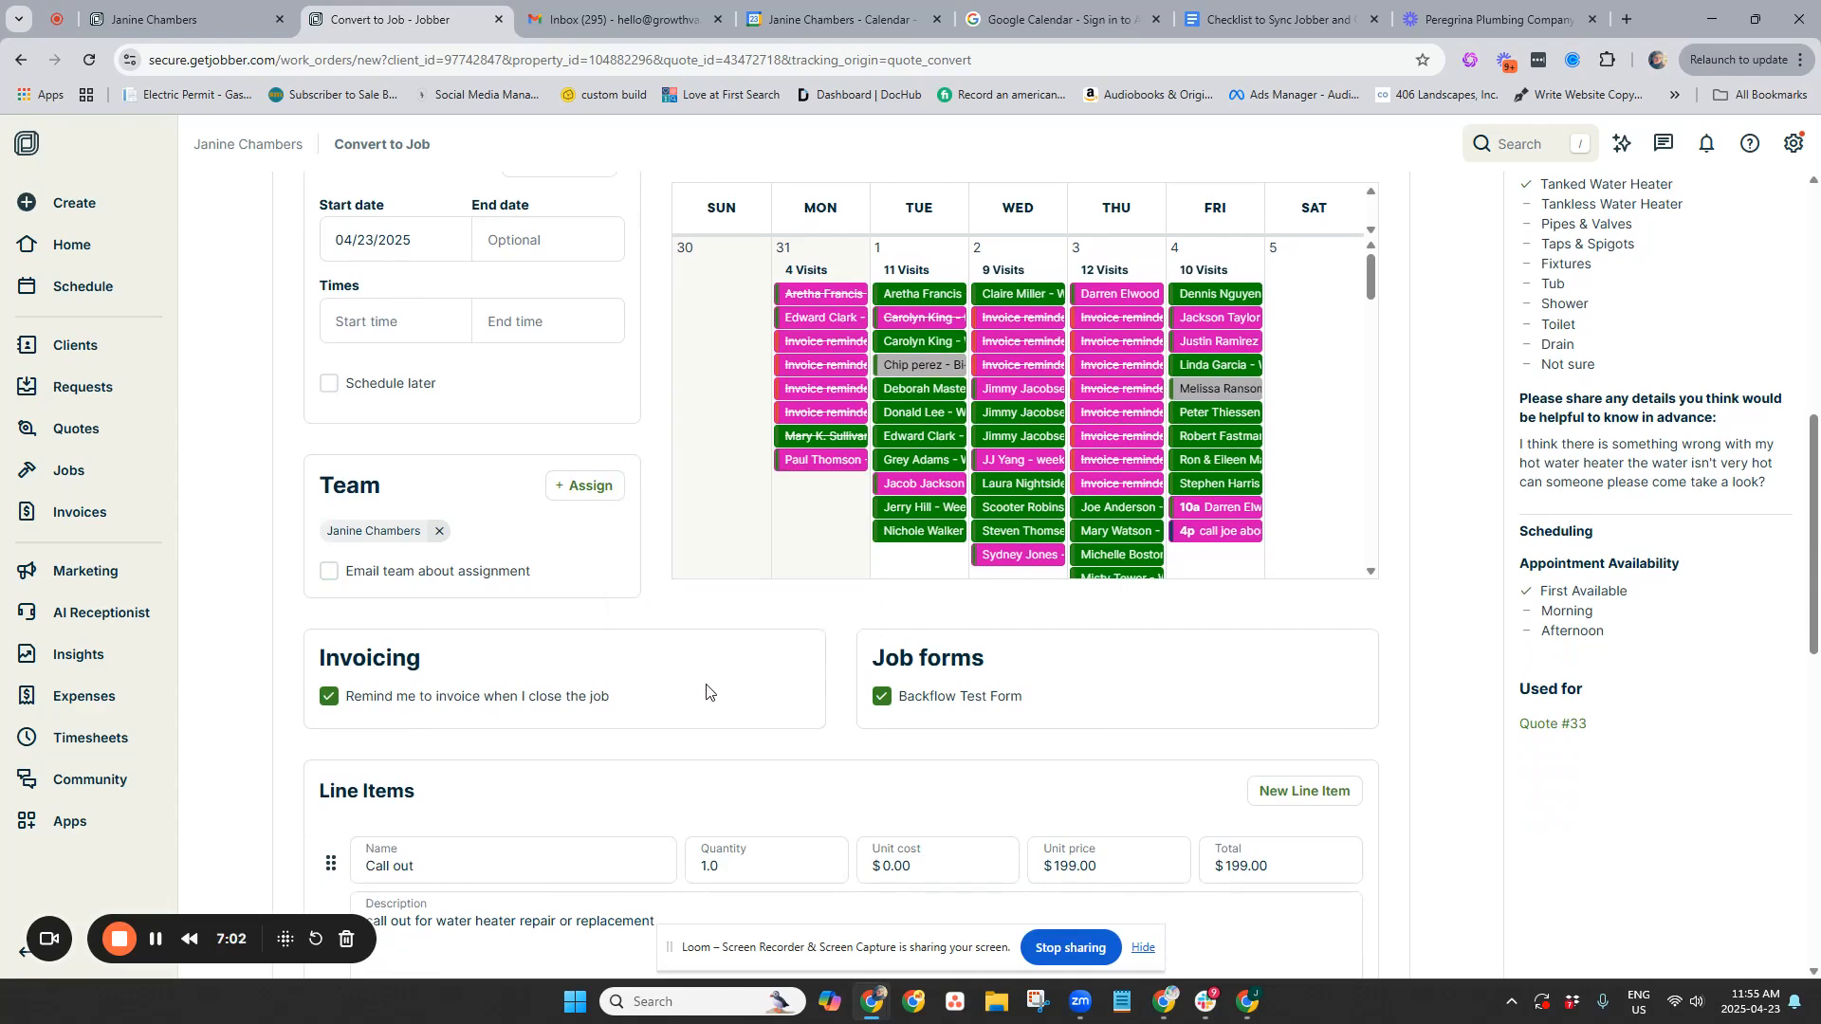
scroll(944, 801, "down", 3)
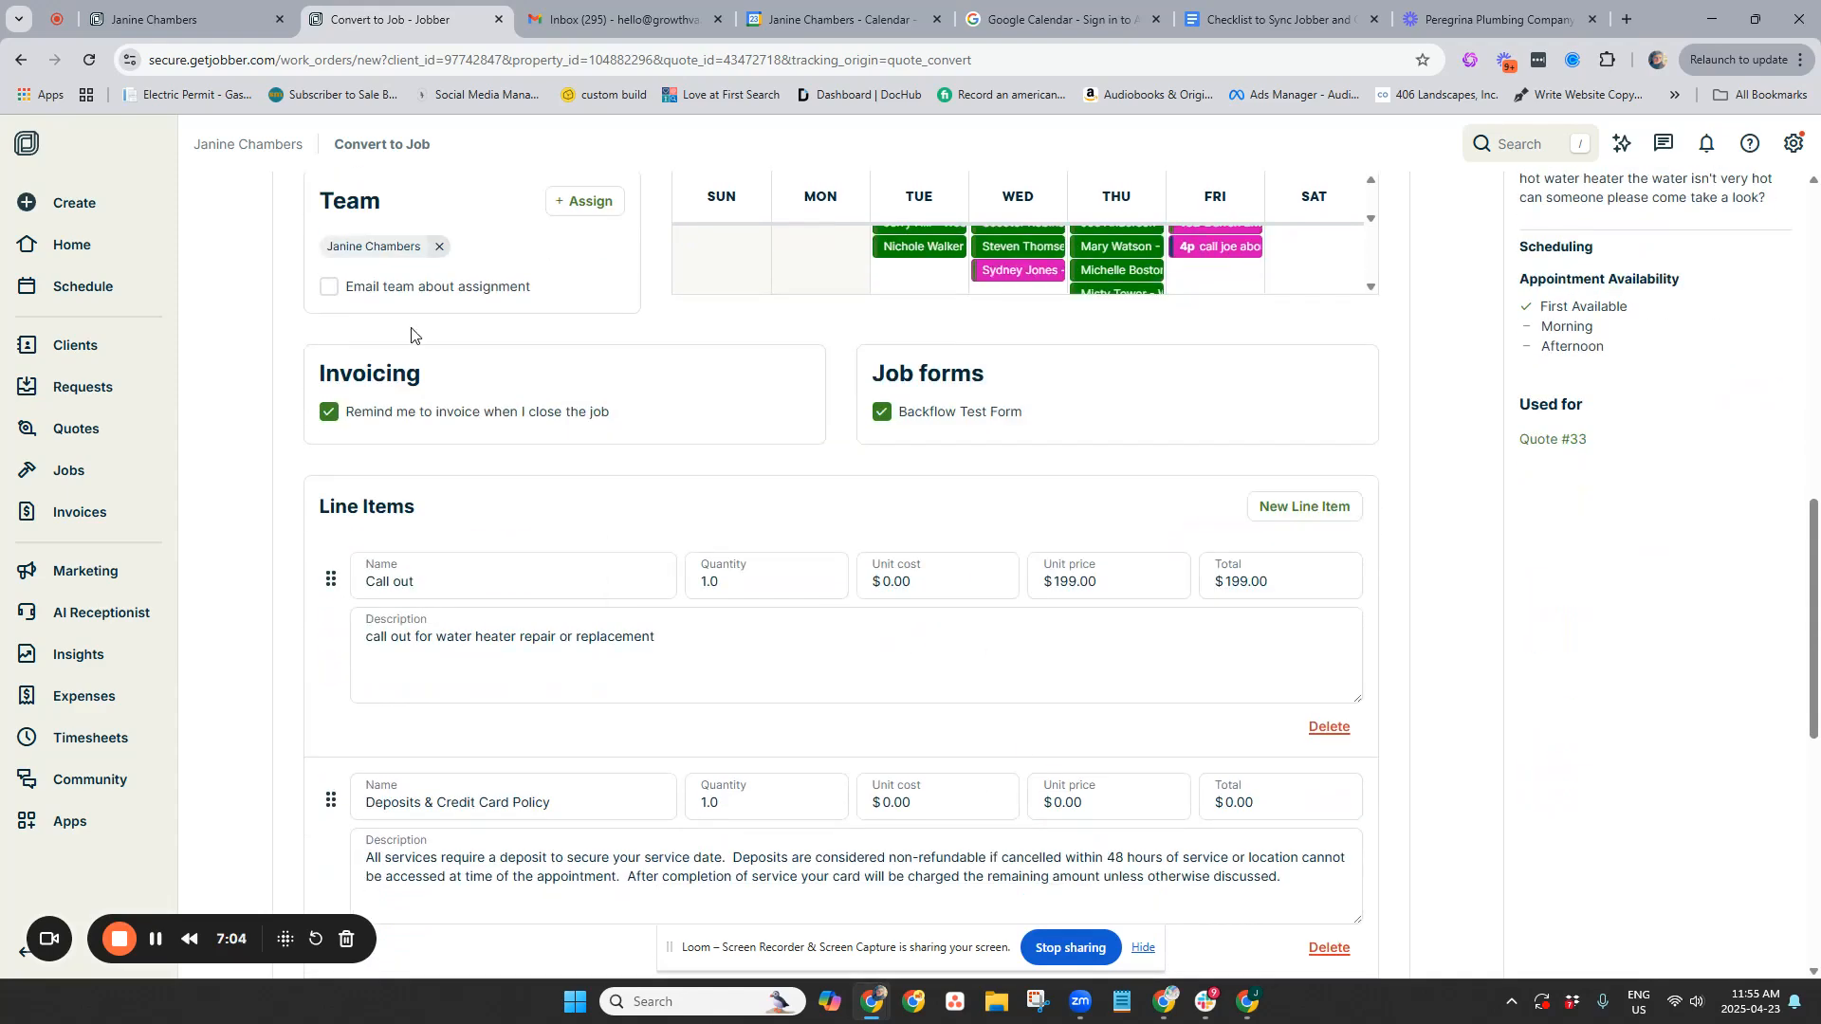
scroll(1331, 626, "down", 2)
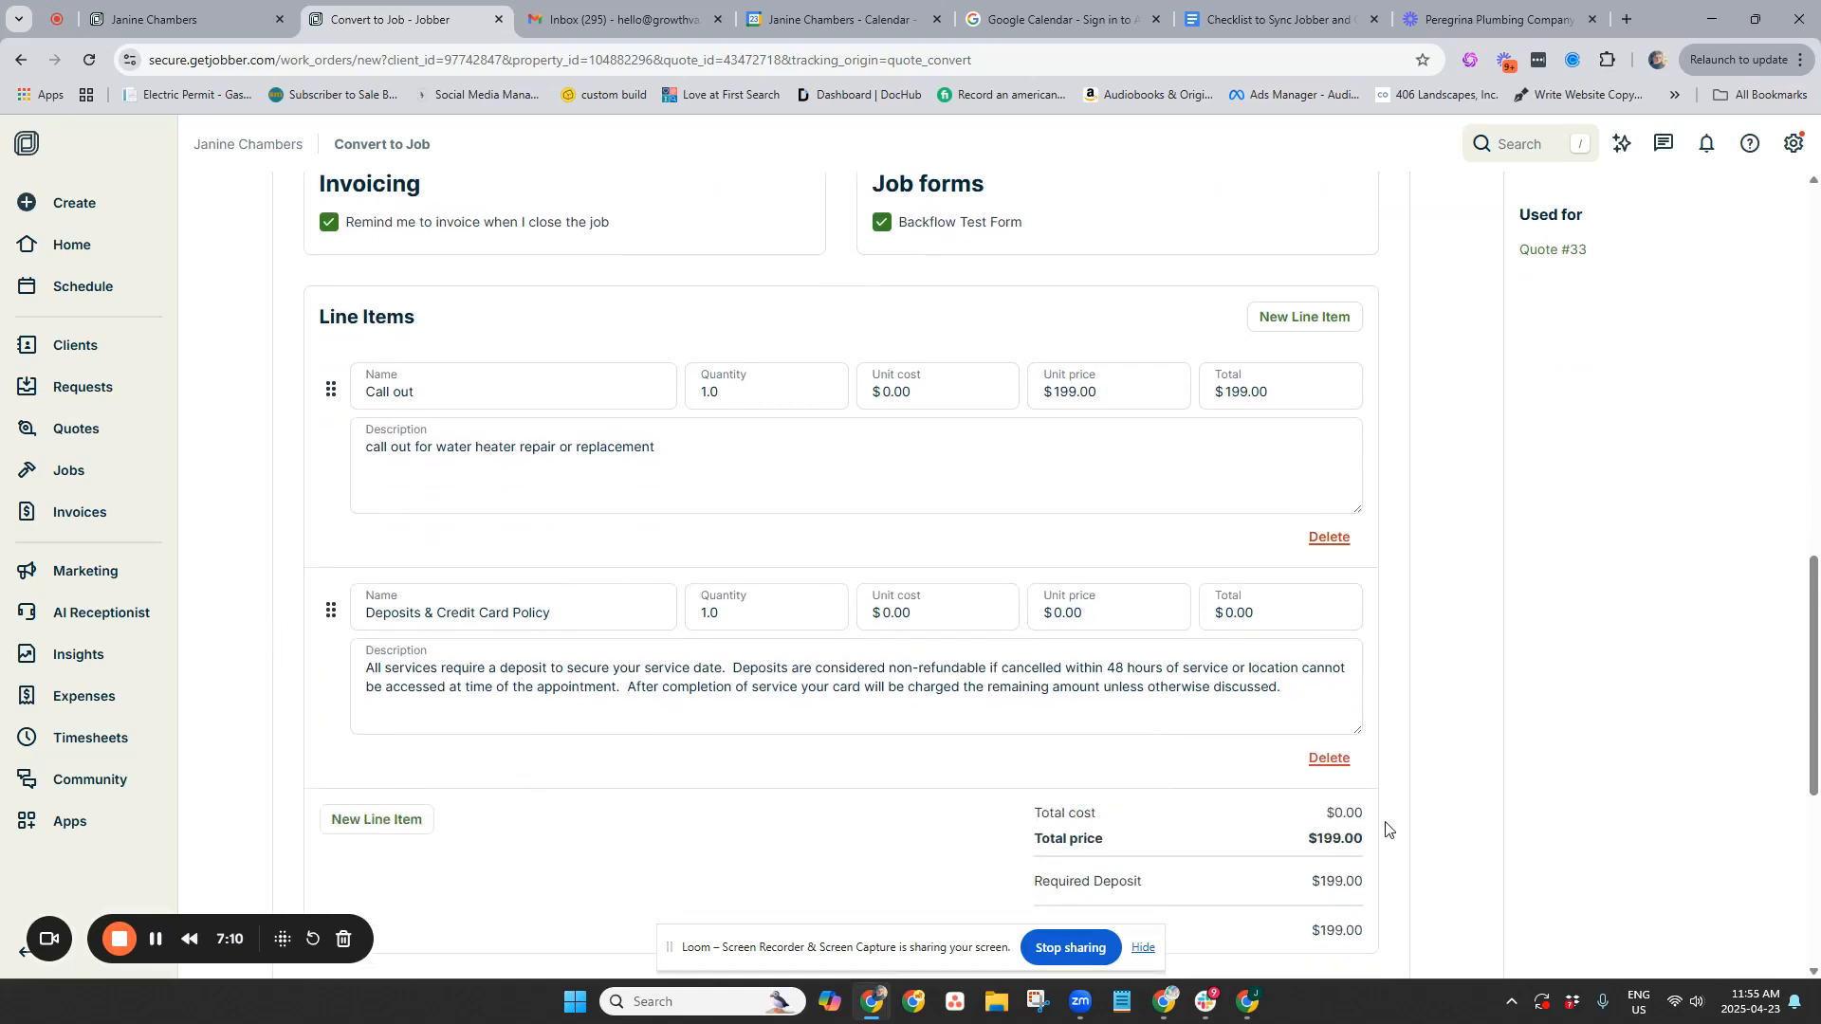
Replace the policy item with a $3,000 'new water' line item and save the job at $3,199
left_click(1339, 757)
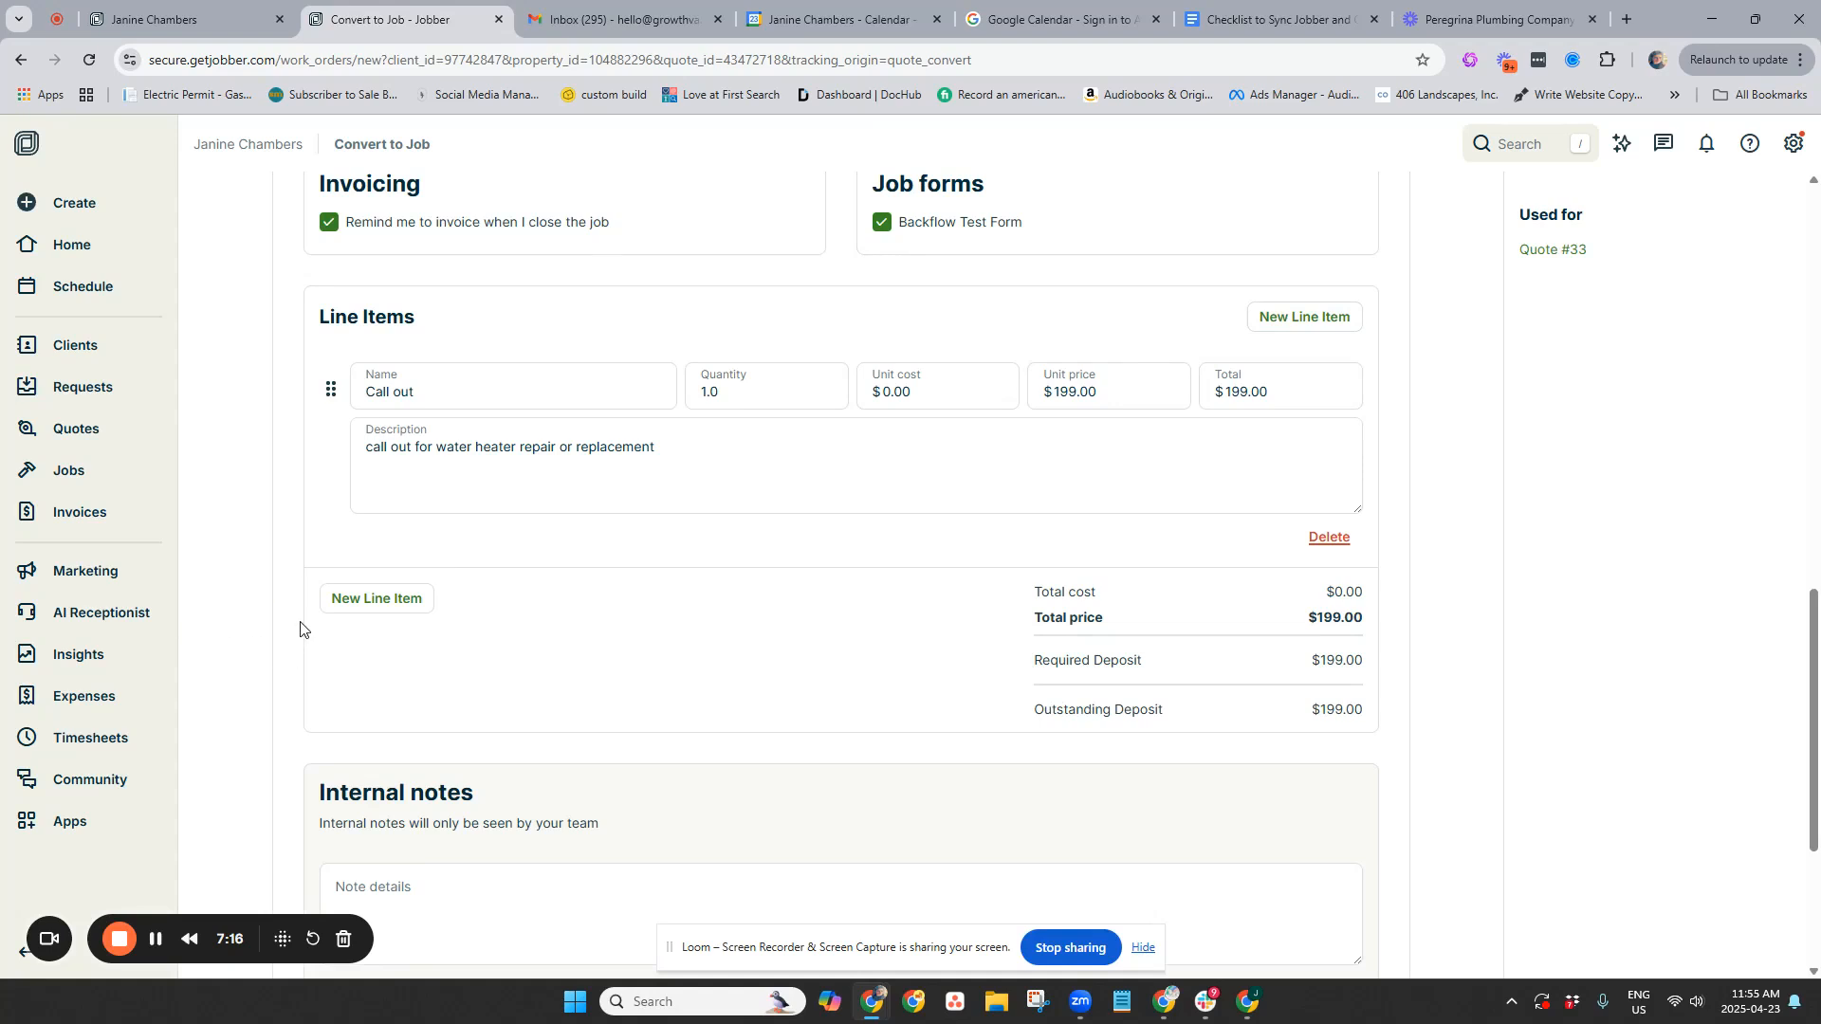
left_click(398, 600)
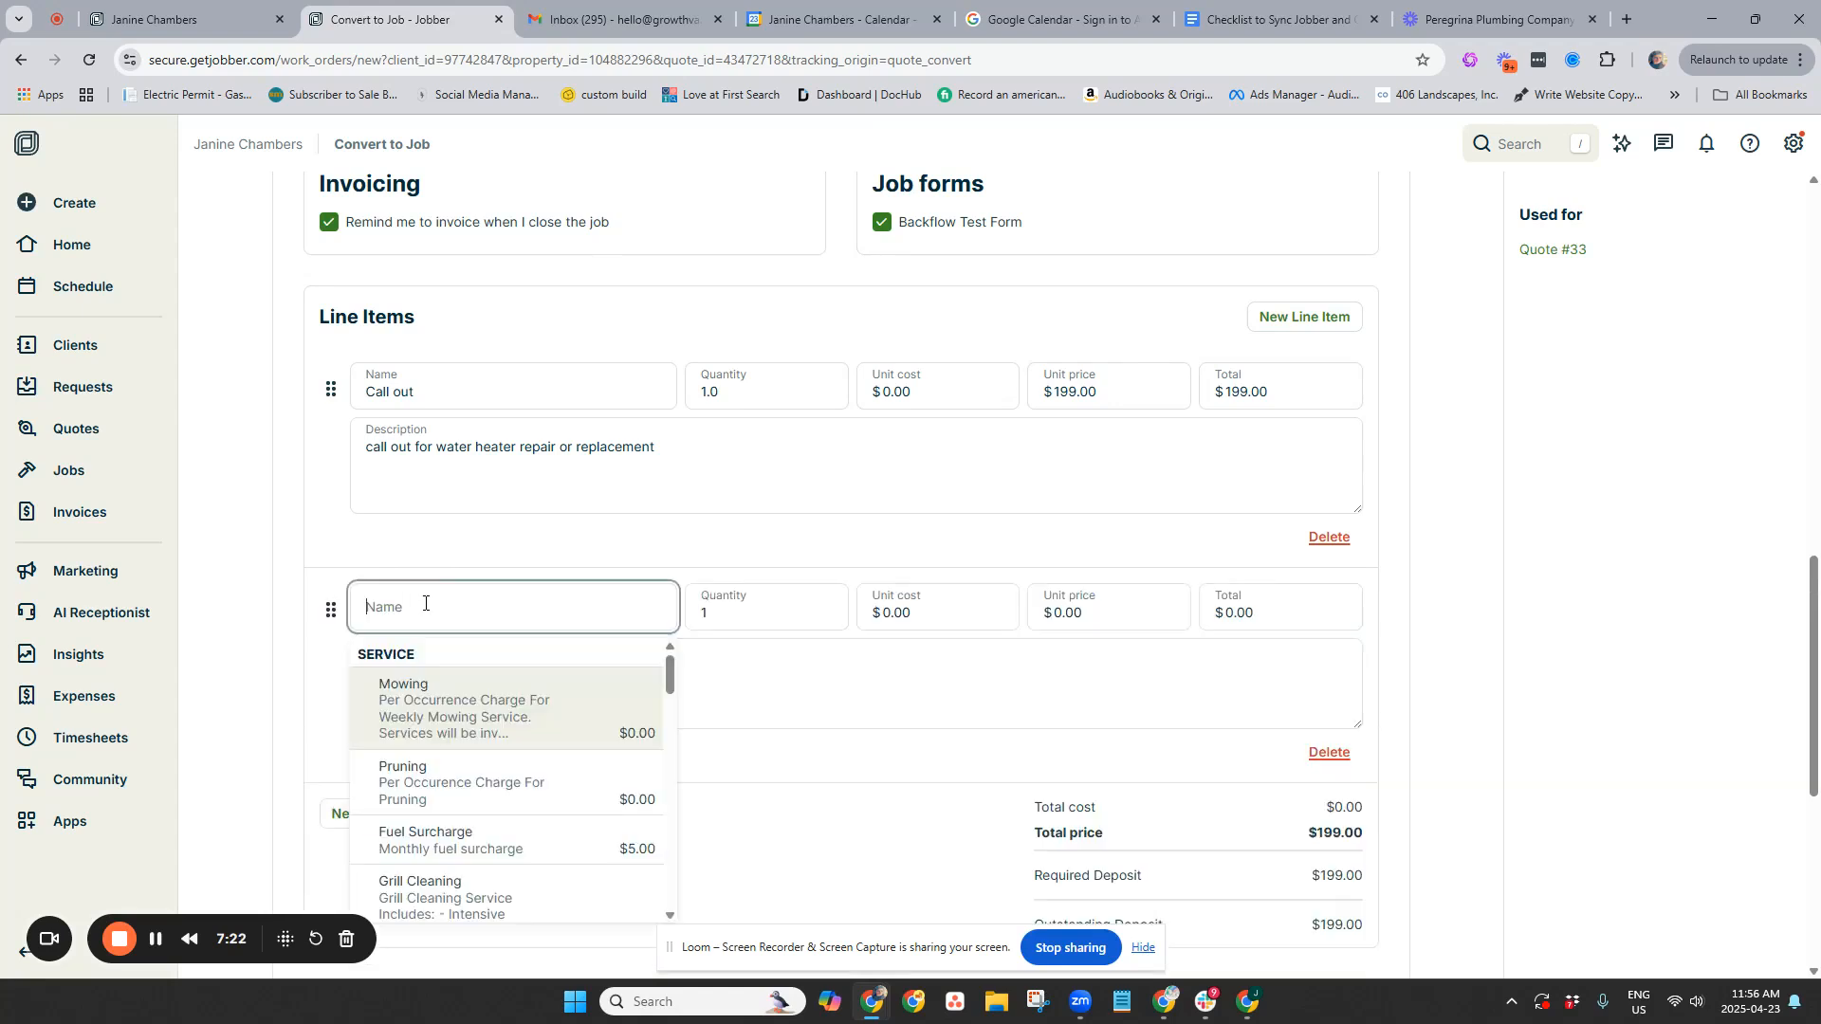
type("new water heater")
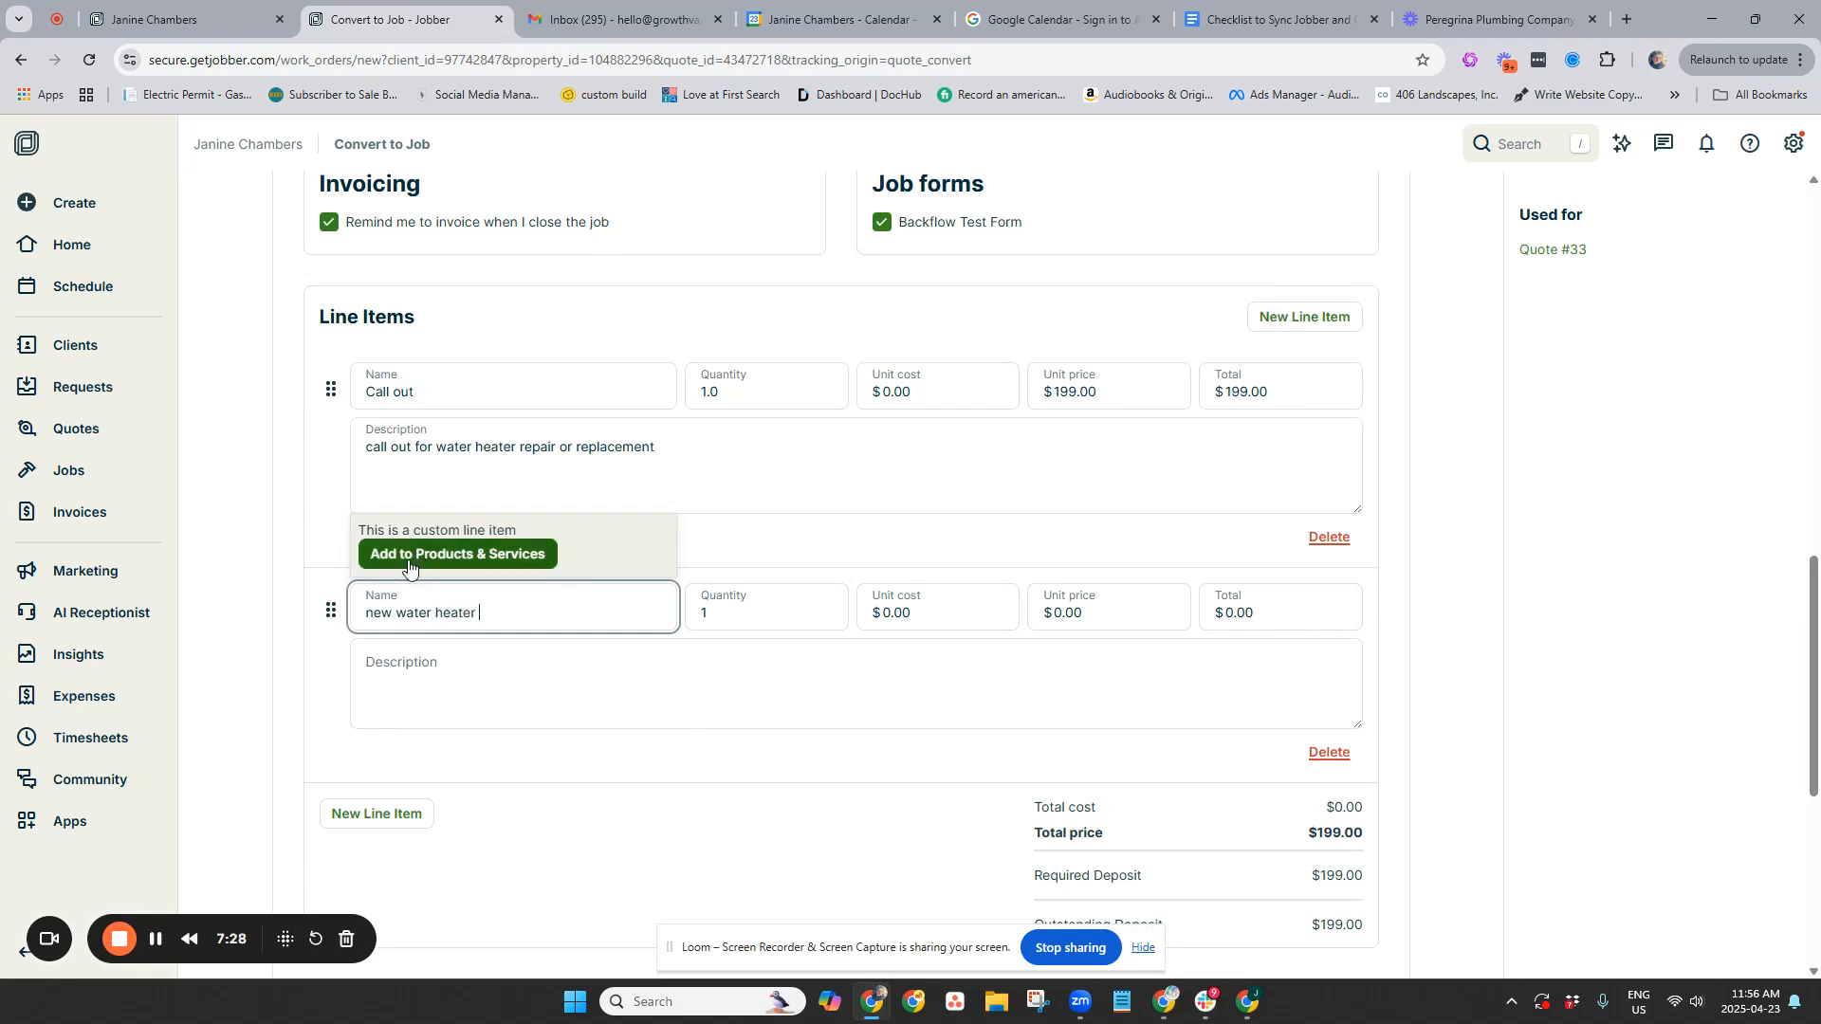
left_click(1260, 613)
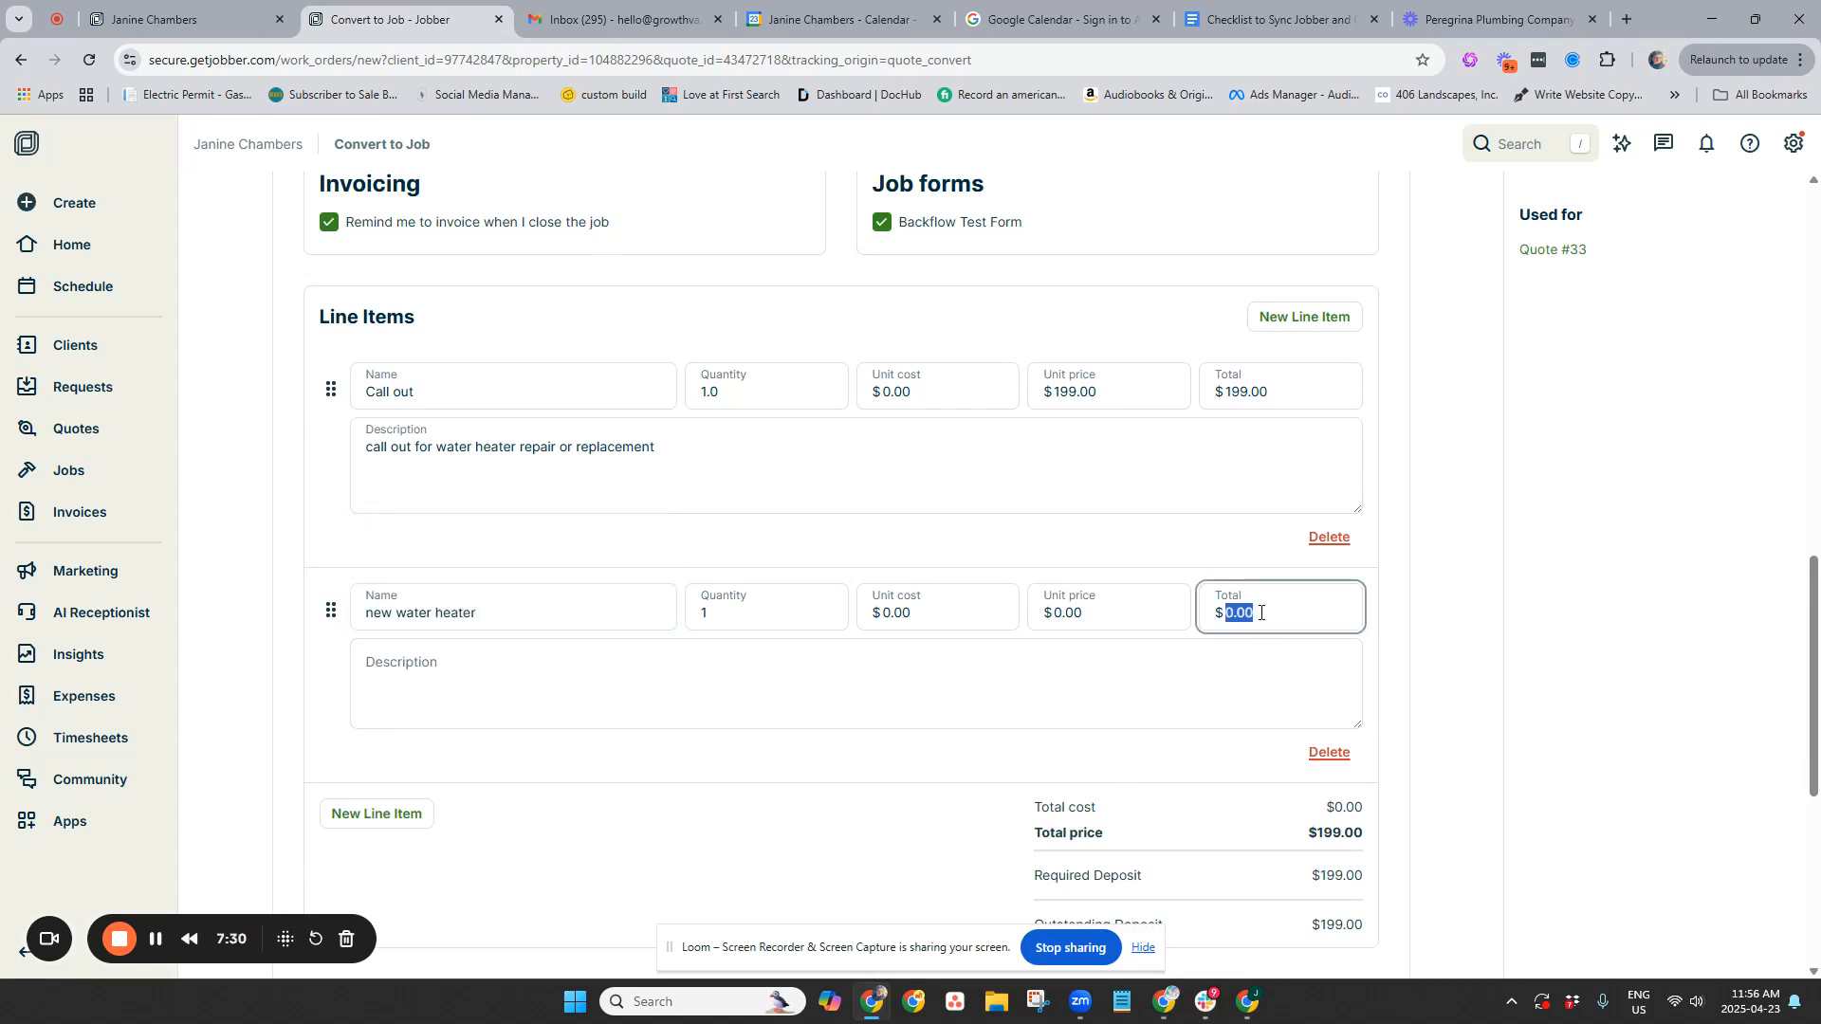
type("3000")
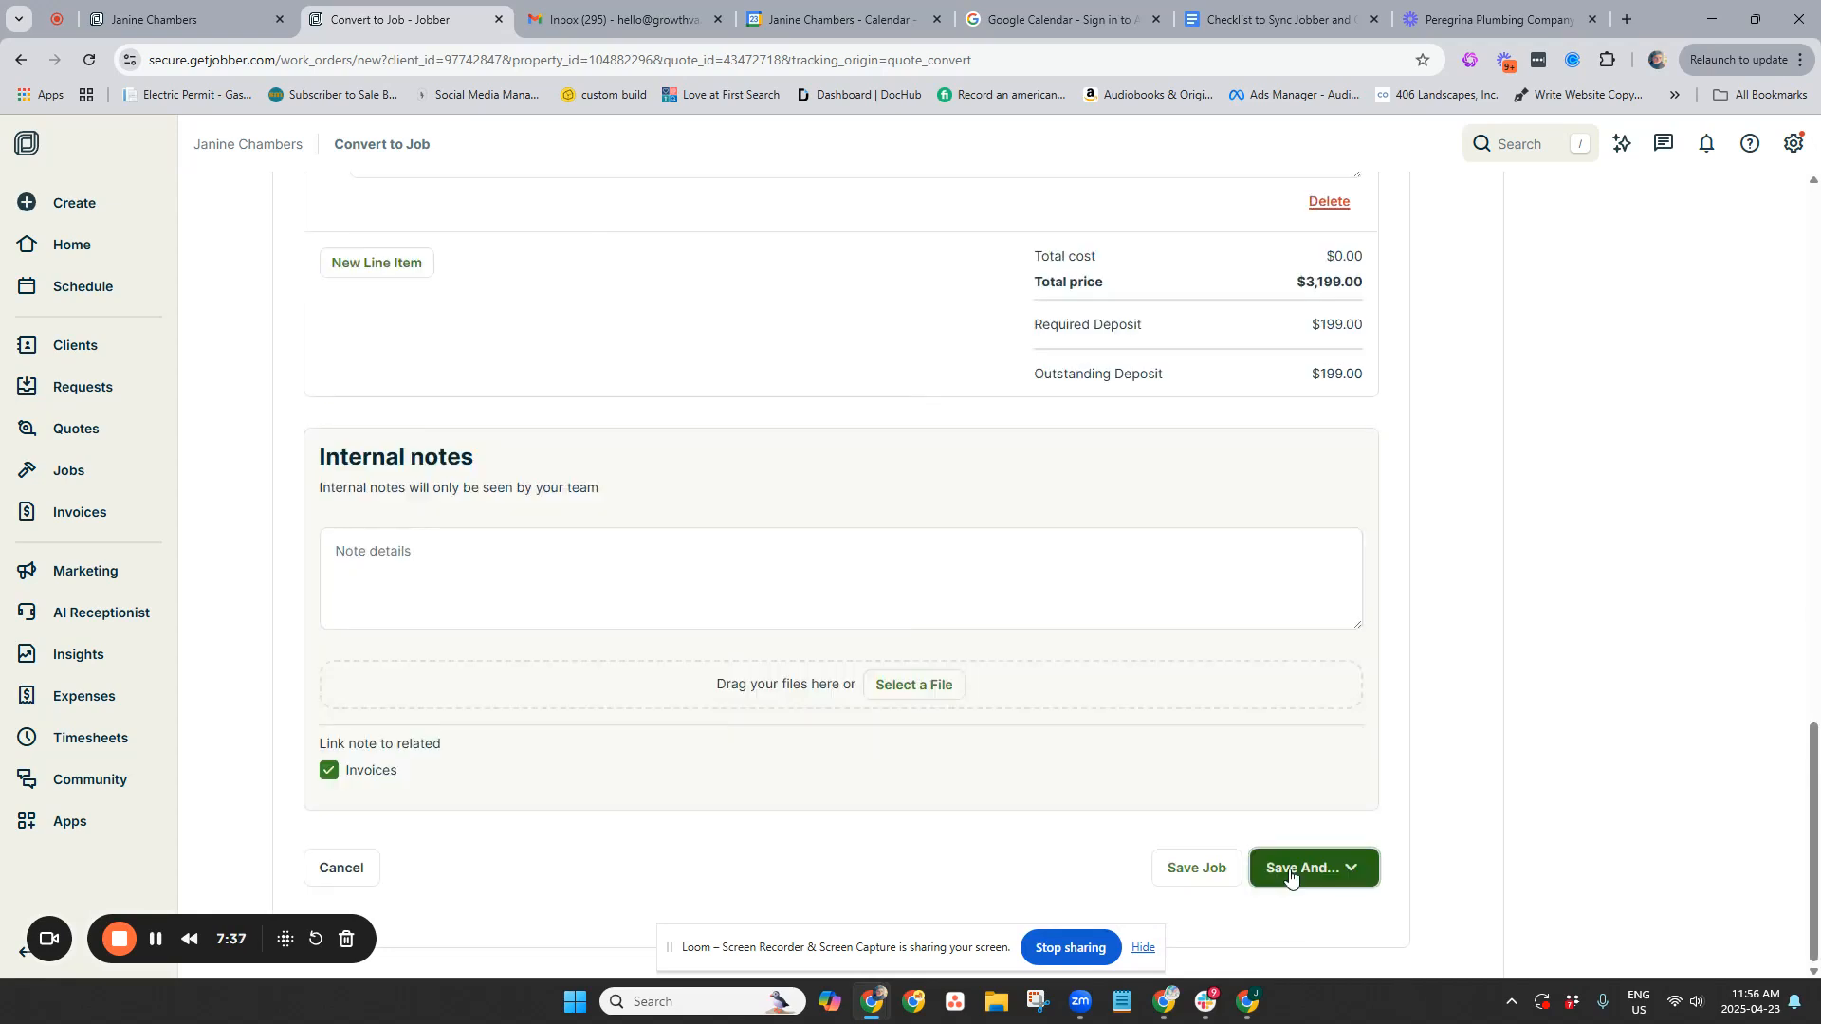
left_click(1290, 868)
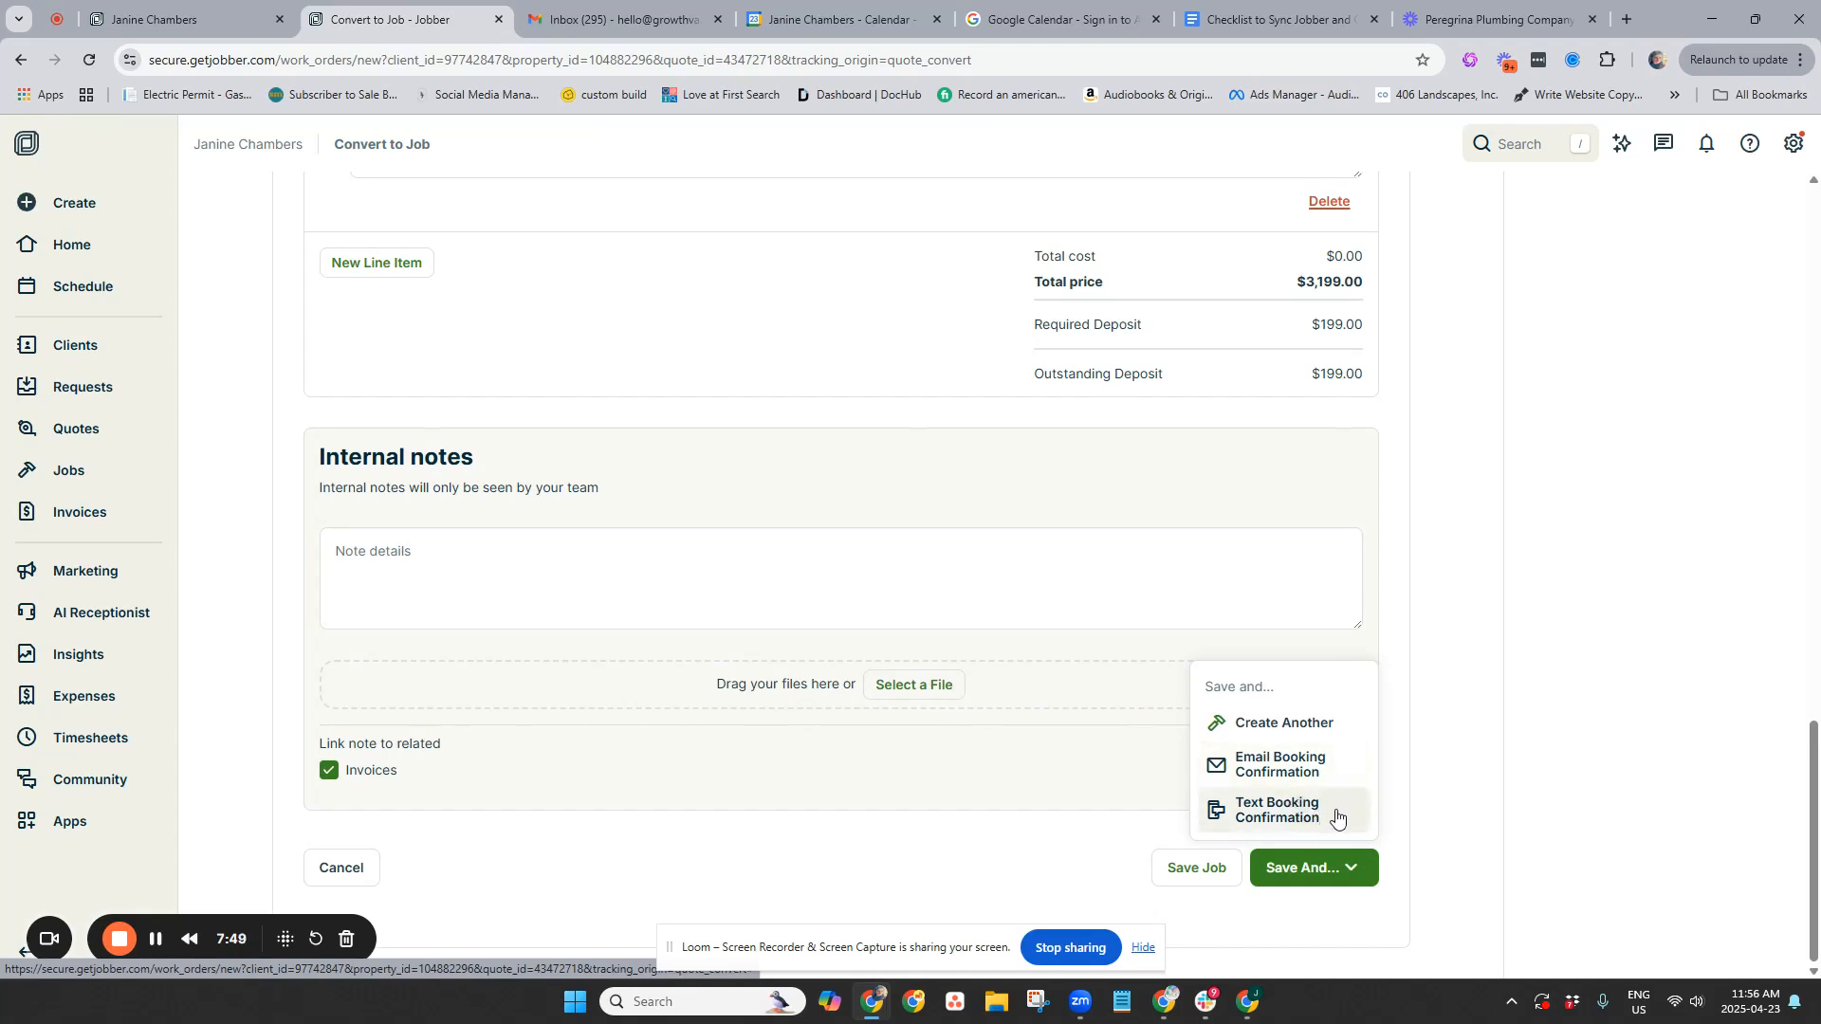
left_click(1218, 873)
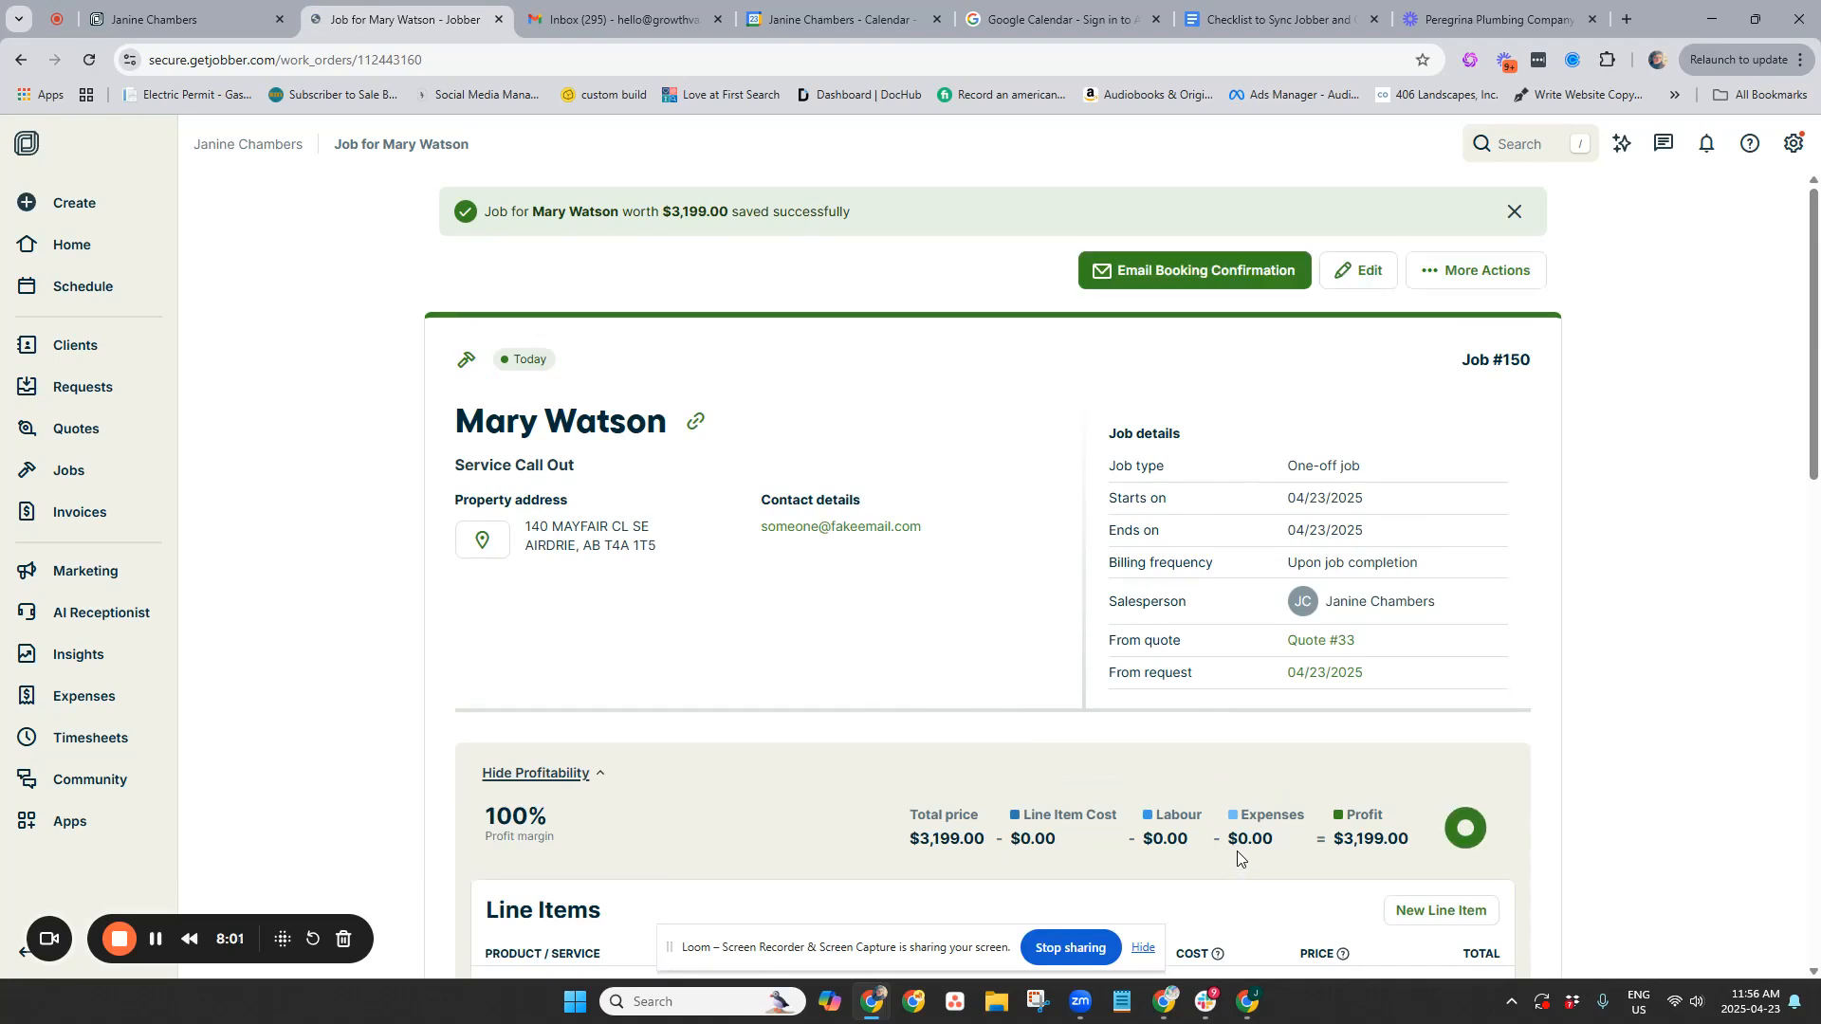
Rename the $3,000 New water heater line item to Repairs
scroll(1237, 858, "down", 9)
scroll(1240, 862, "up", 4)
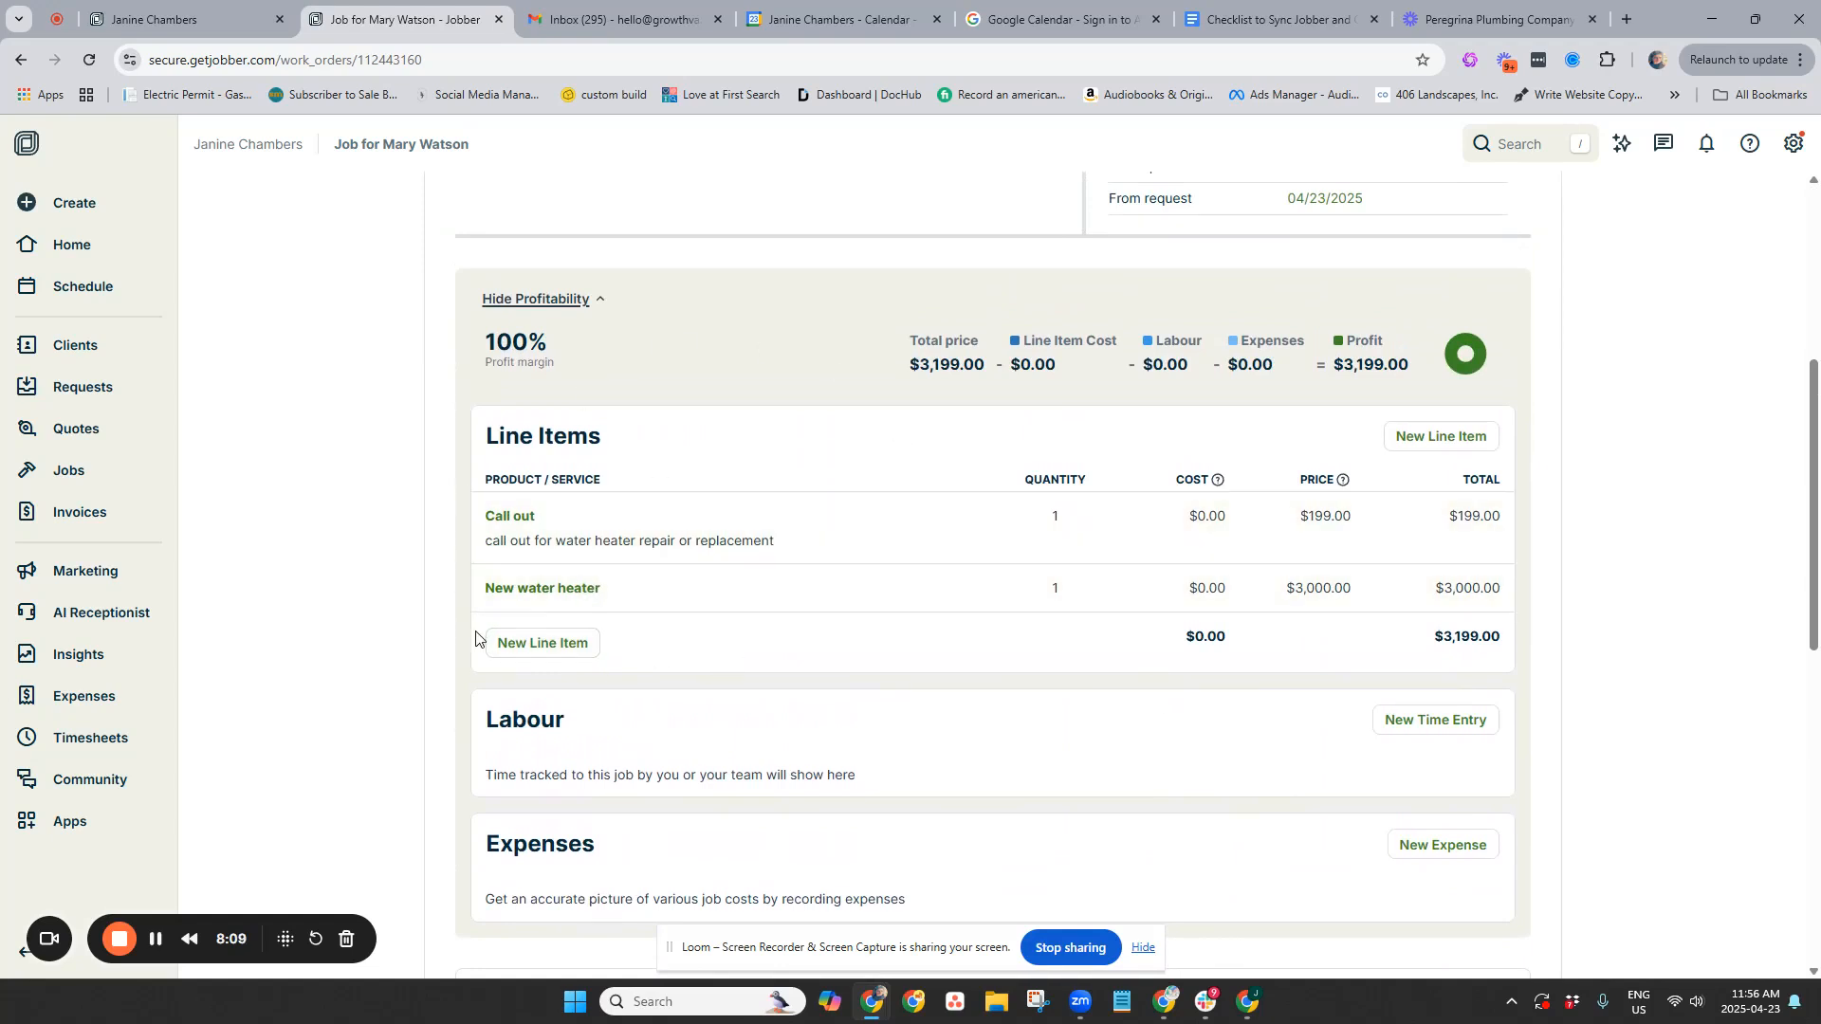
left_click(519, 591)
left_click_drag(742, 622, 266, 596)
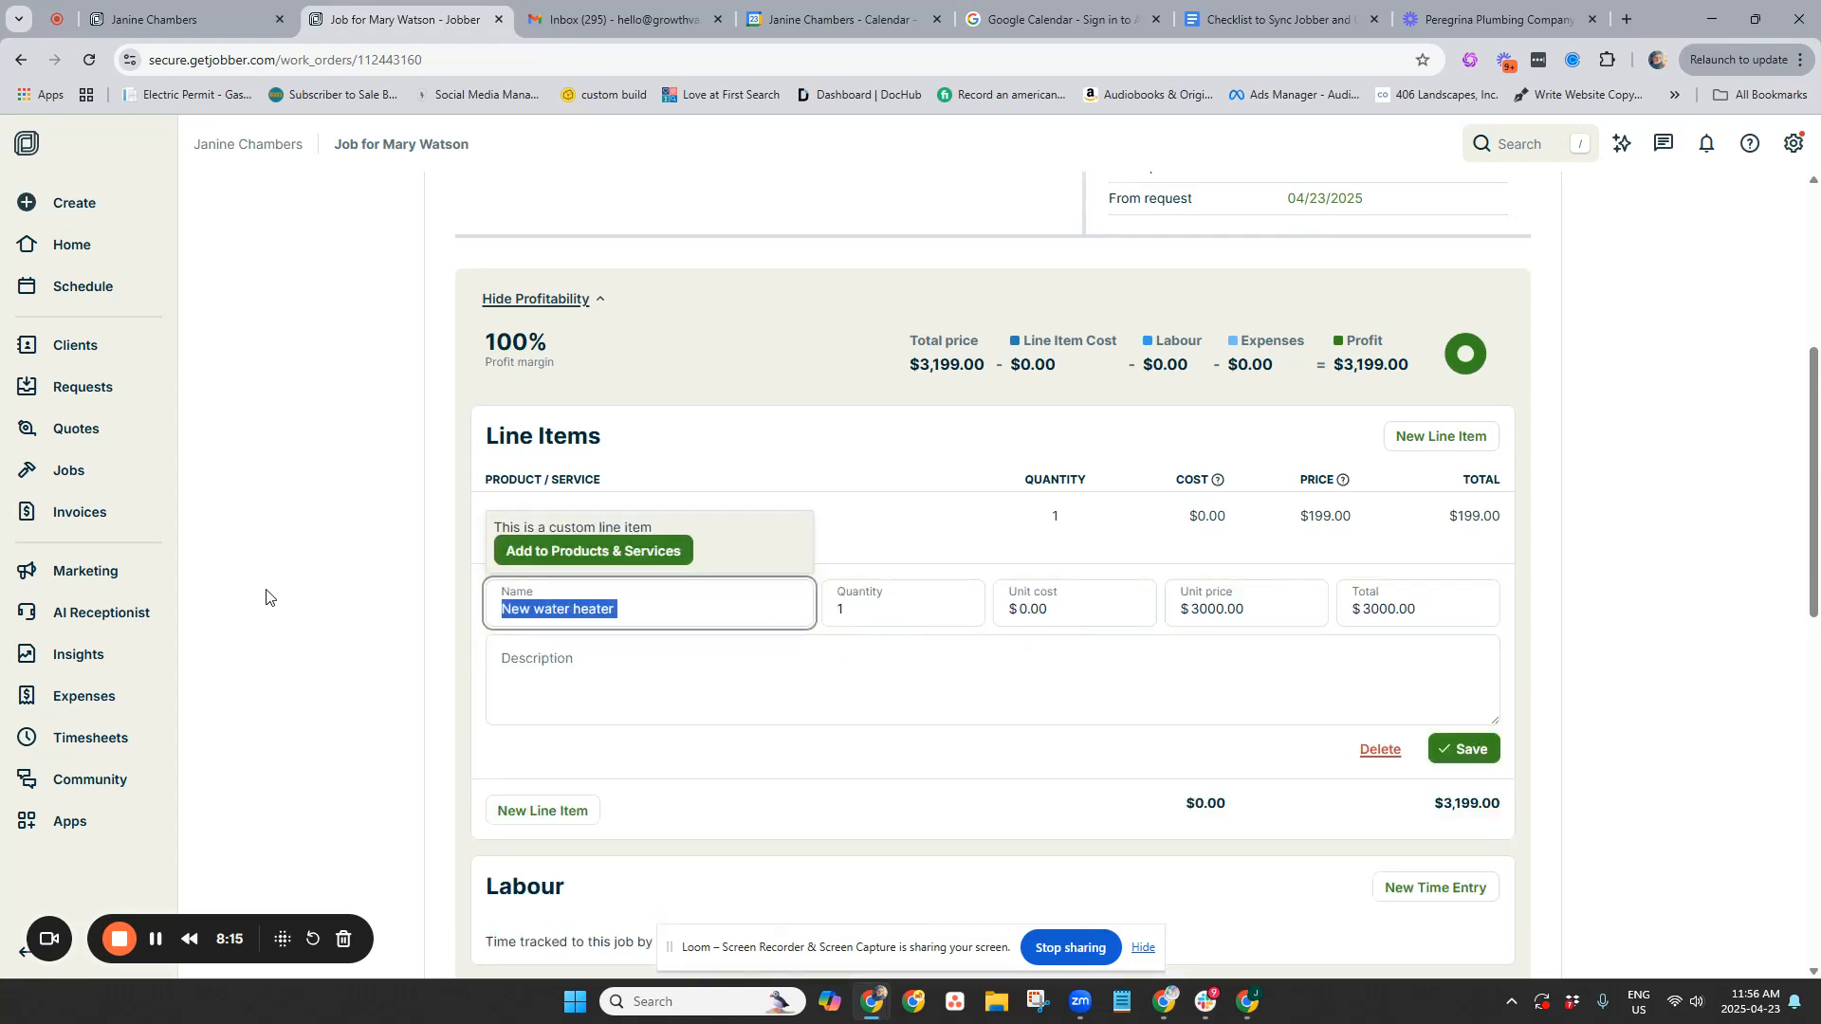
type("Repairs")
left_click(267, 595)
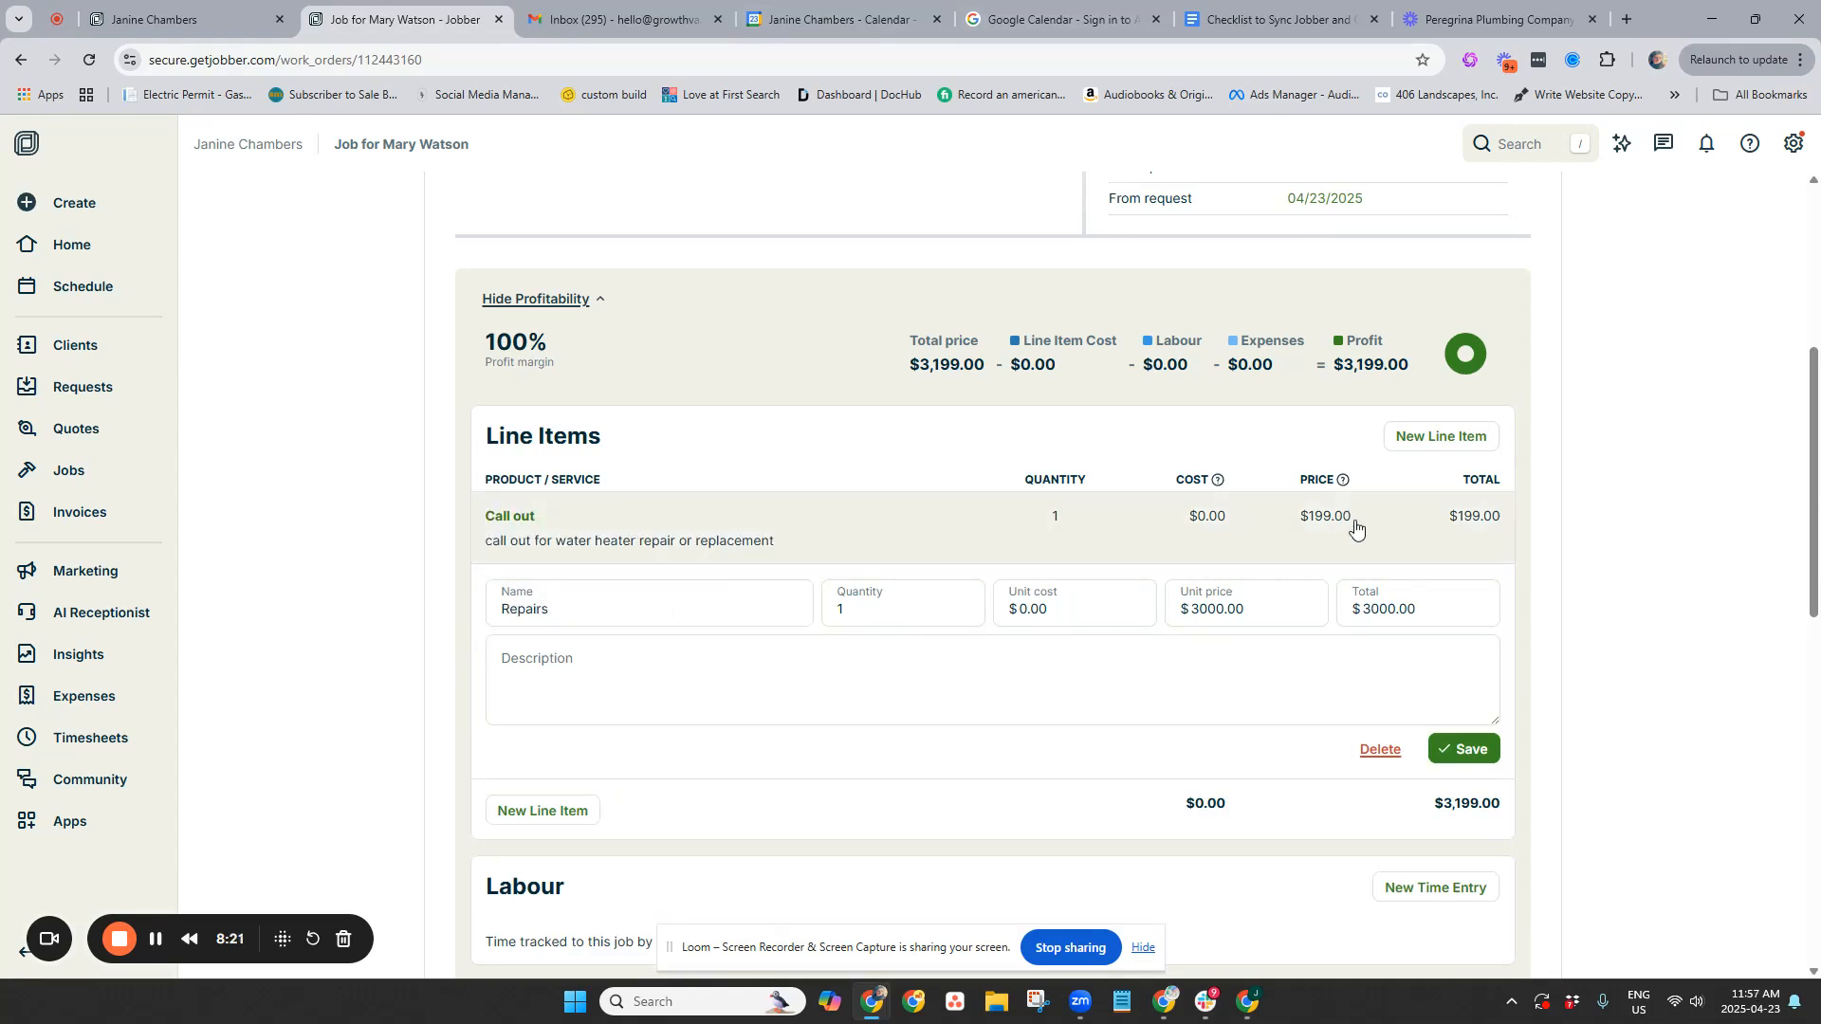
Set the Repairs line's unit price to $85 and save the line item
left_click(1250, 610)
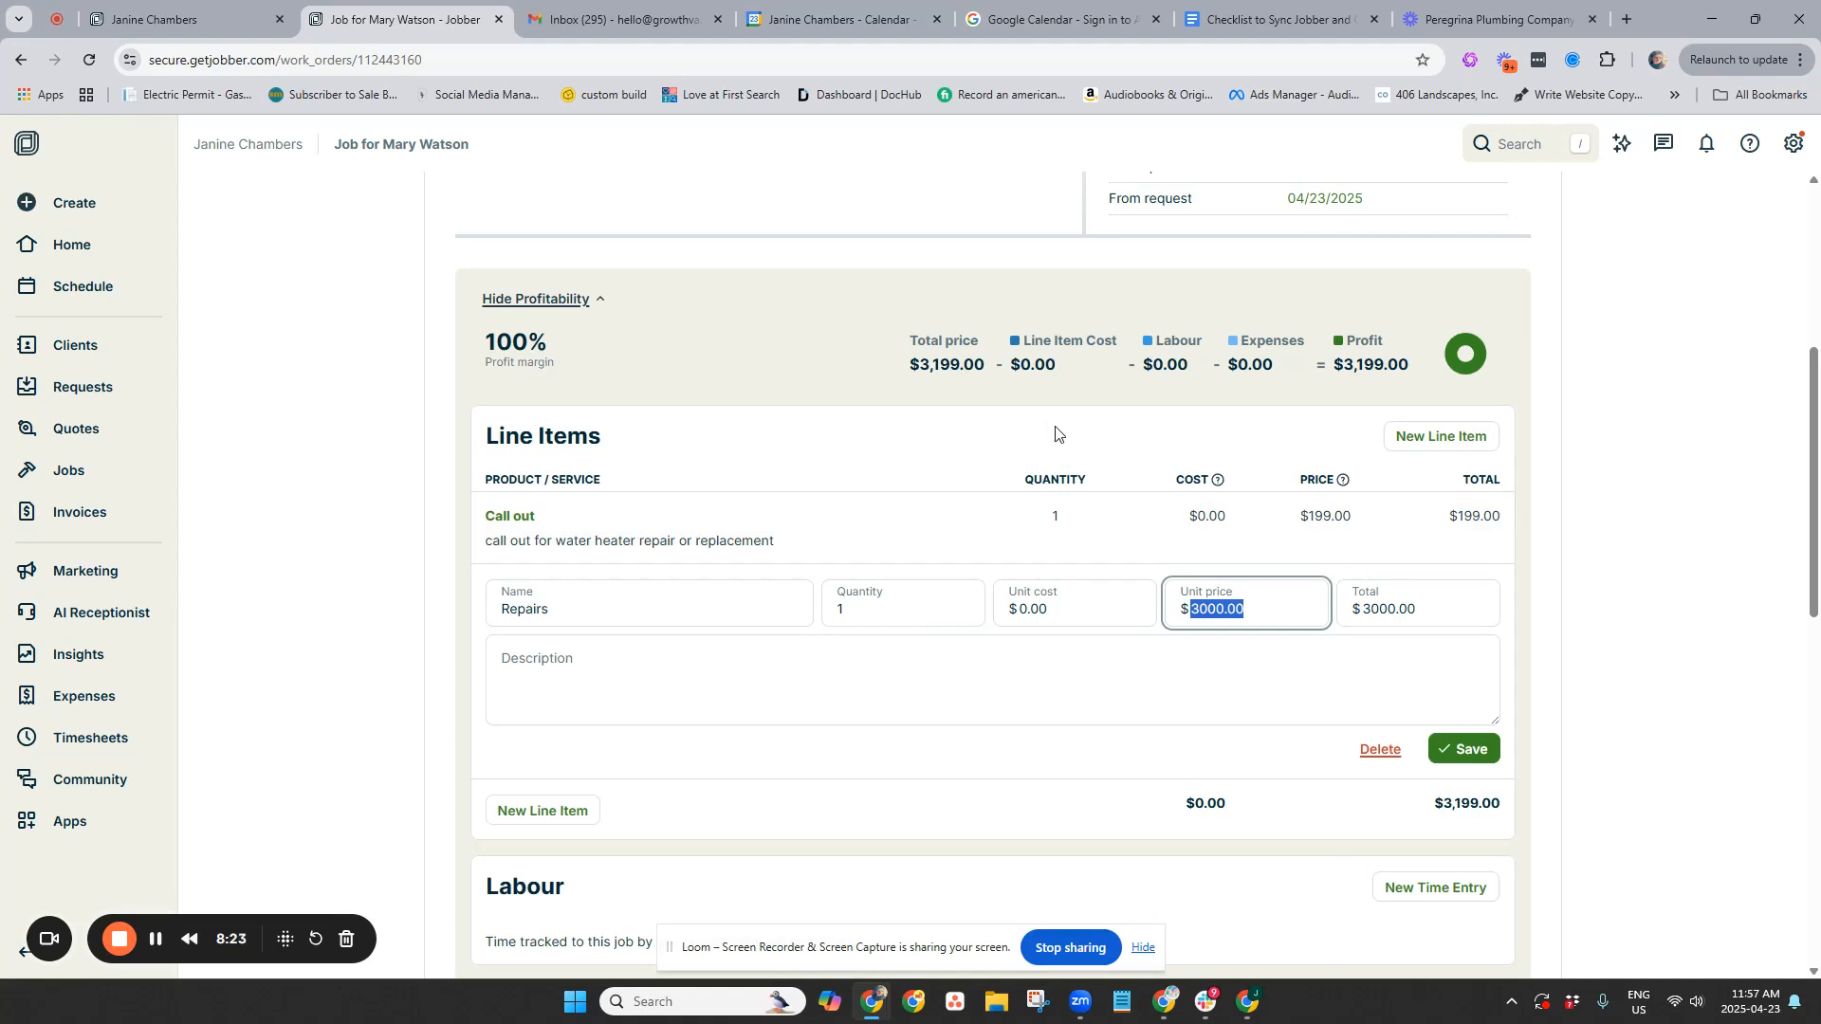
left_click(1050, 606)
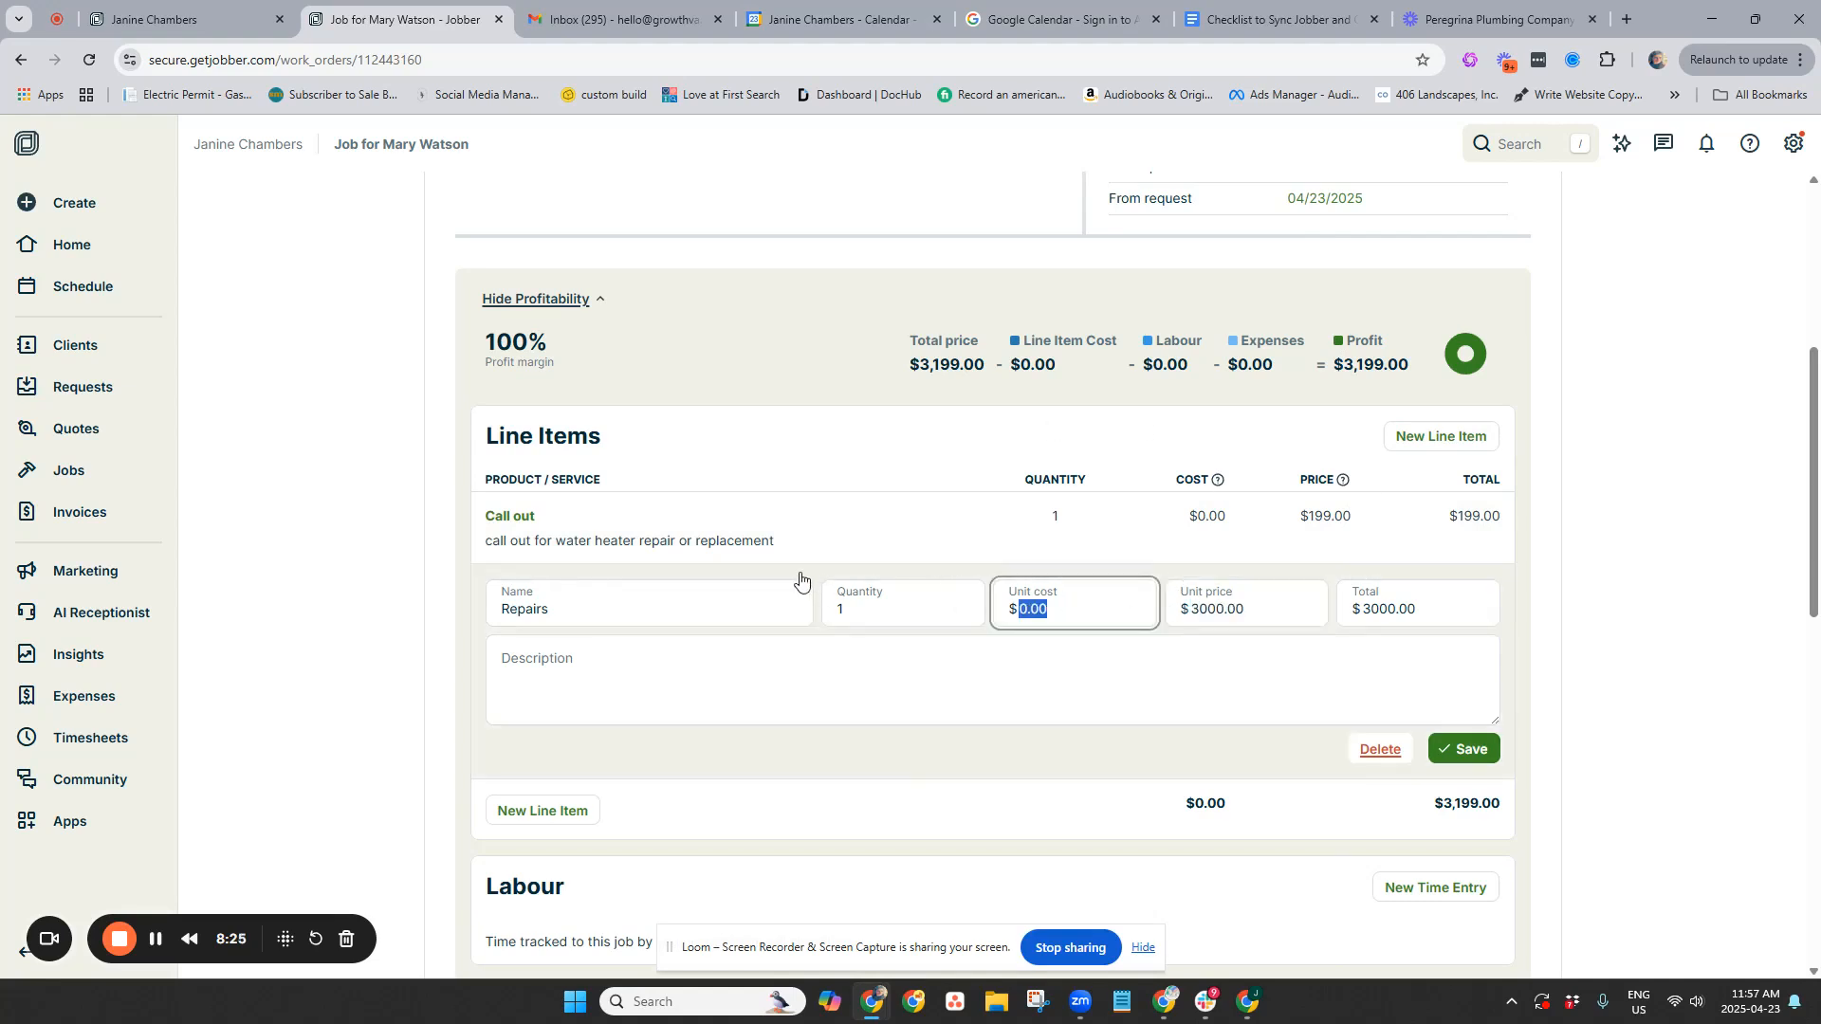
left_click_drag(1262, 613, 1183, 612)
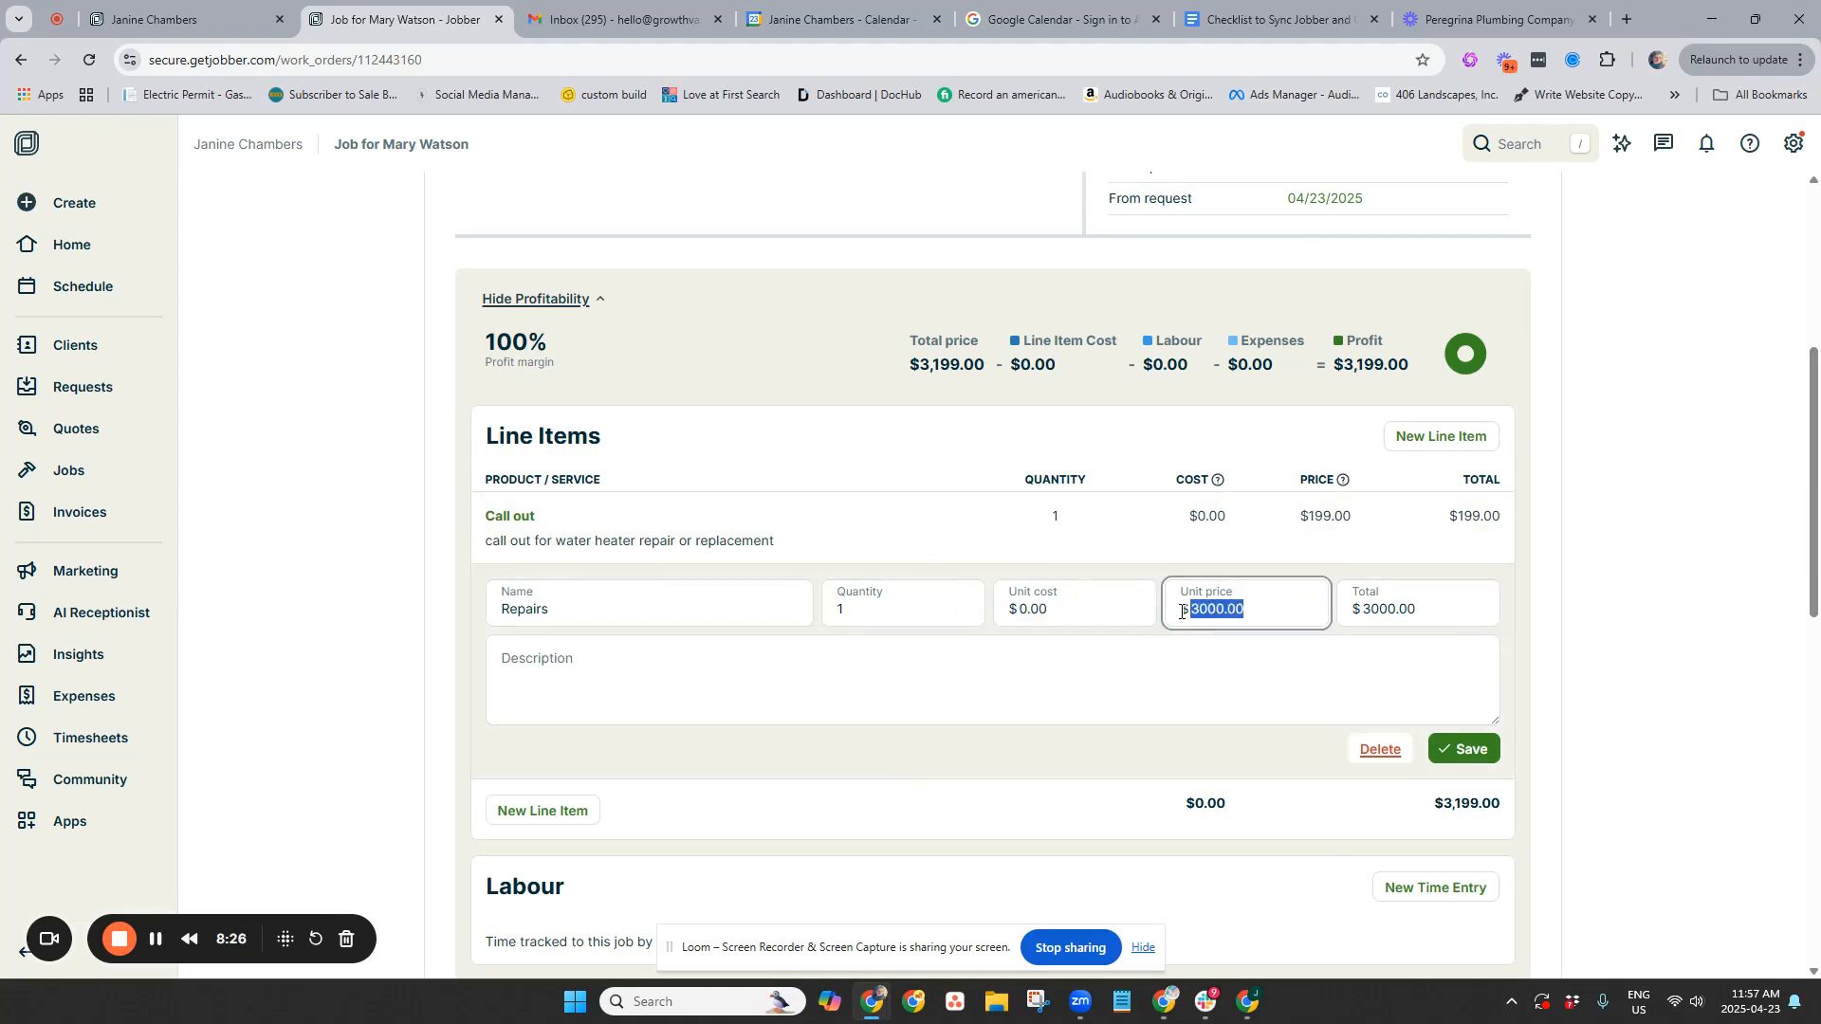
type("85")
key("Tab")
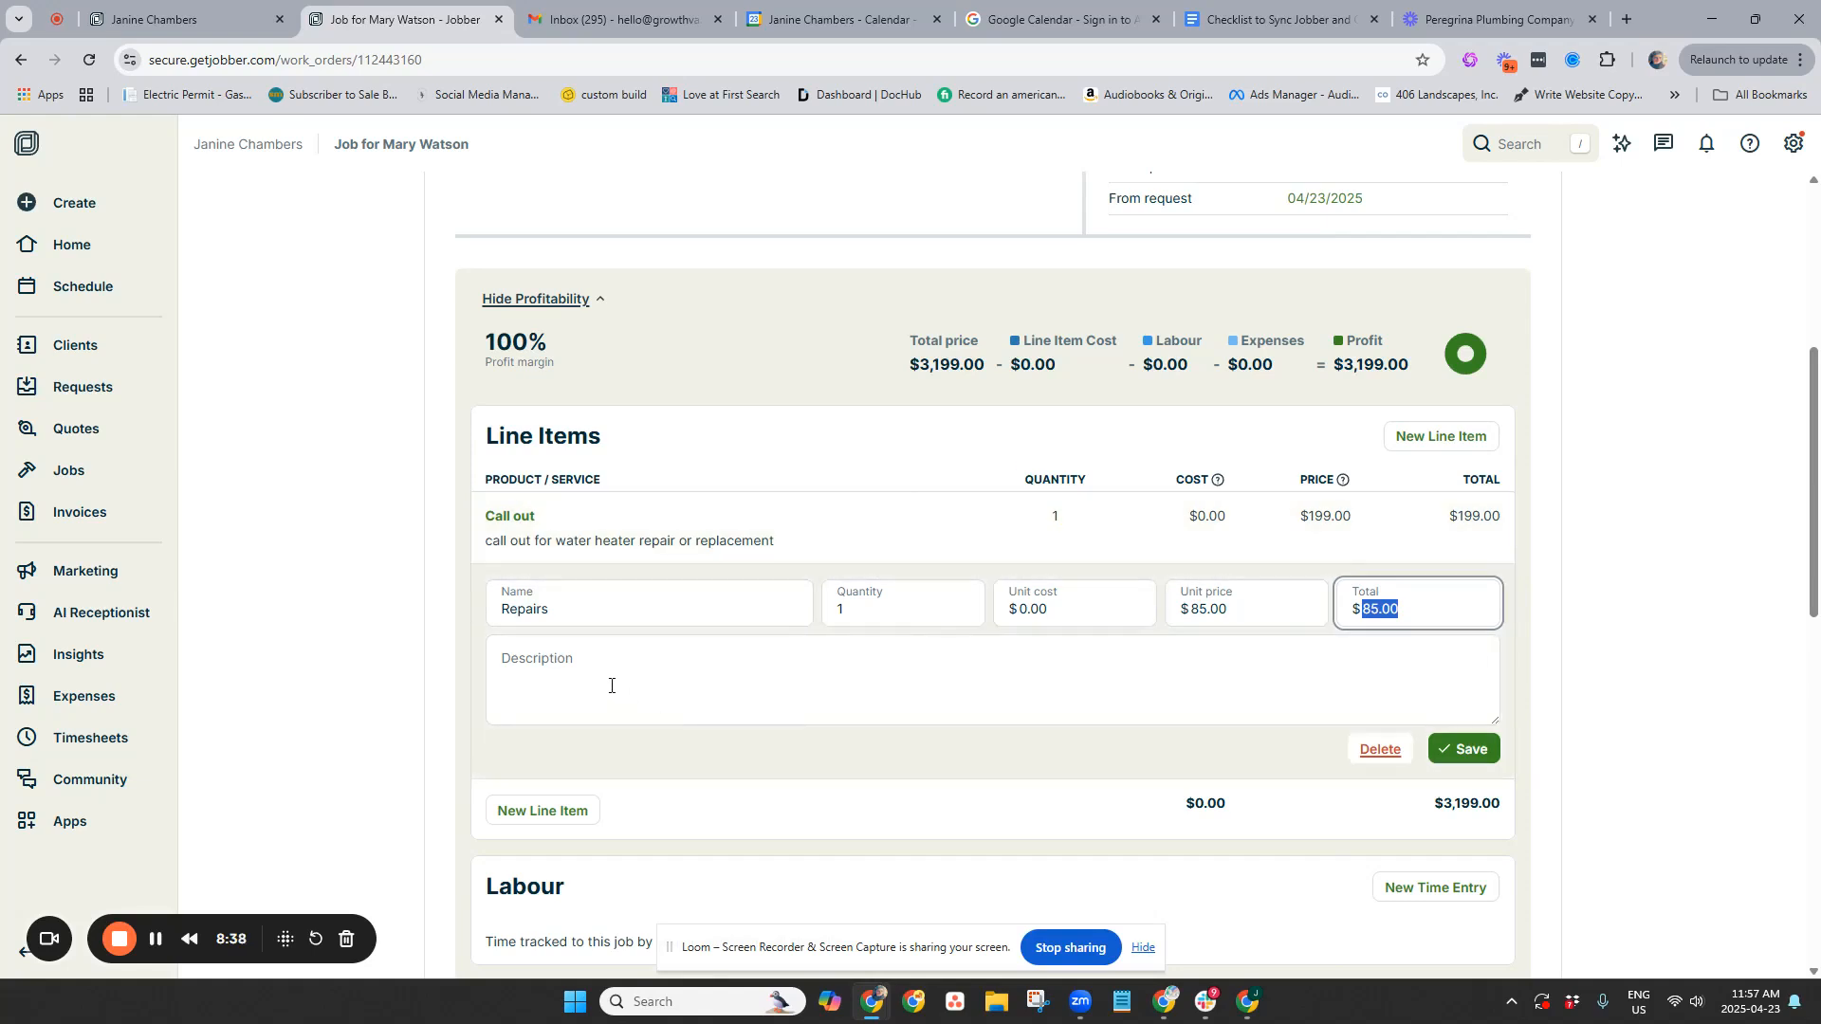
left_click(956, 699)
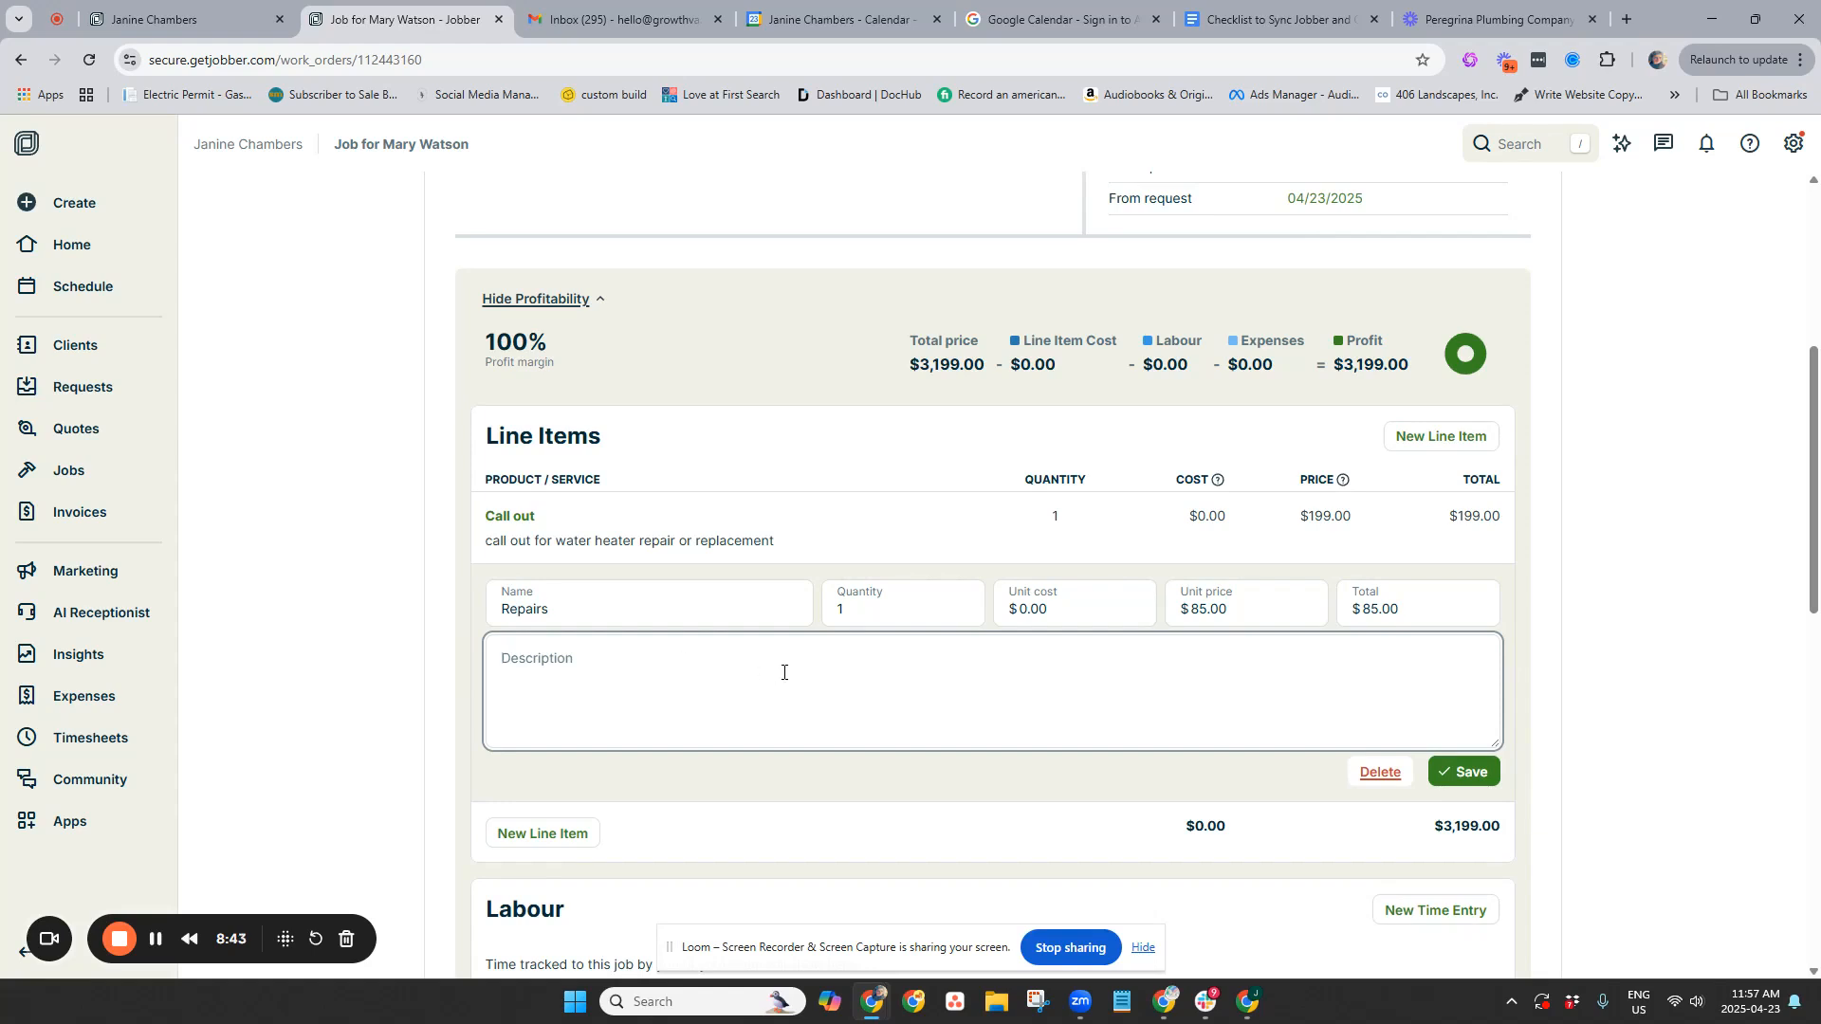
left_click(1451, 772)
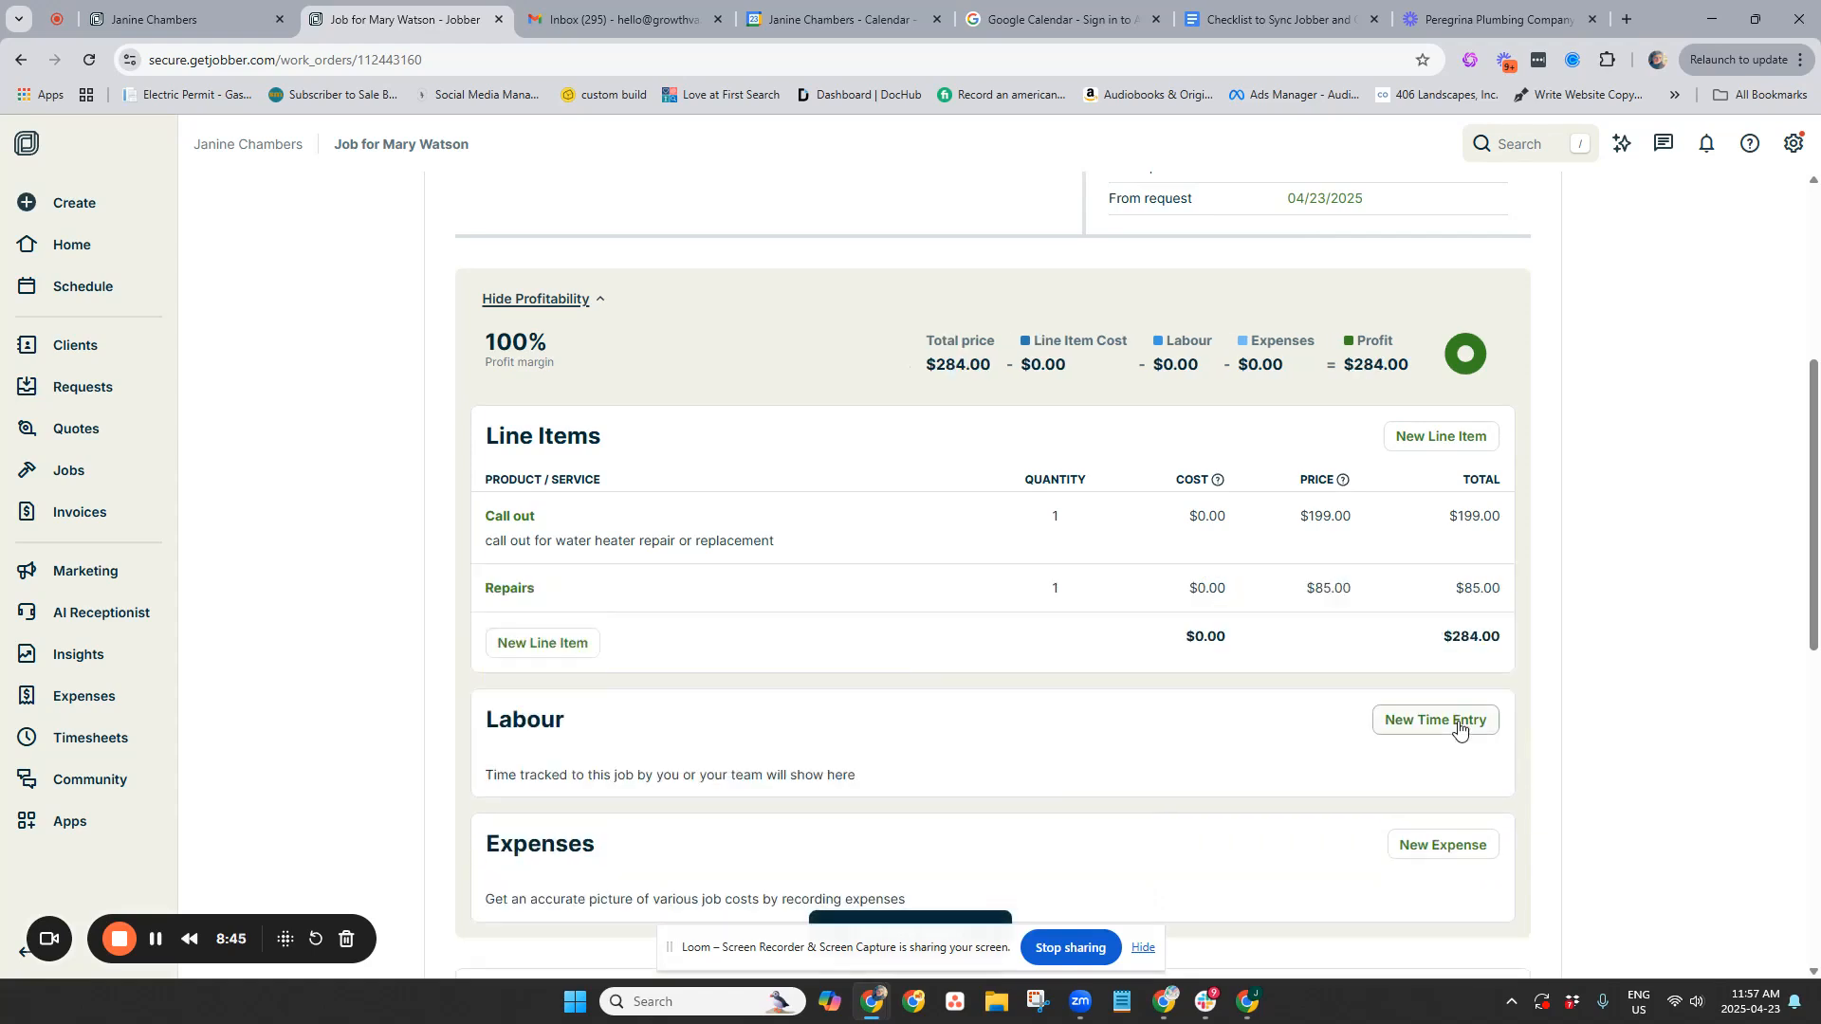
Add a new Materials line item with a $225 total and save it
left_click(517, 643)
type("Materia")
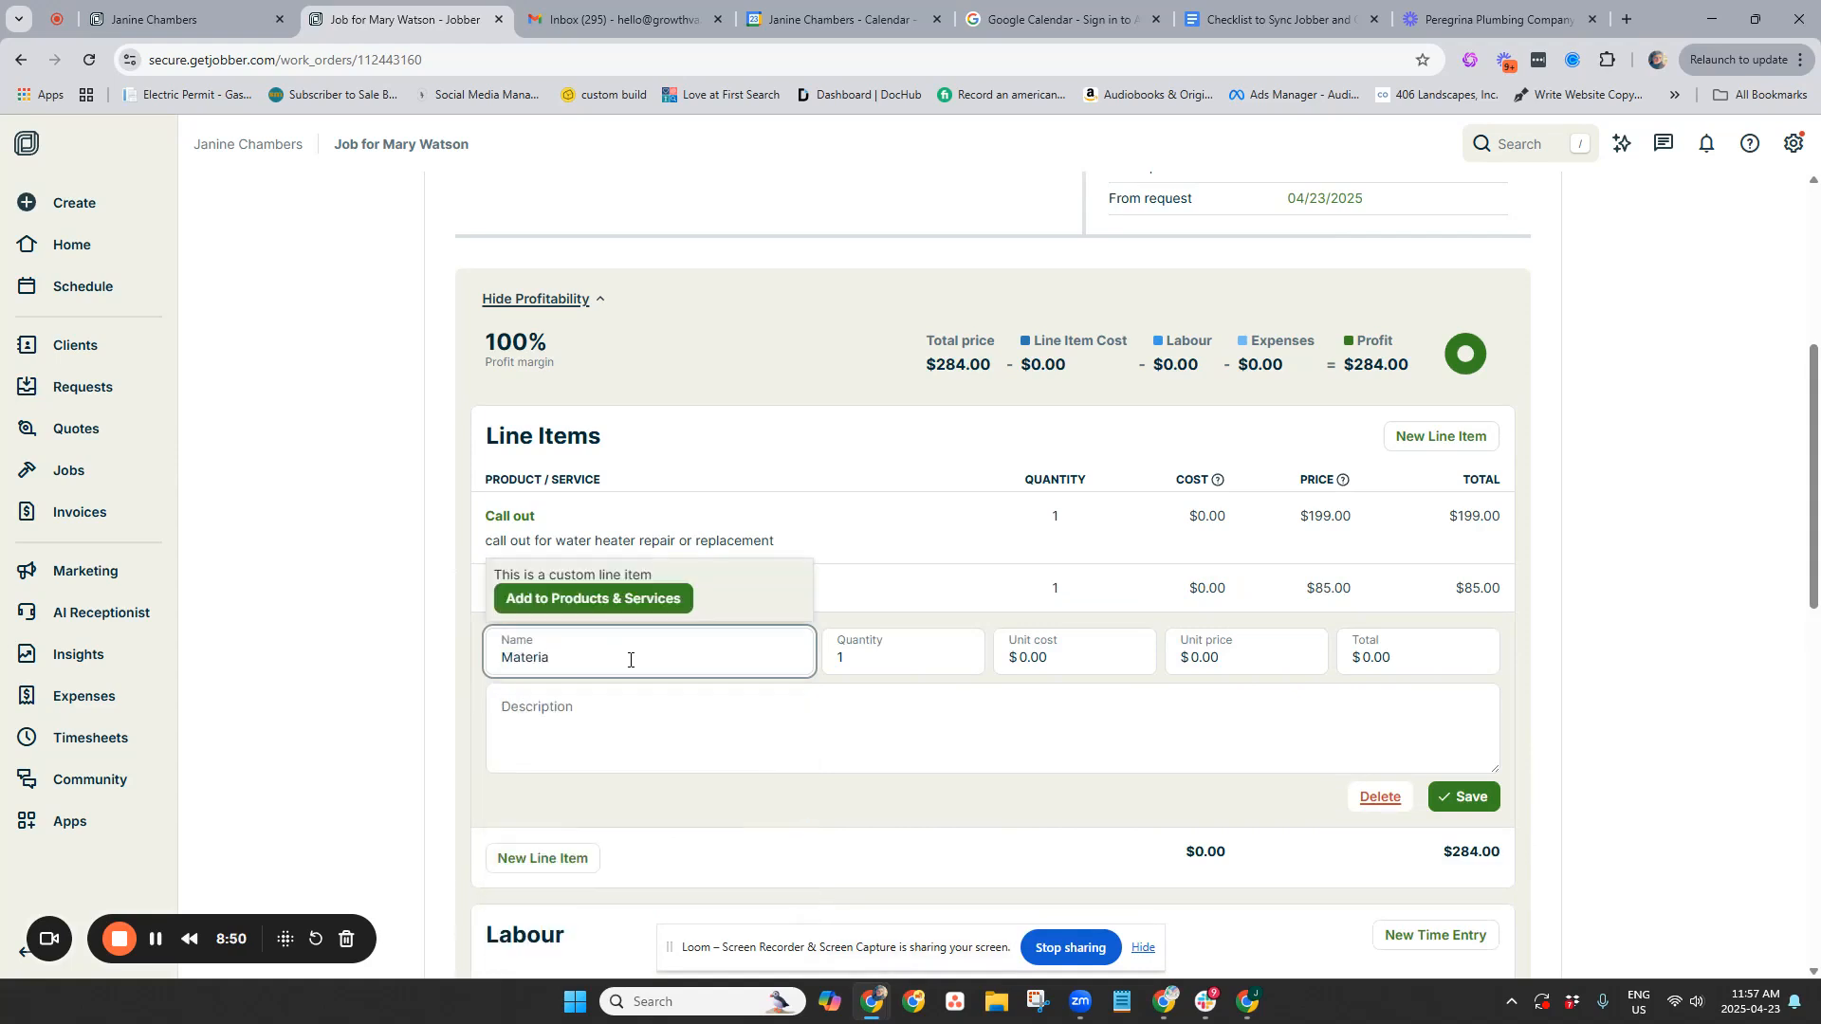
type("s")
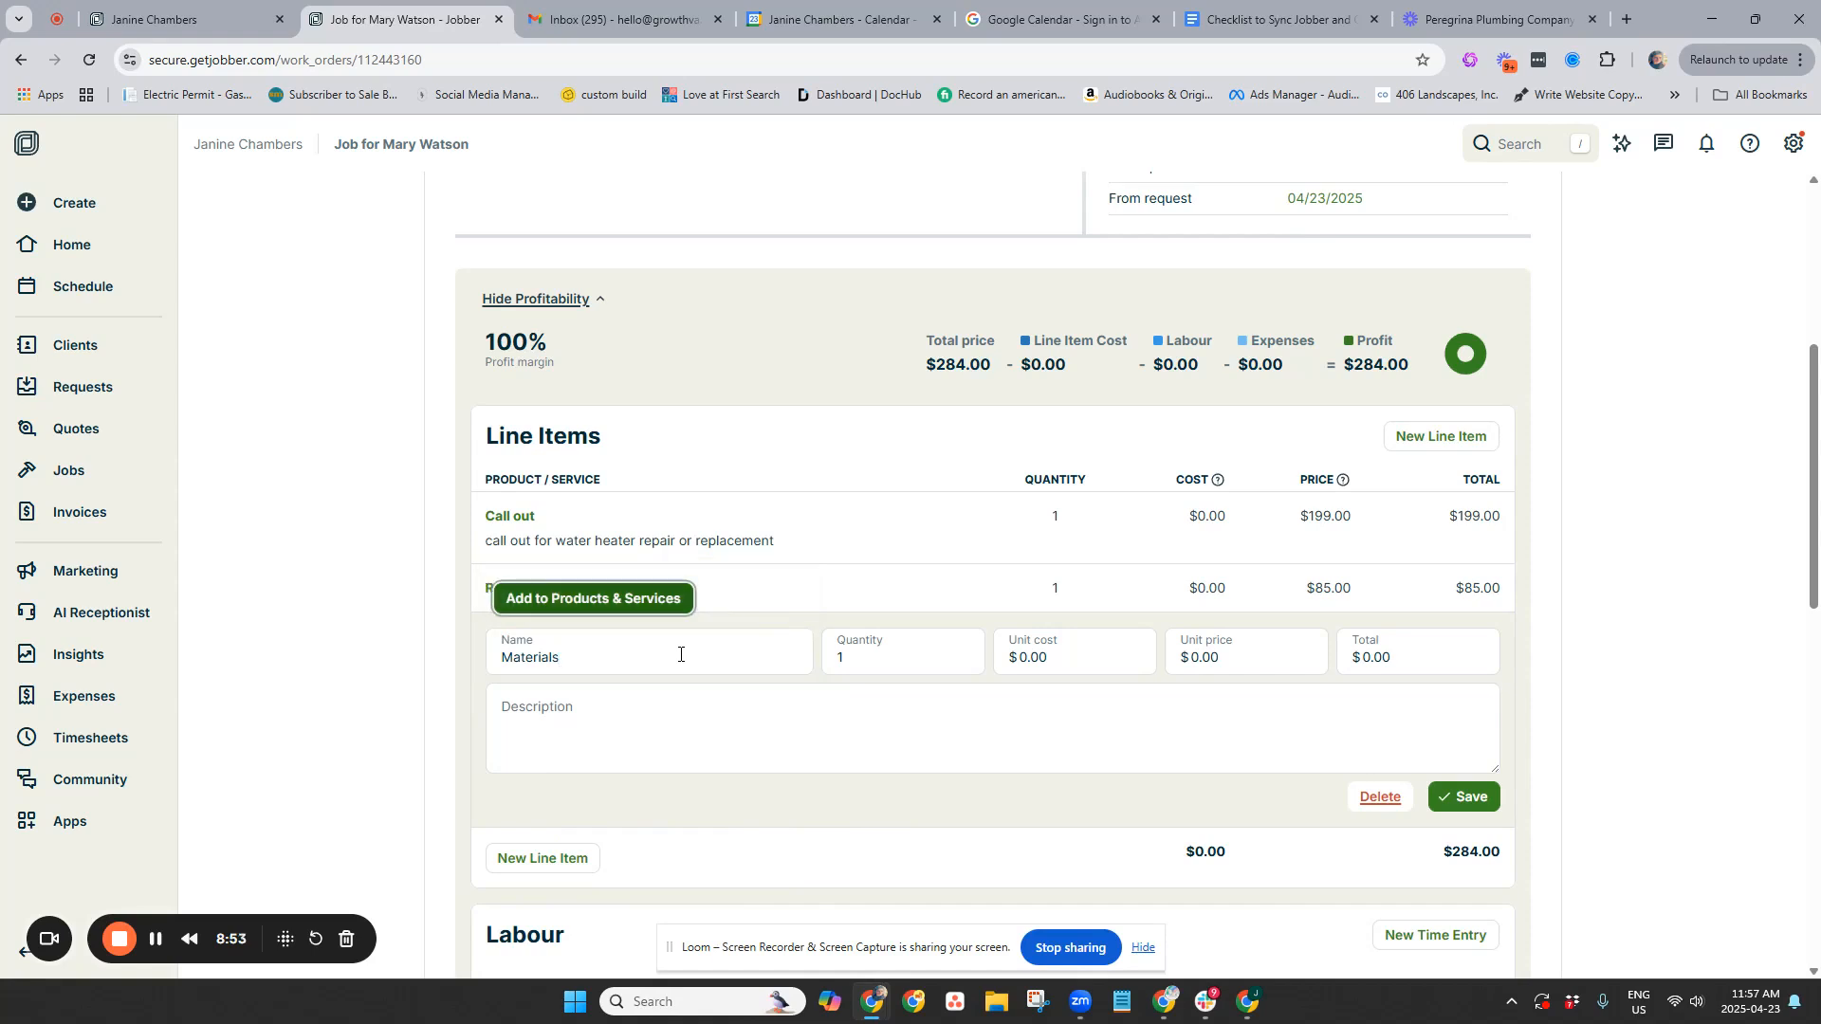
left_click(1415, 657)
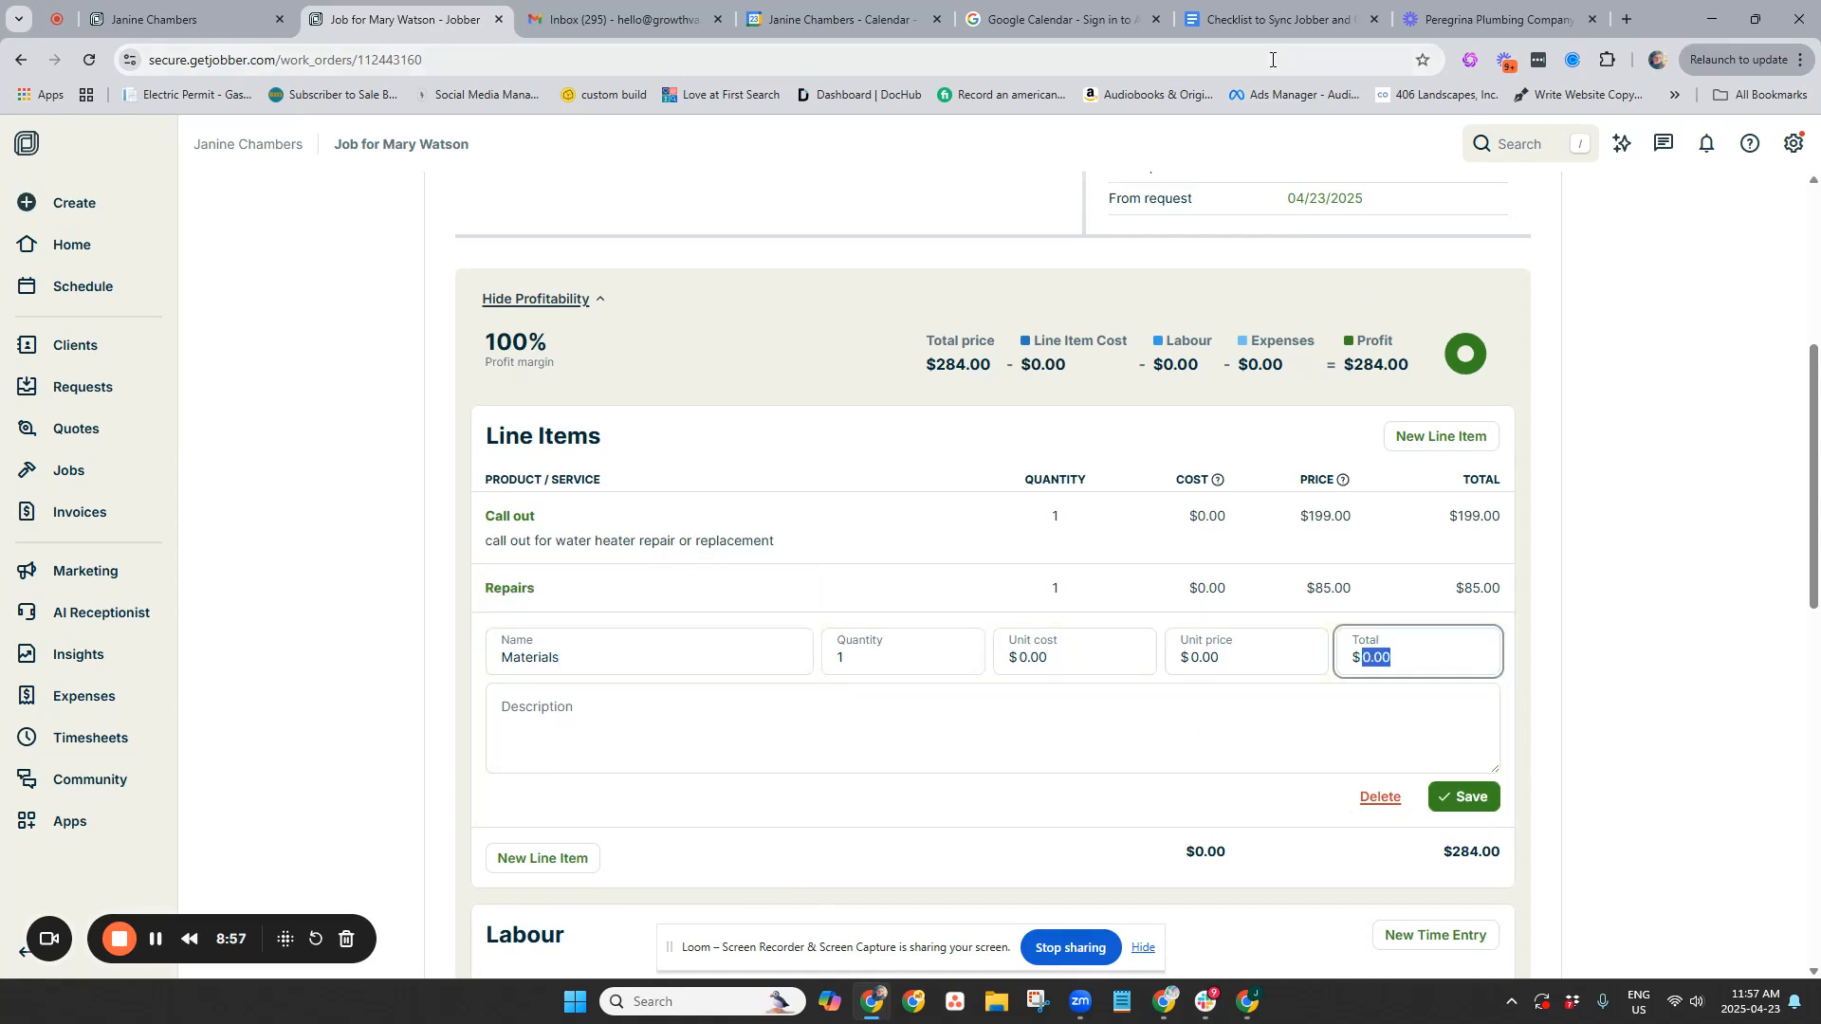
type("225")
key("Tab")
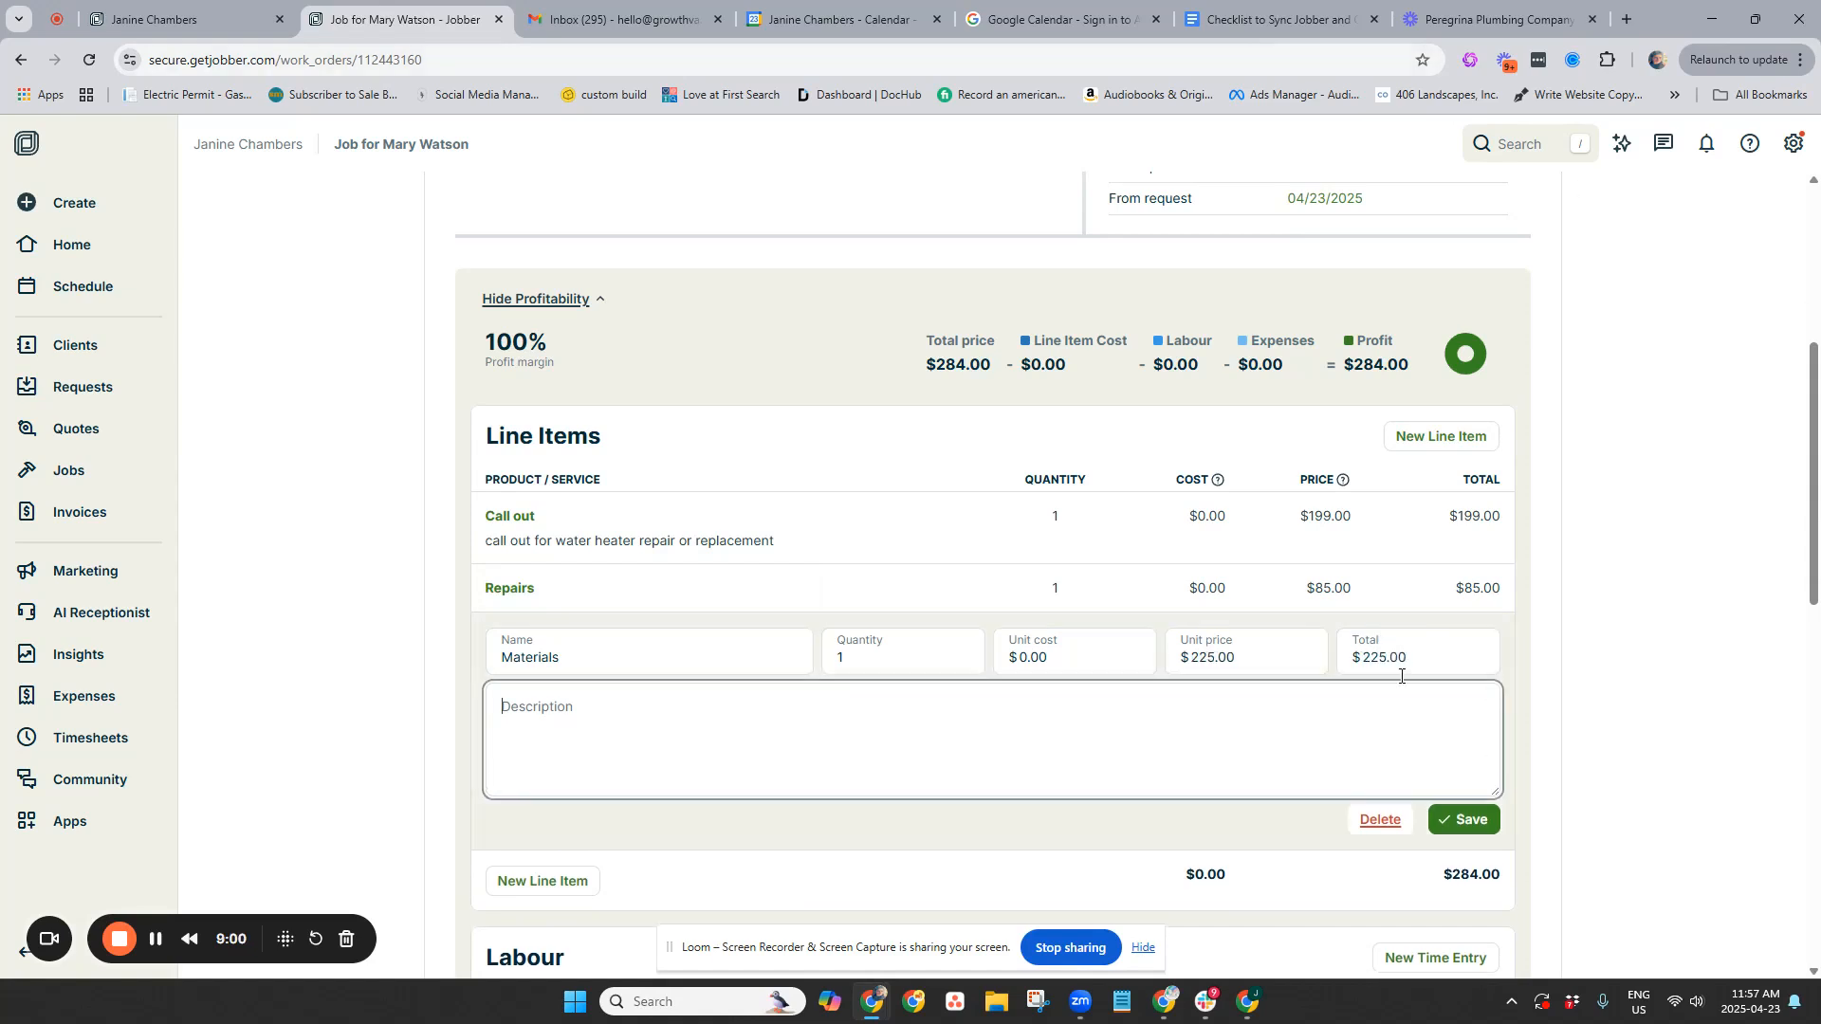
left_click(1480, 821)
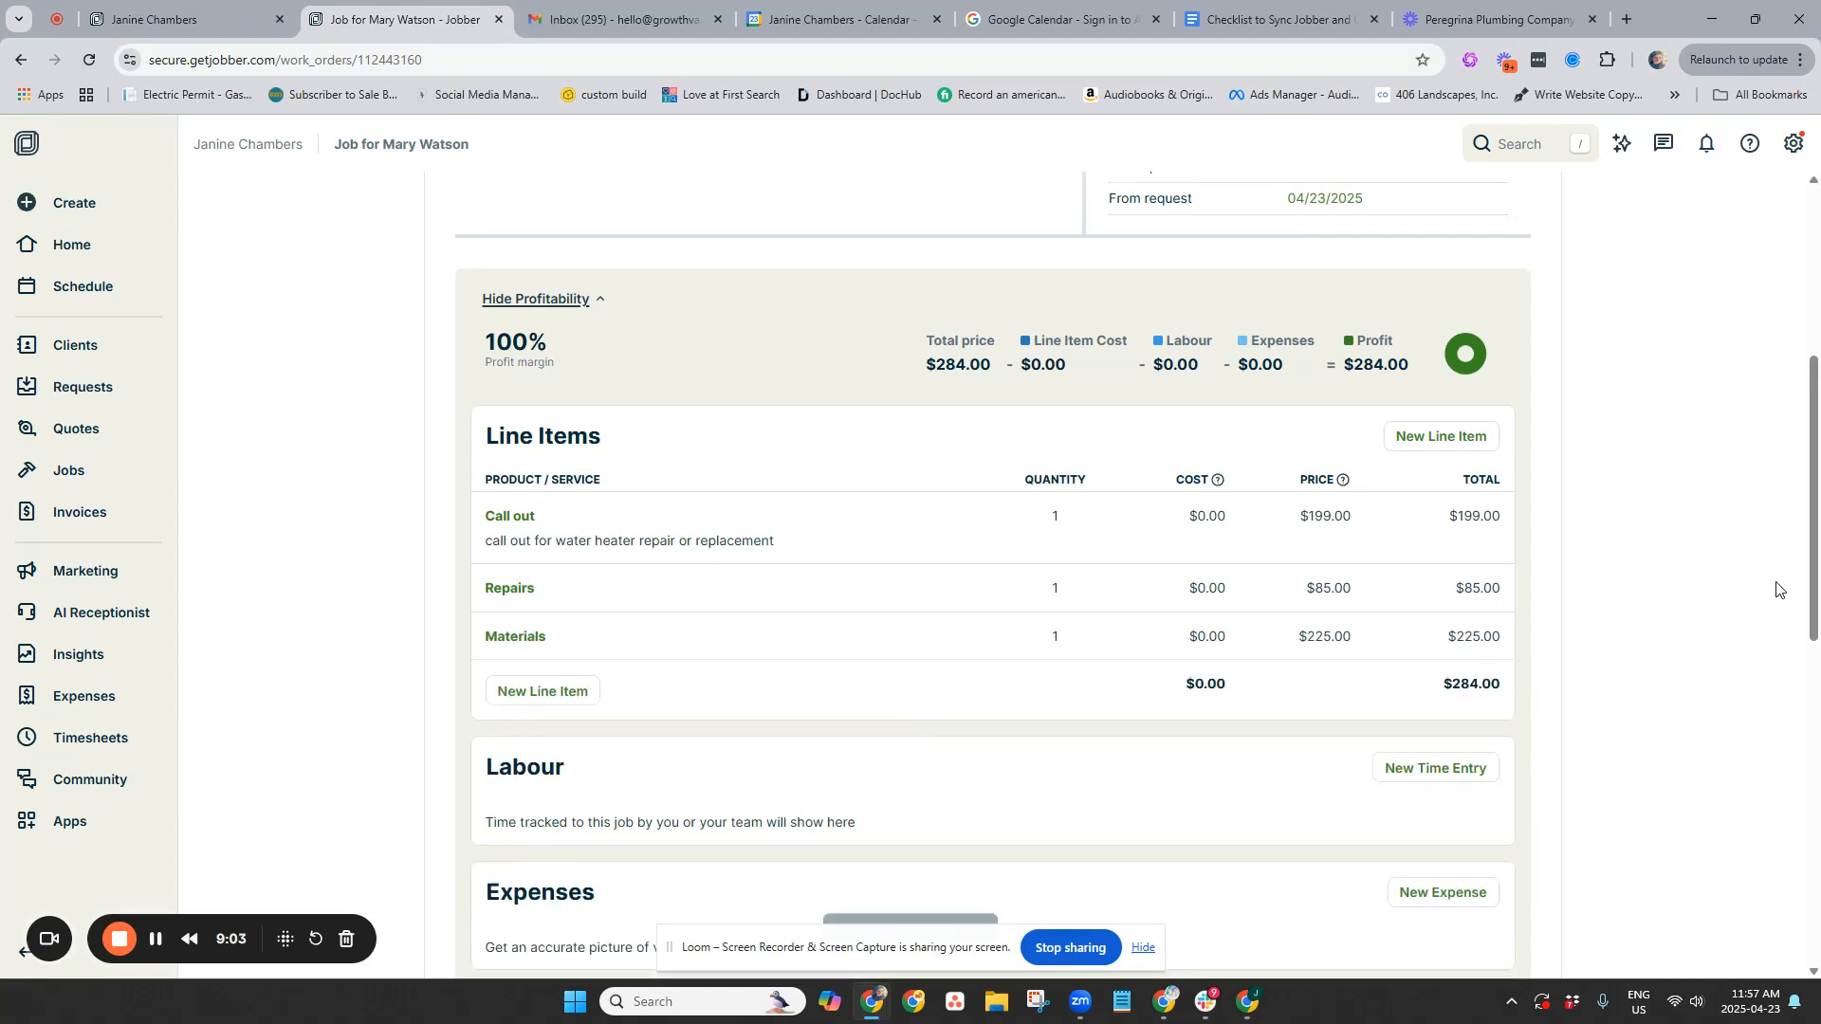
scroll(1389, 540, "down", 5)
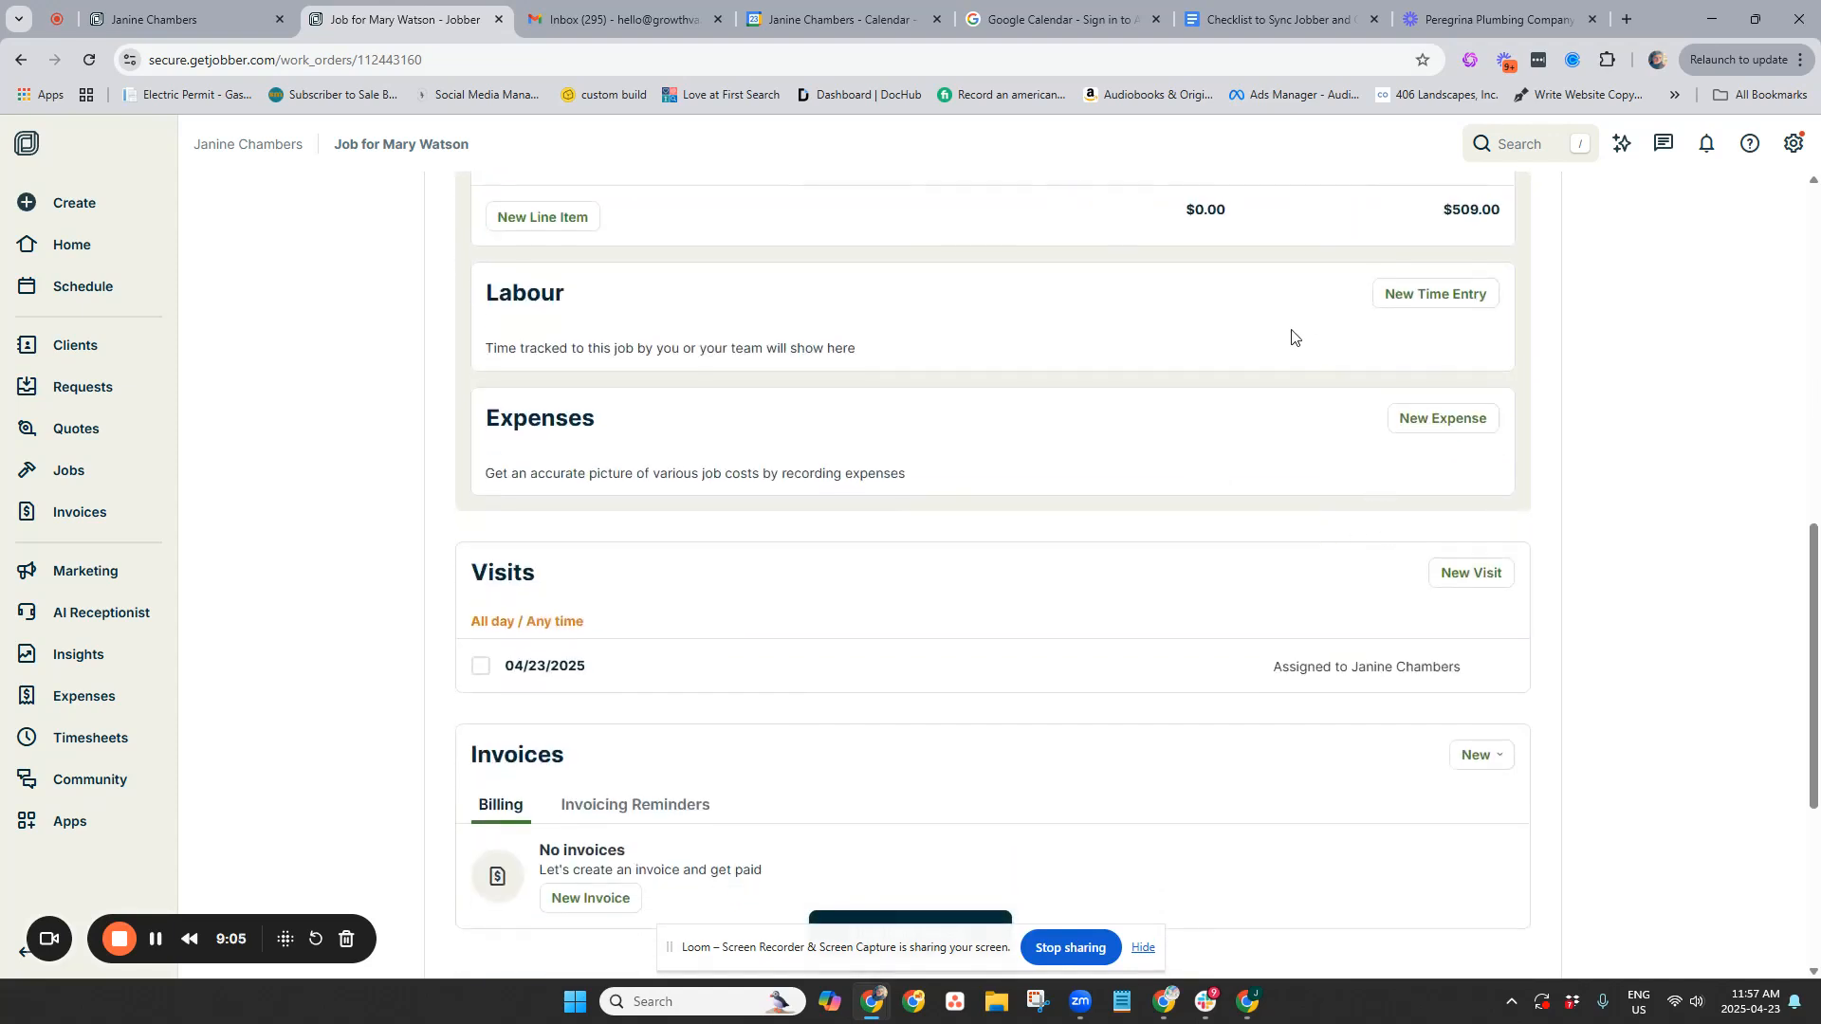
Save a new time entry running from 10:57 AM to 12:57 PM
left_click(1434, 295)
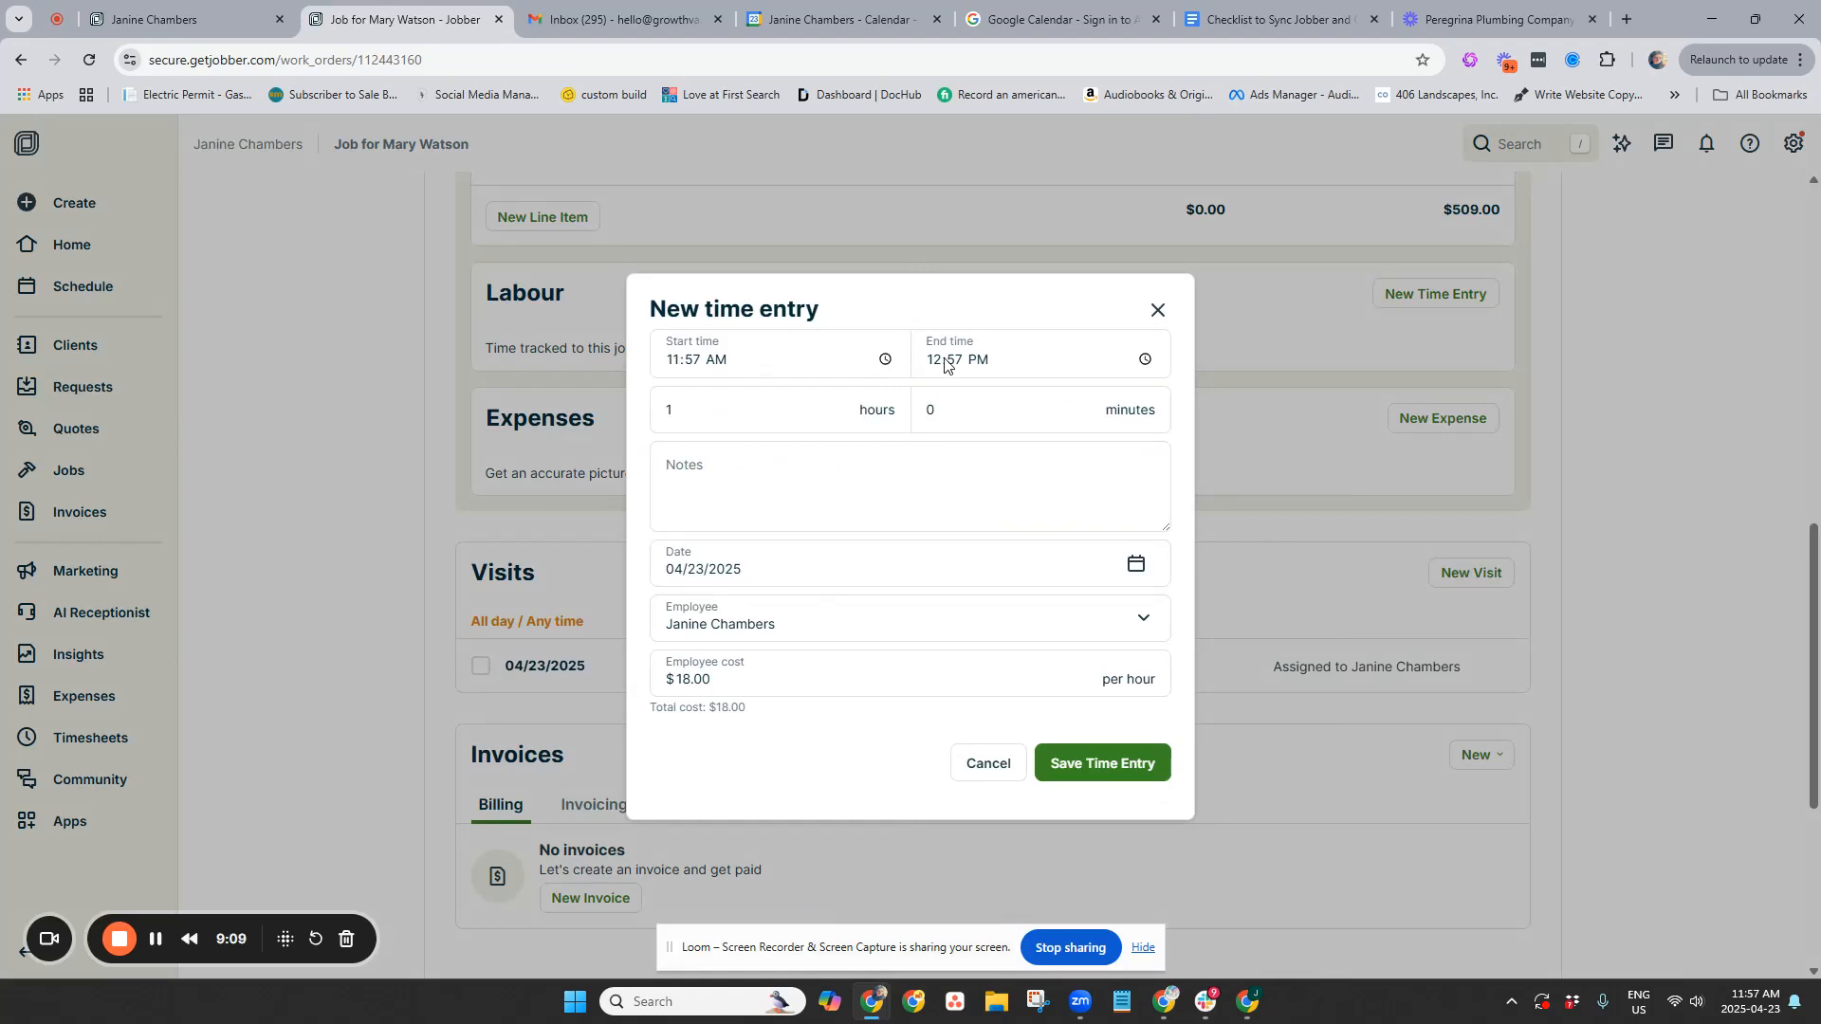
left_click(671, 360)
type("1057")
key("Tab")
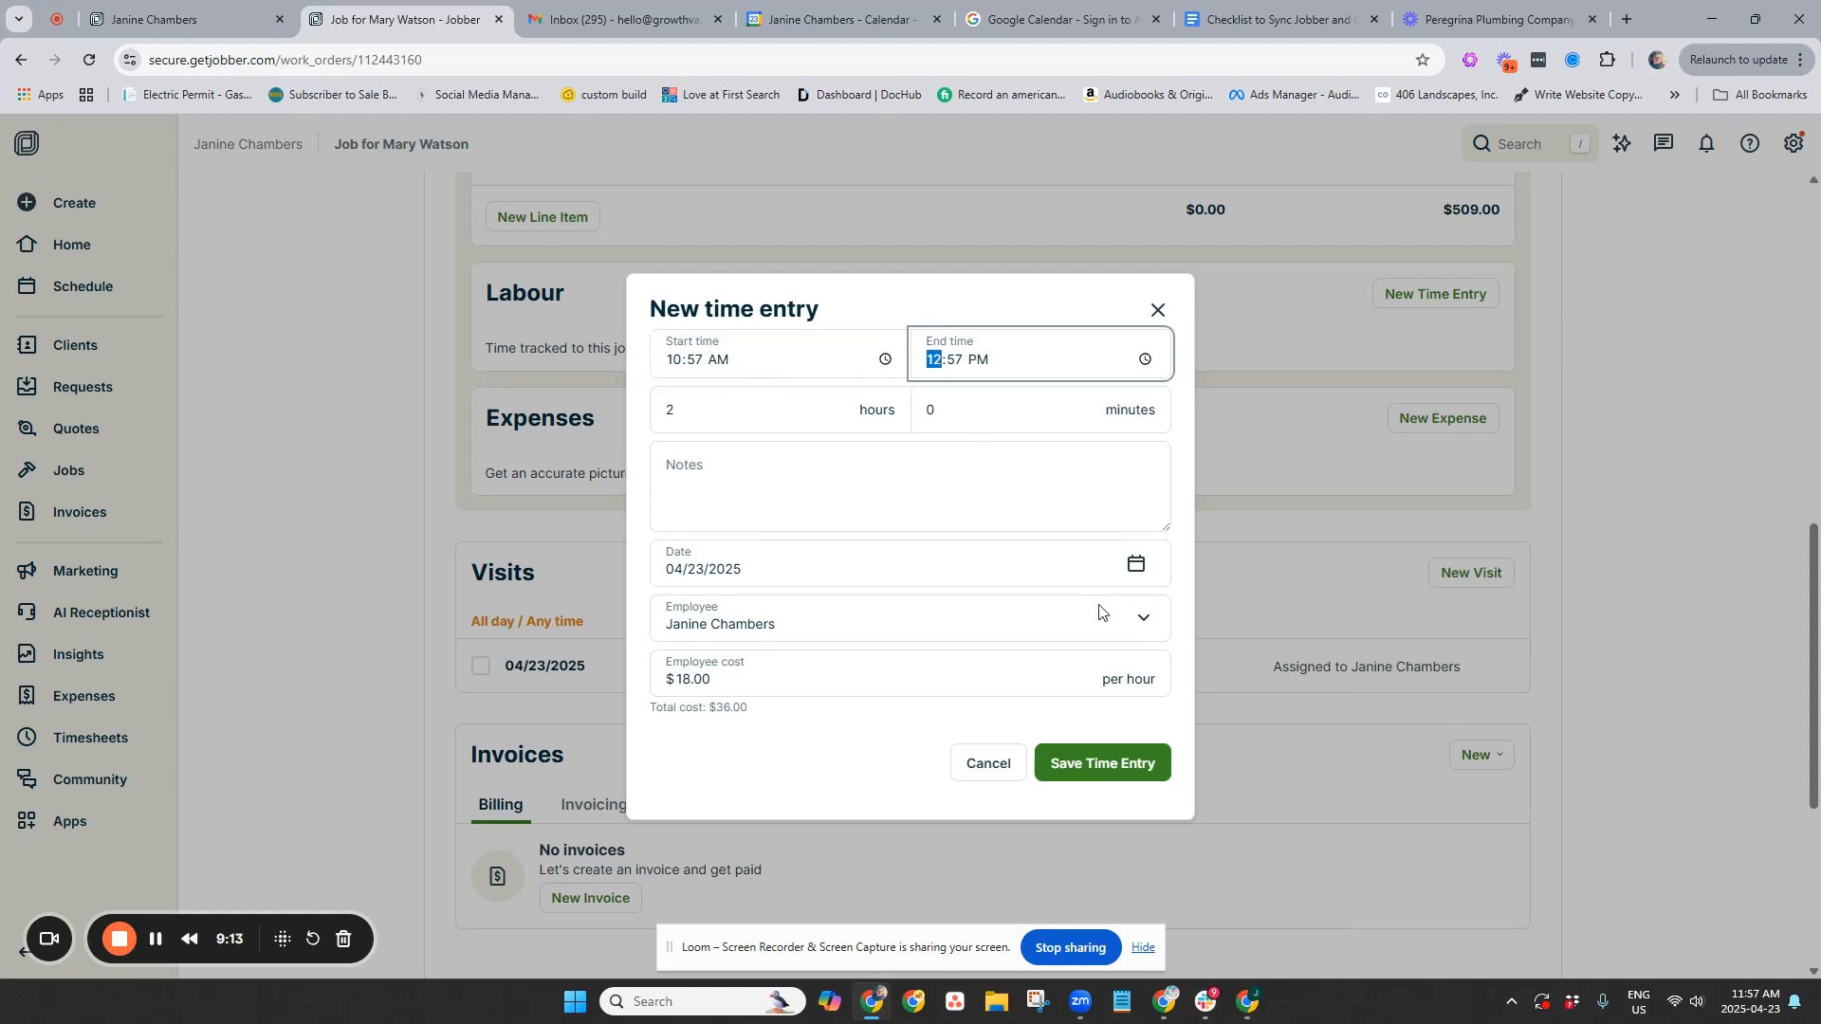
left_click(1135, 763)
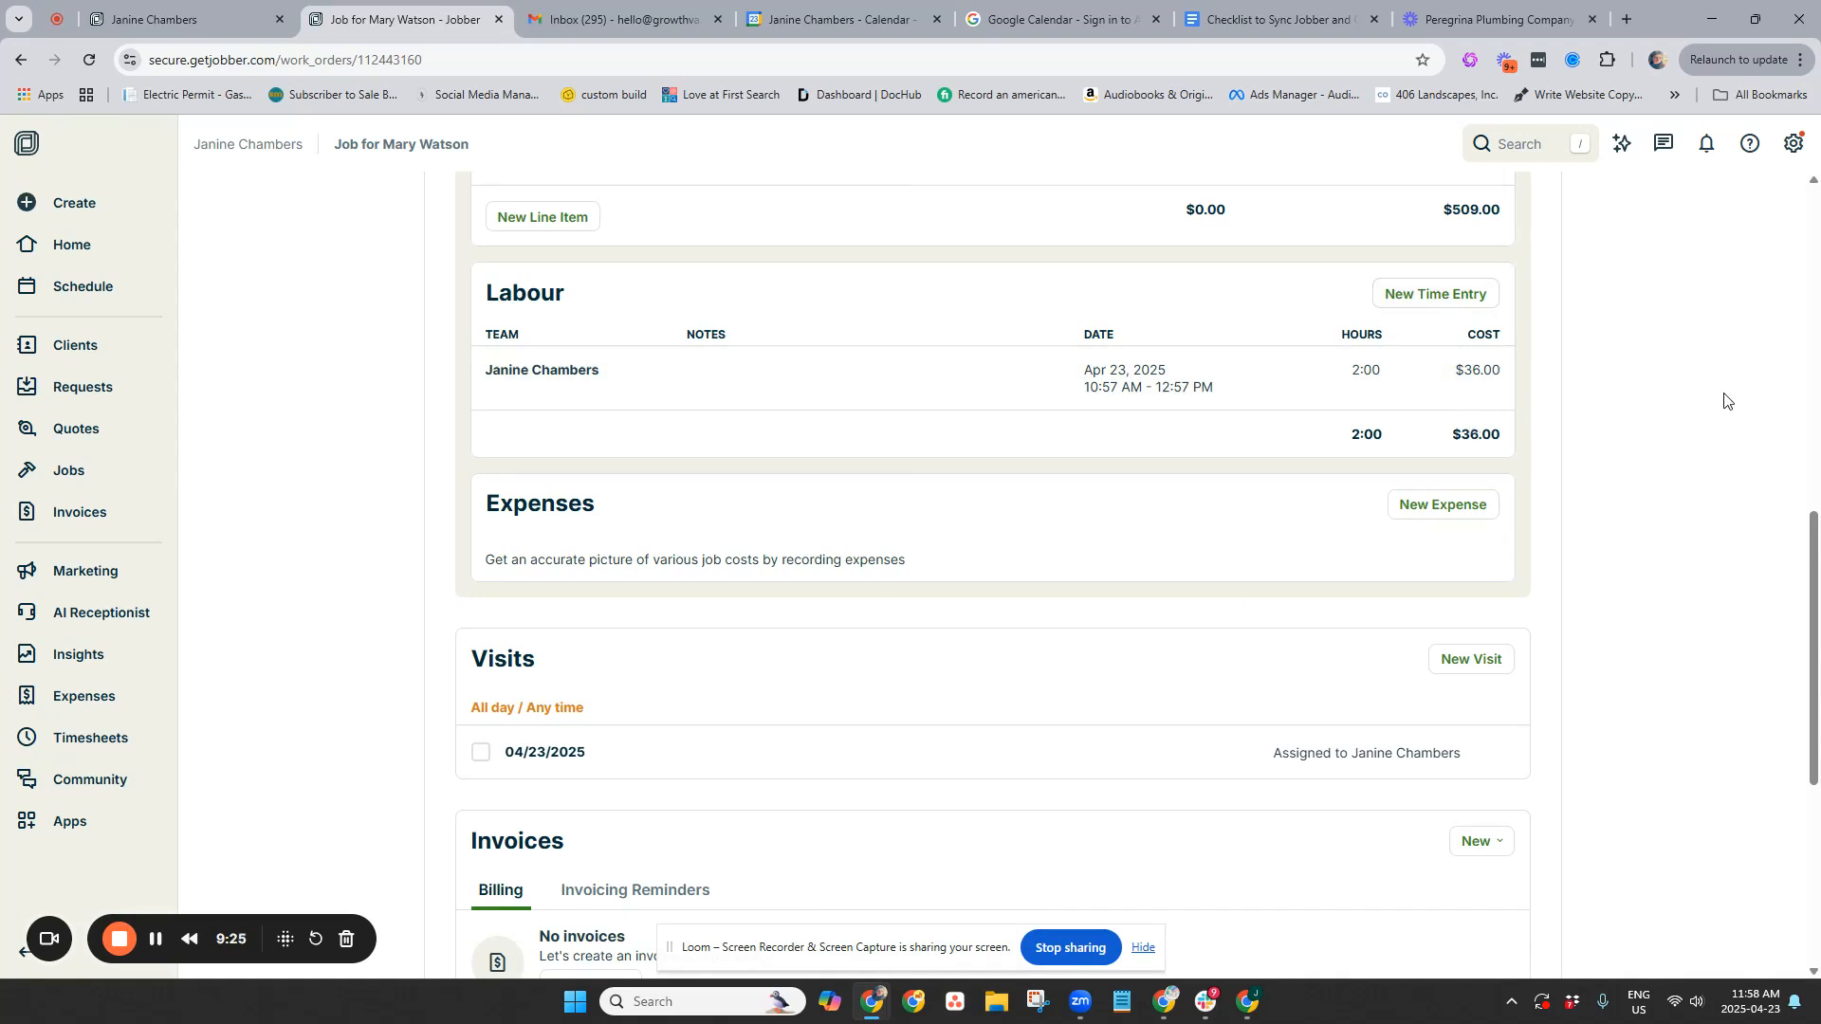
Tick the 04/23/2025 visit as completed and choose Close Job in the final-visit dialog
scroll(1447, 634, "down", 2)
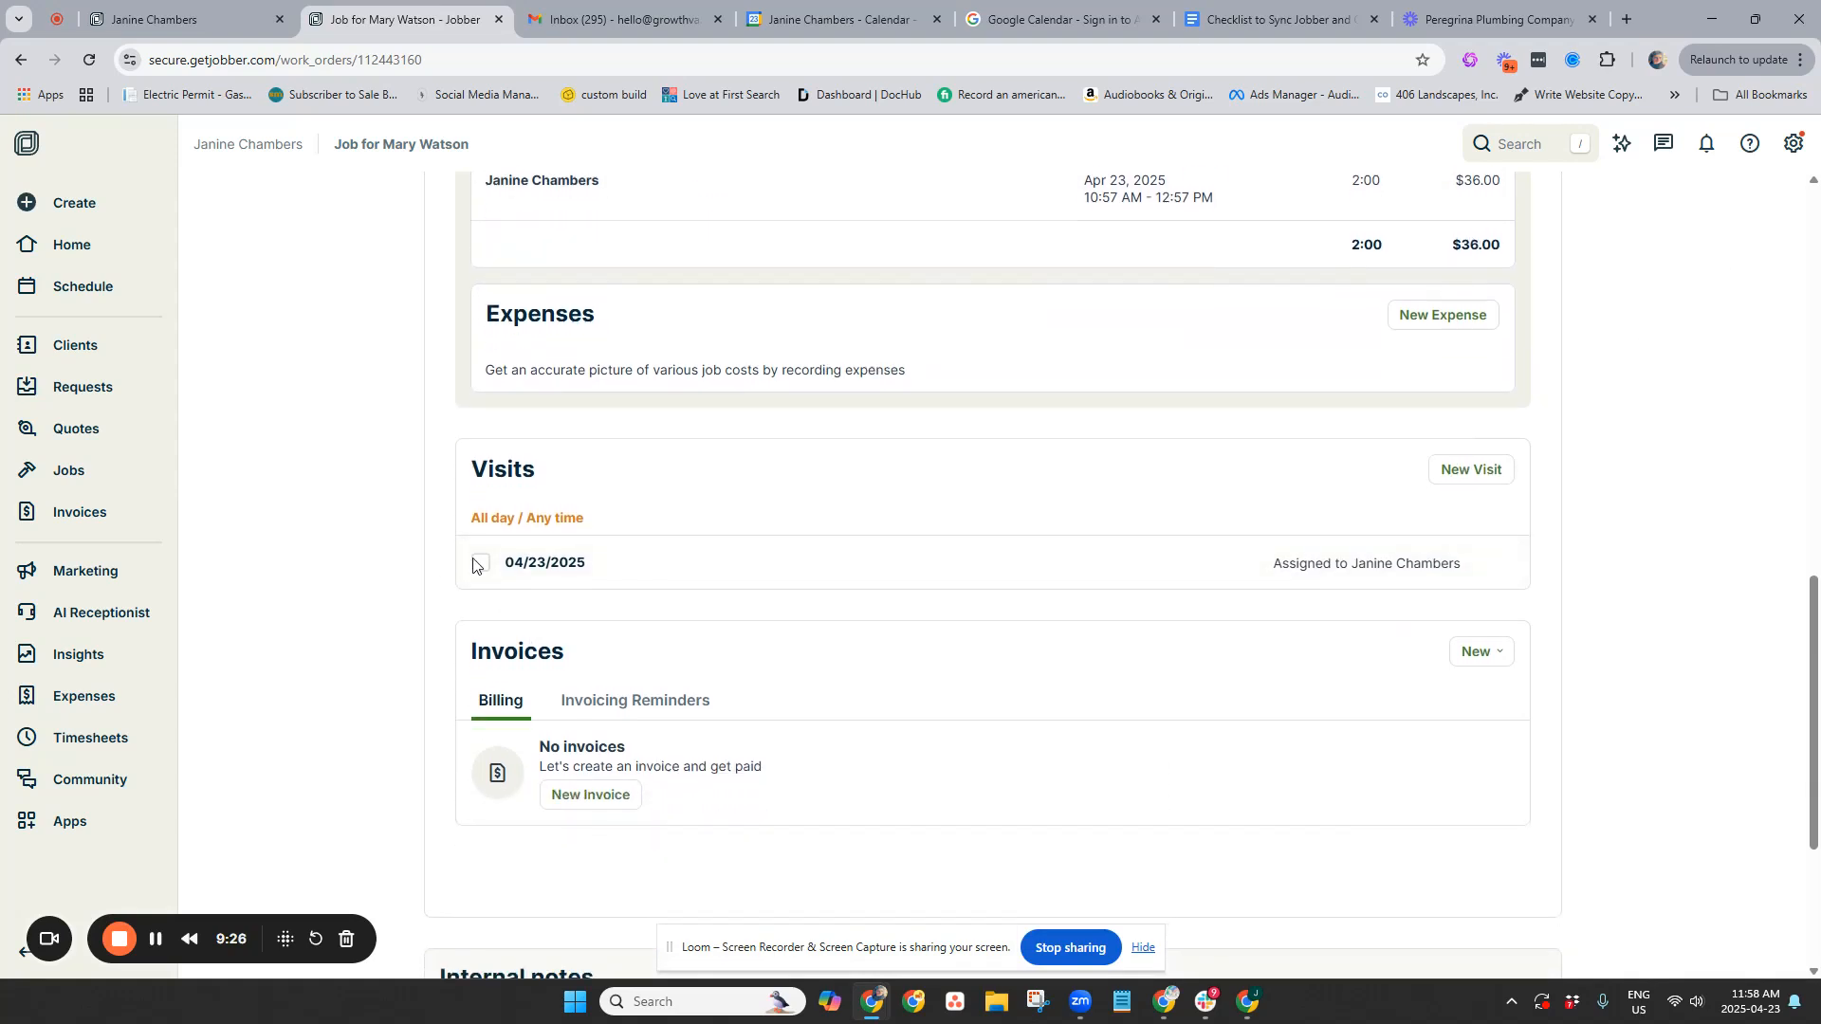
left_click(481, 560)
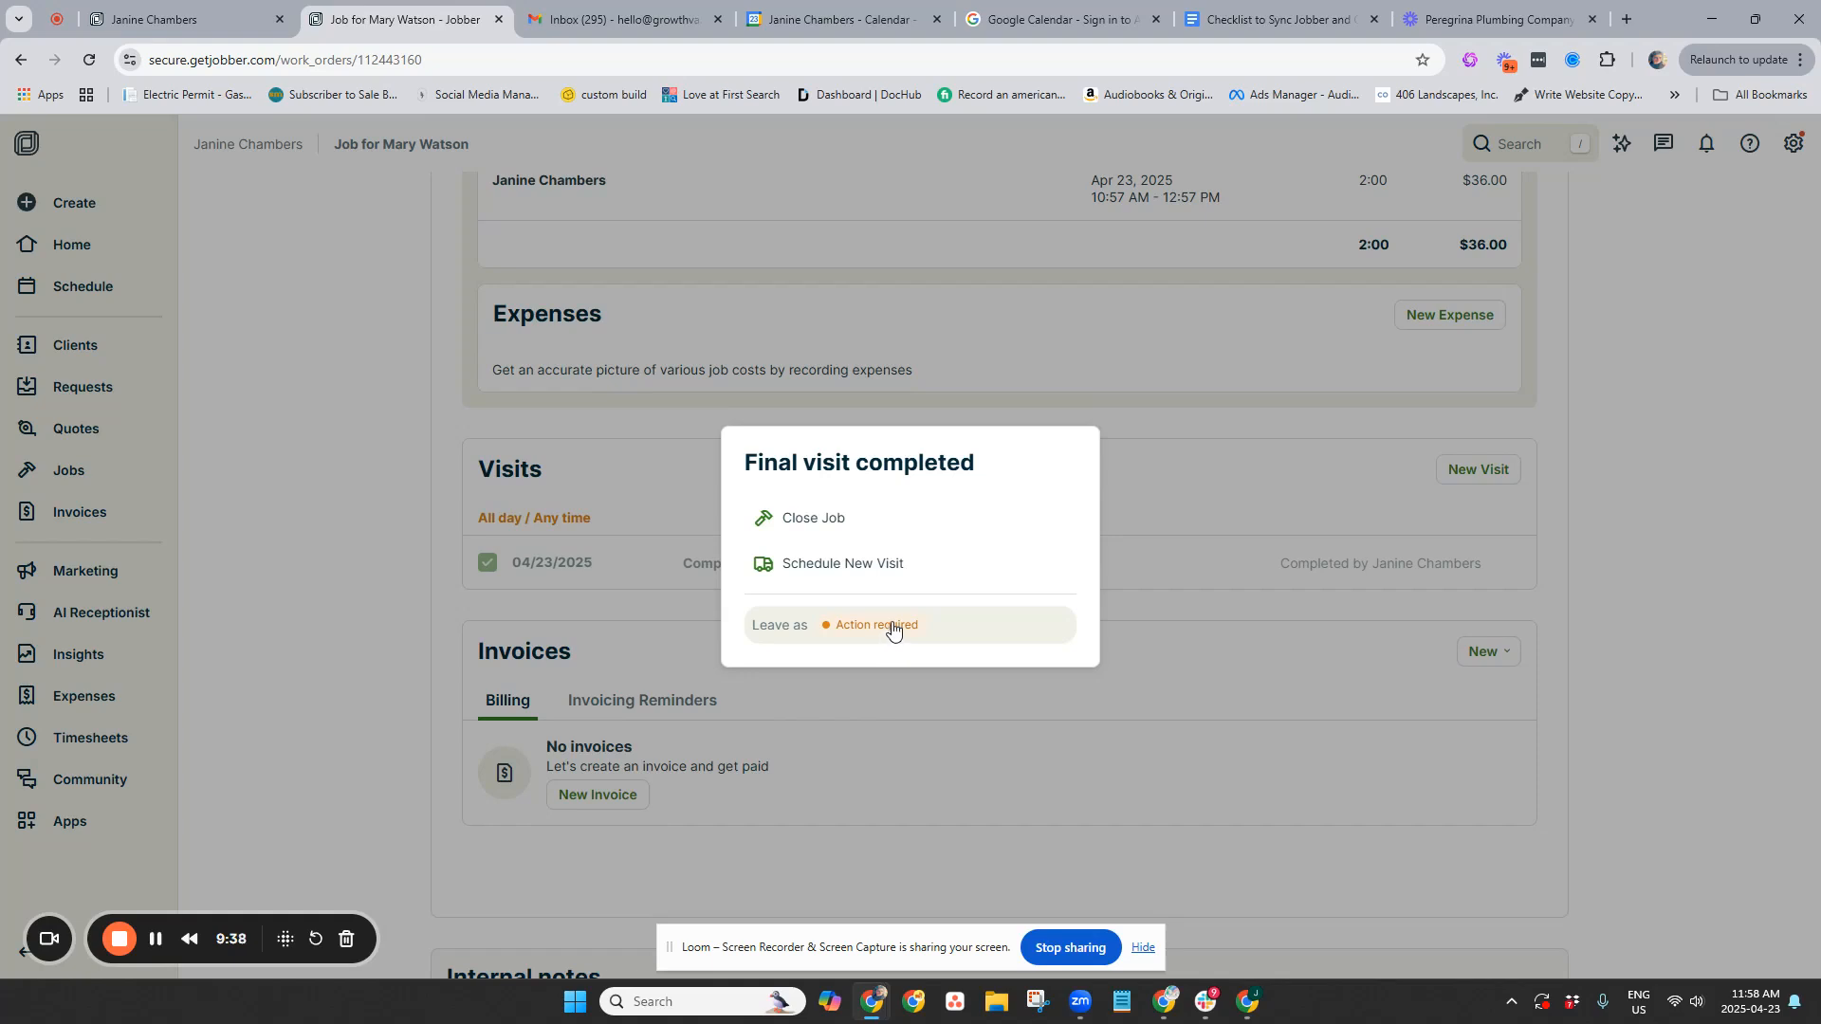
left_click(823, 518)
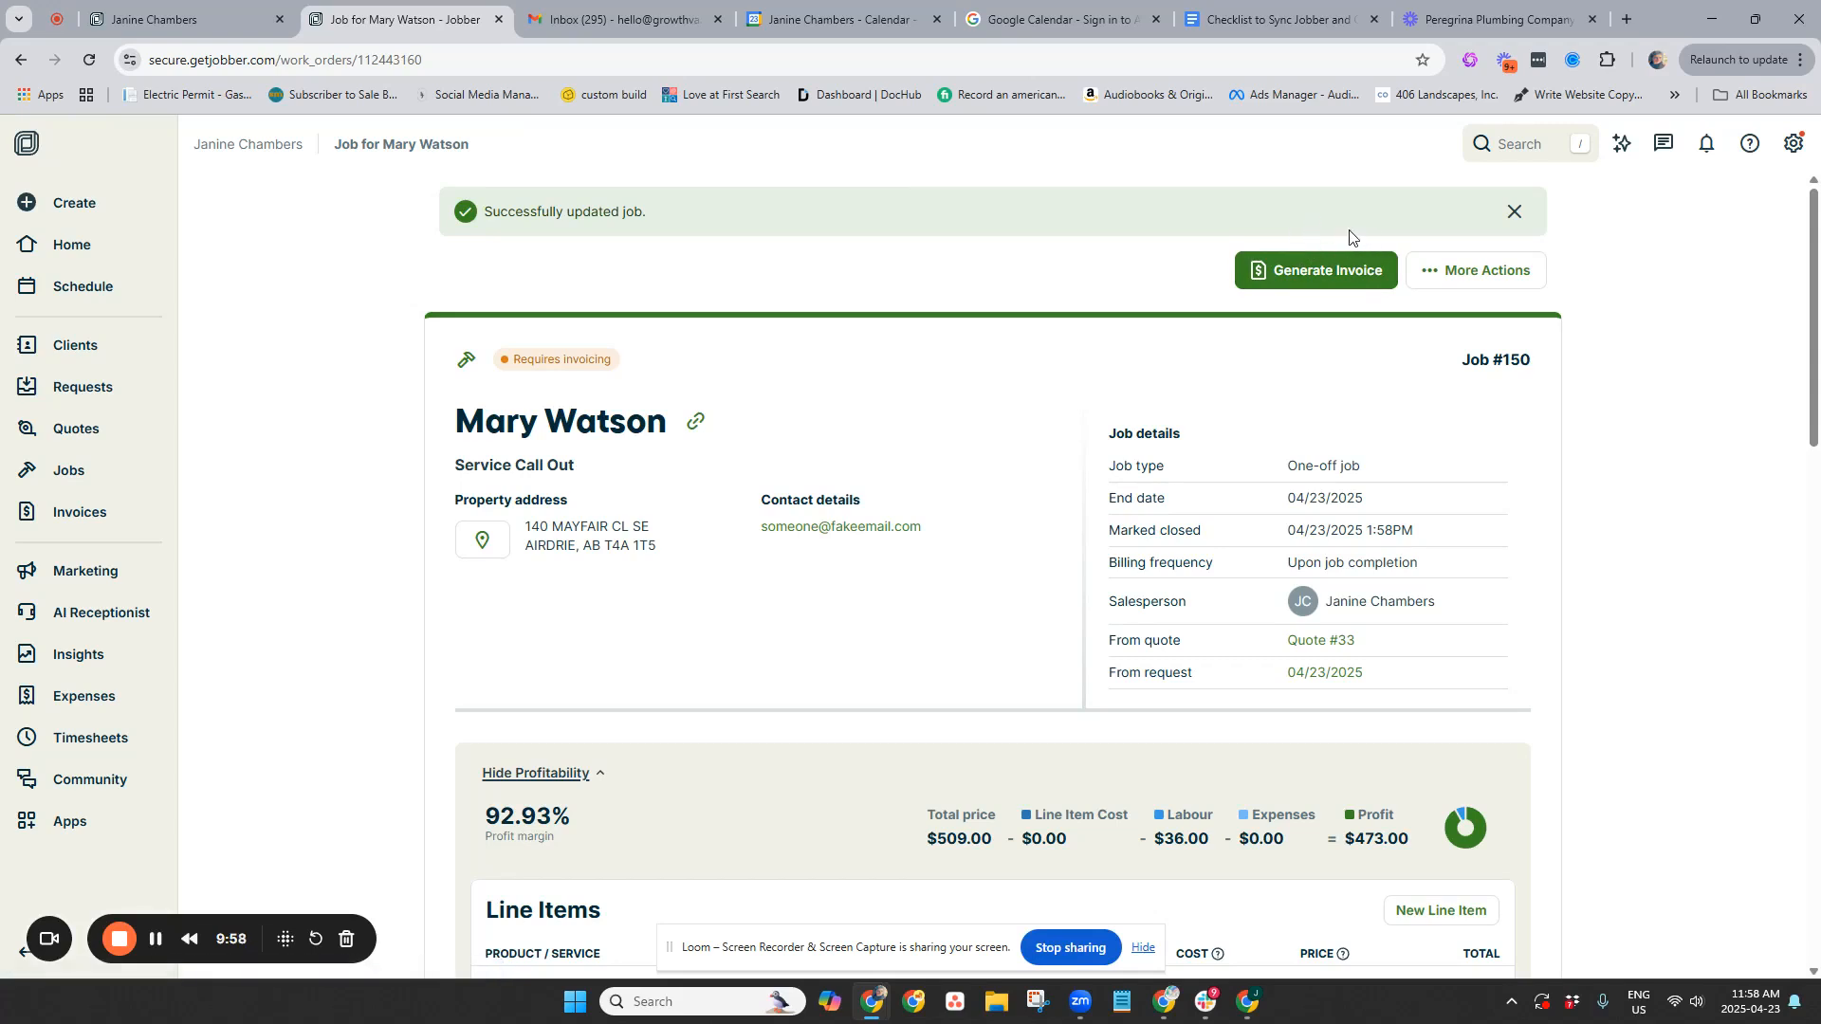
Create an invoice for job #150 with 'Entire job' selected and continue to the invoice editor
left_click(1350, 281)
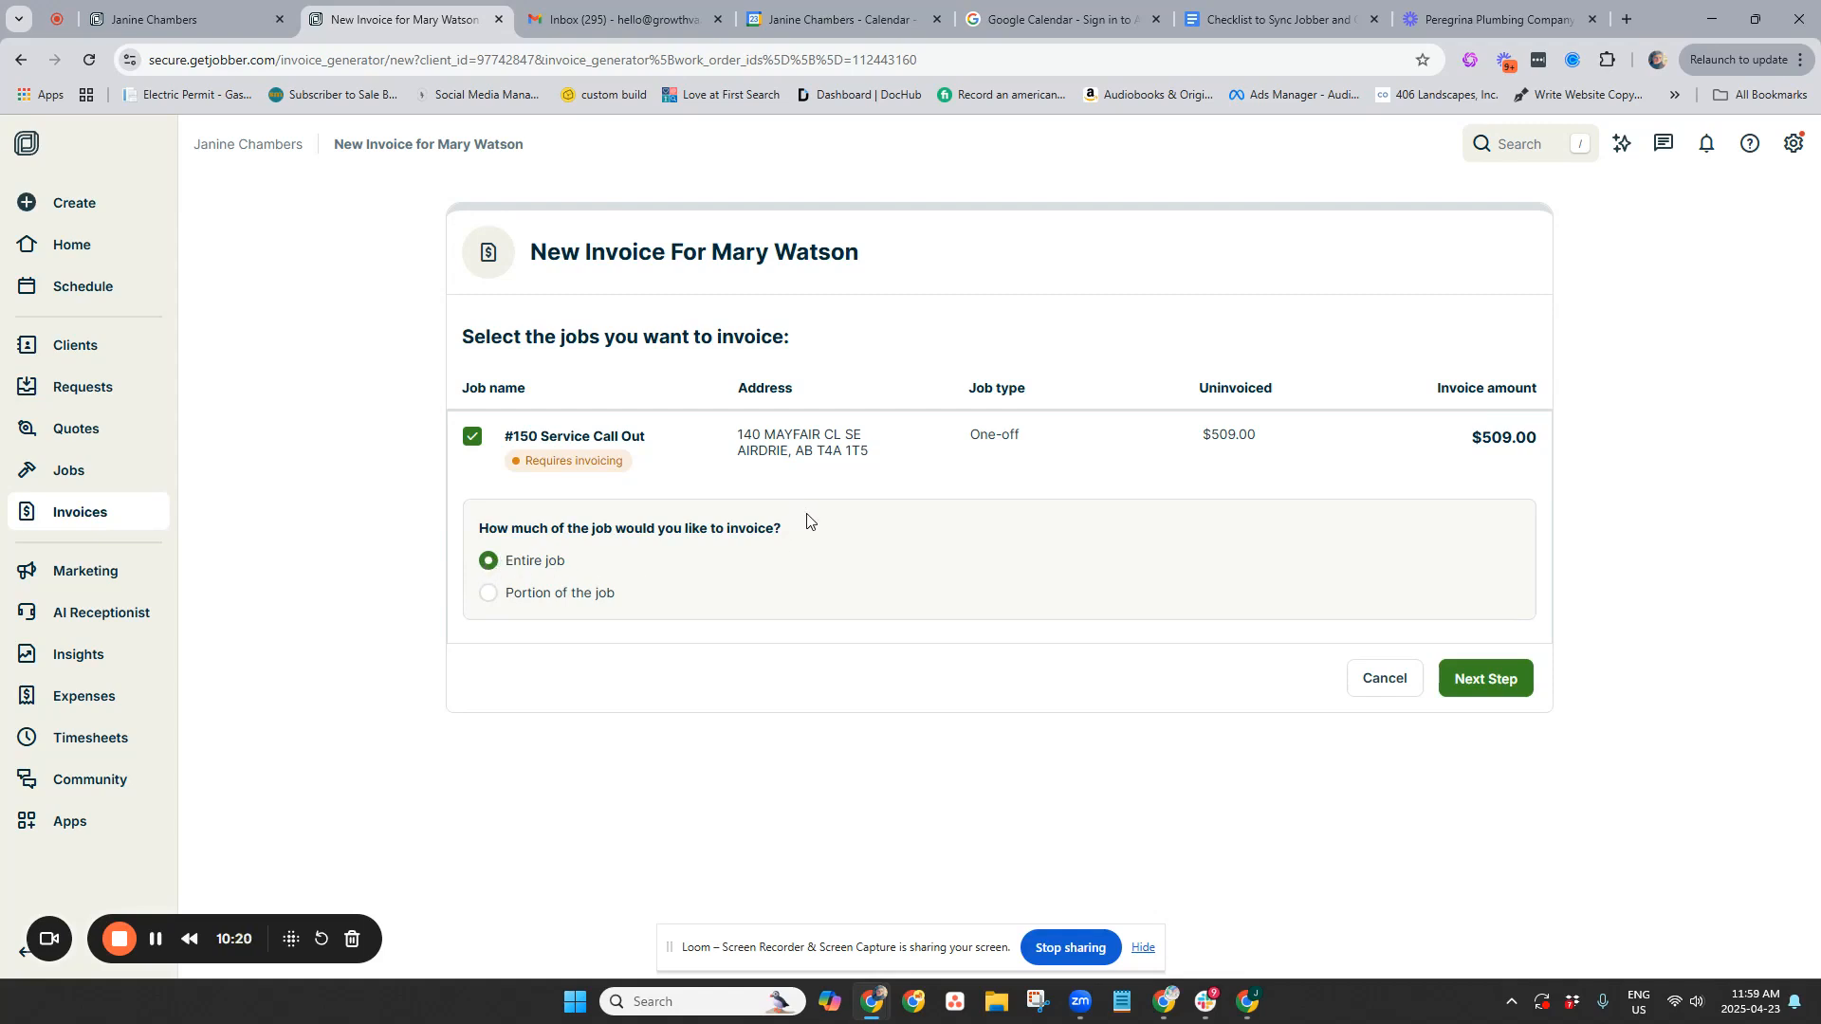
left_click(489, 594)
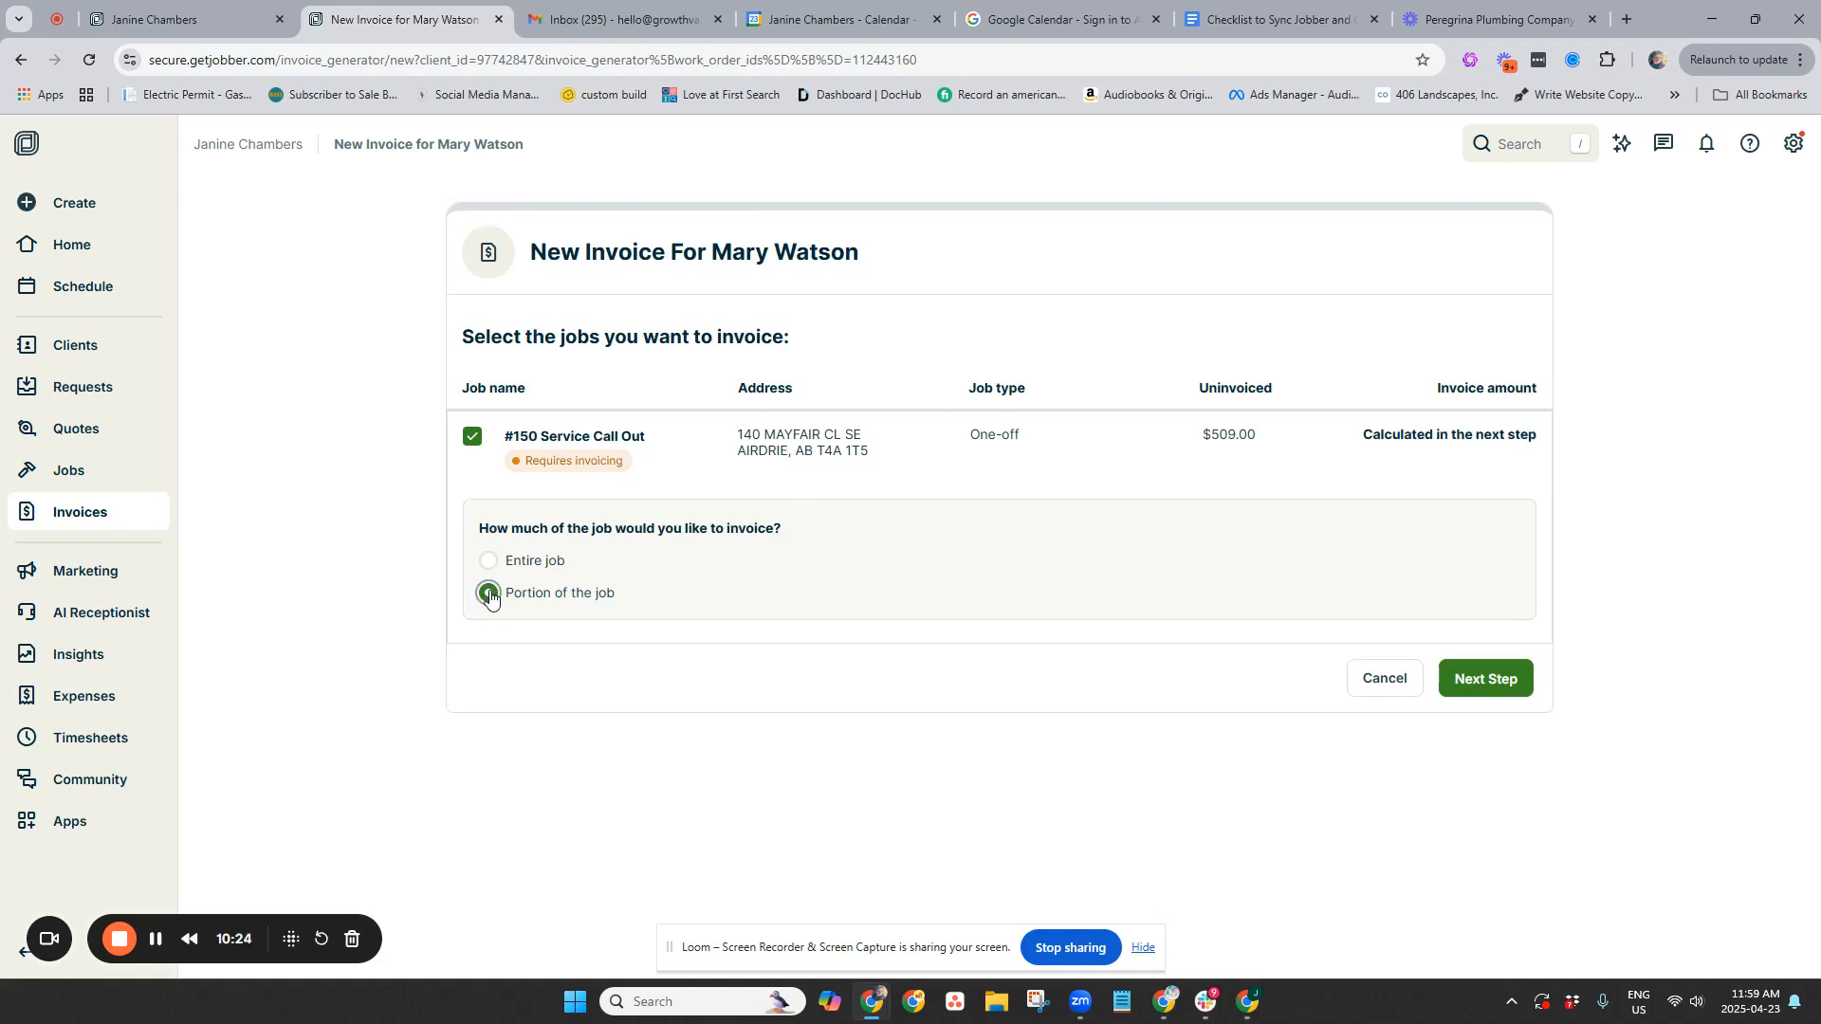
left_click(488, 561)
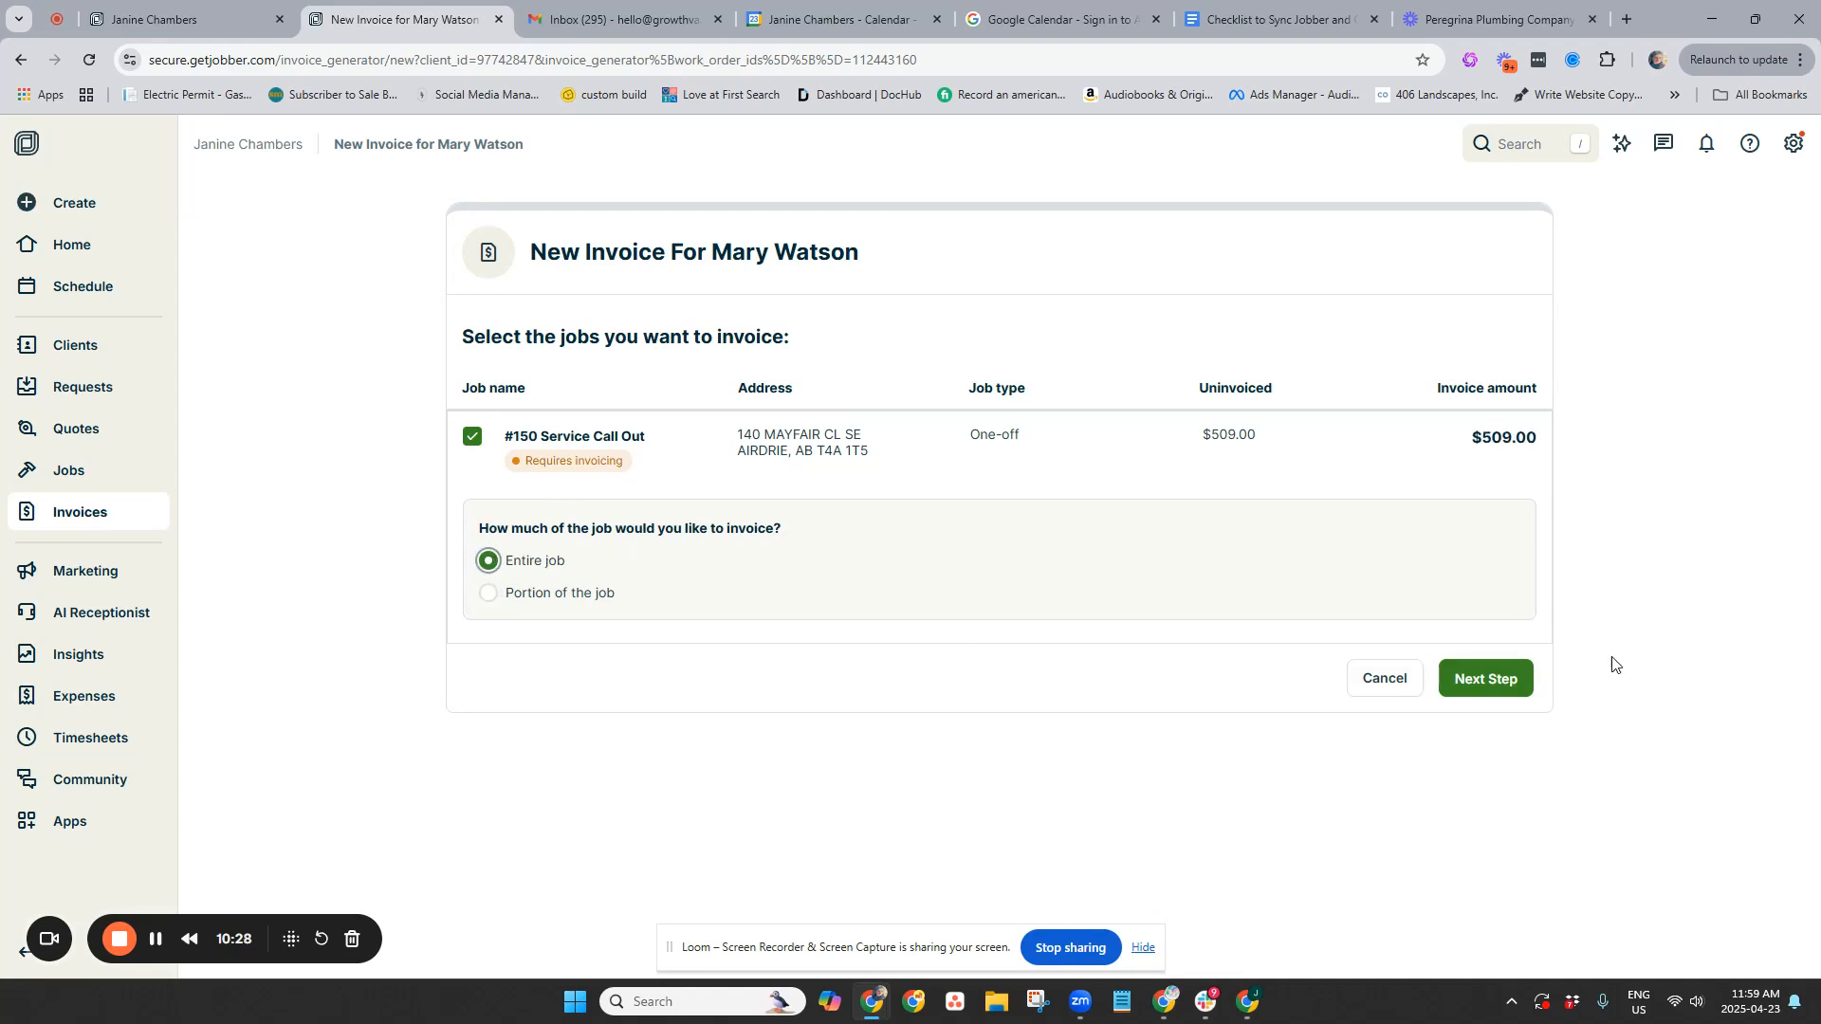
left_click(1506, 686)
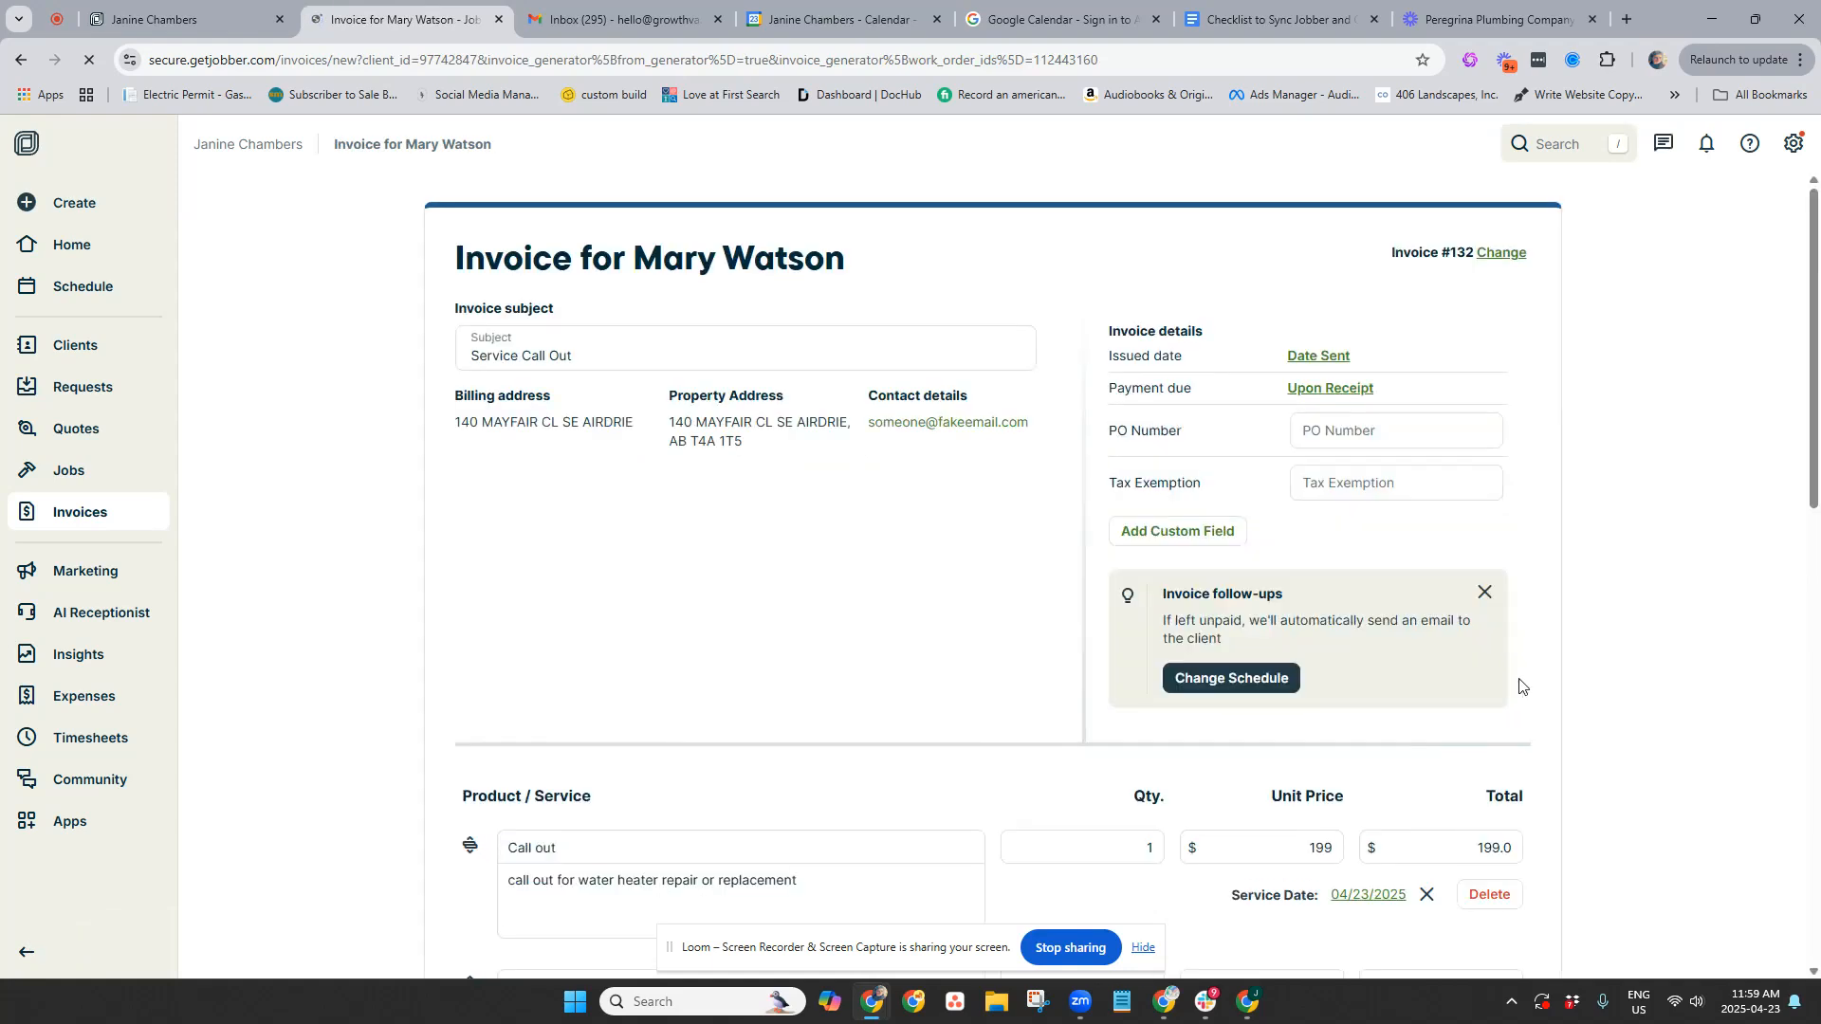
Delete the 6% tax line from the invoice
scroll(1239, 358, "down", 6)
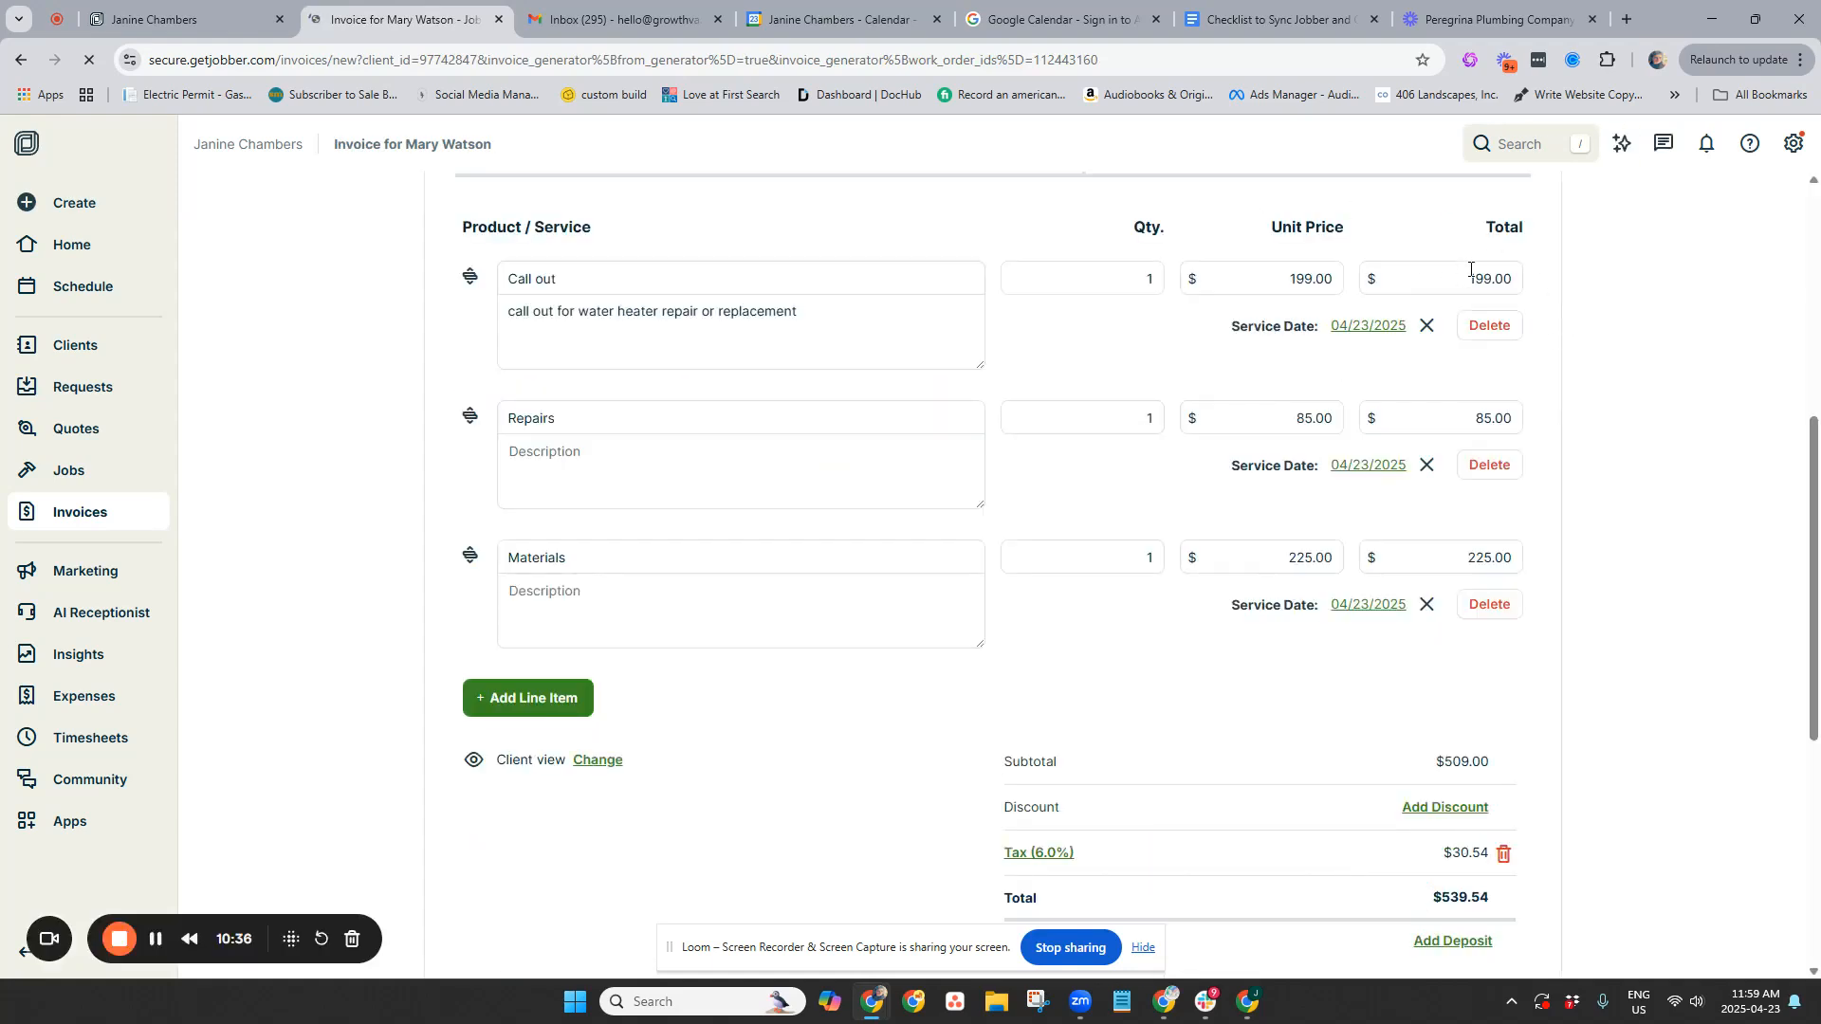
scroll(588, 304, "up", 1)
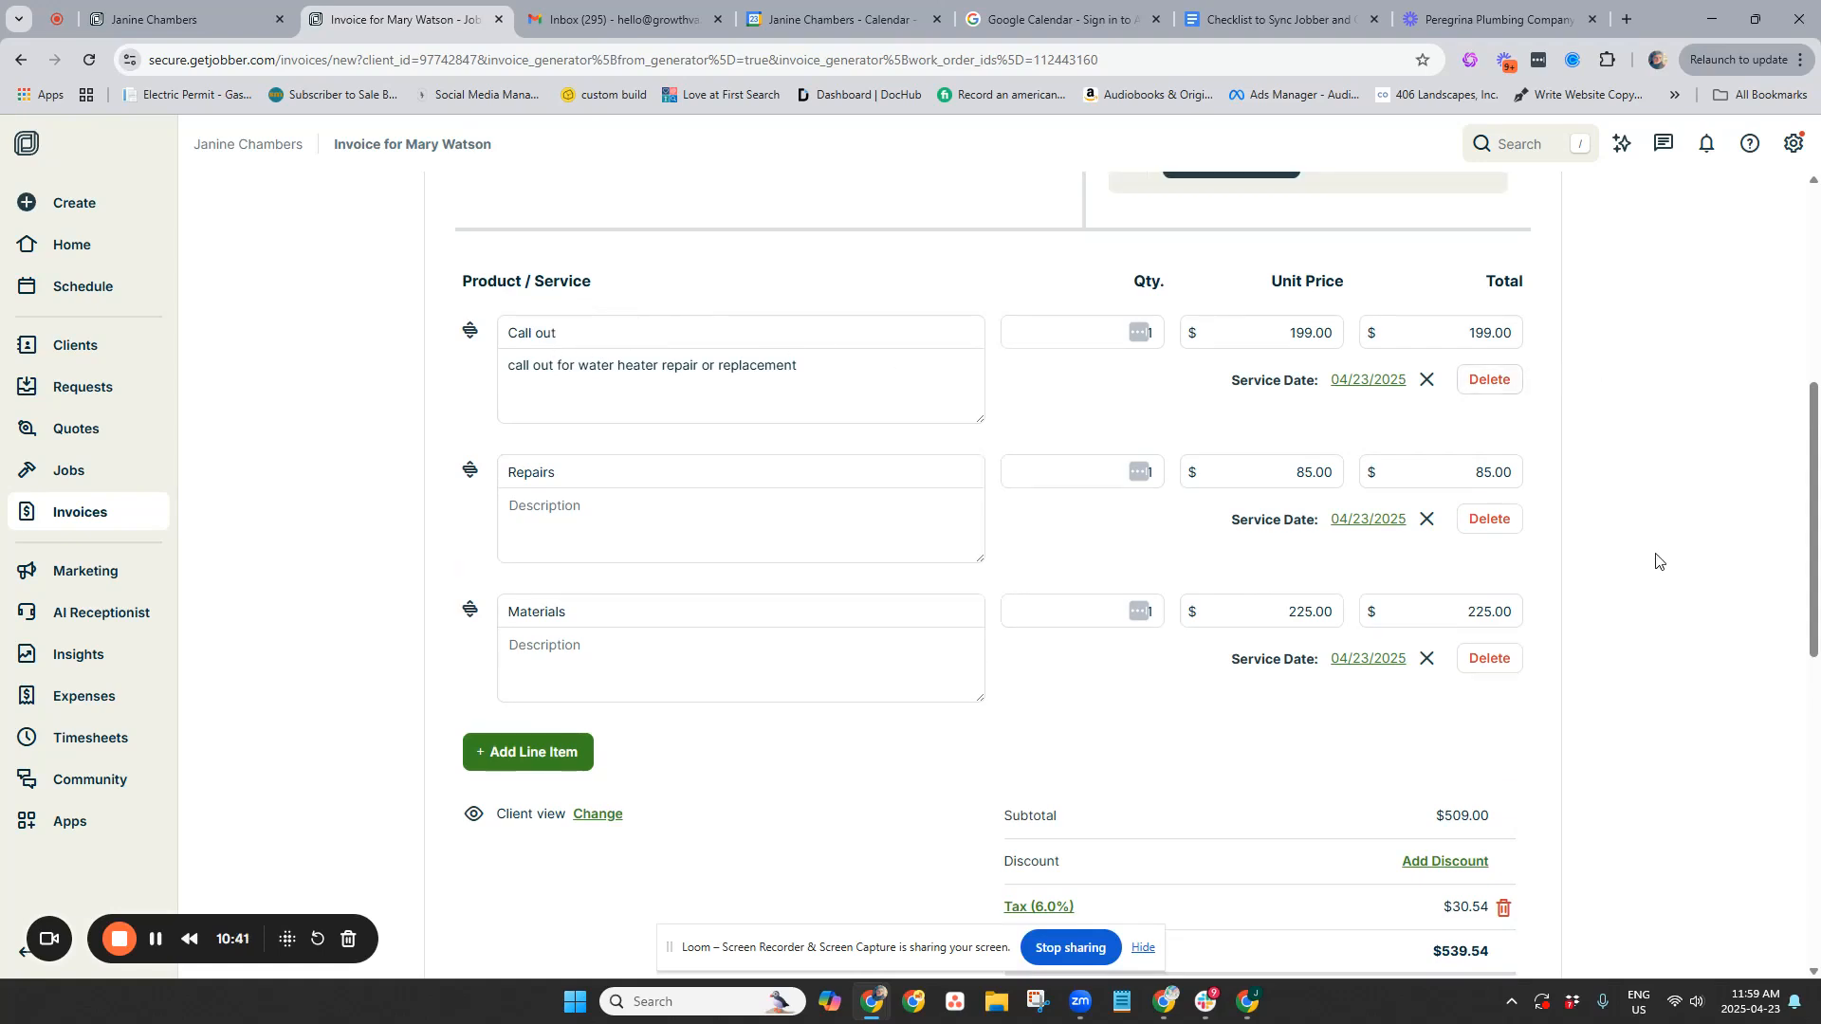
scroll(1626, 602, "down", 4)
left_click(1504, 529)
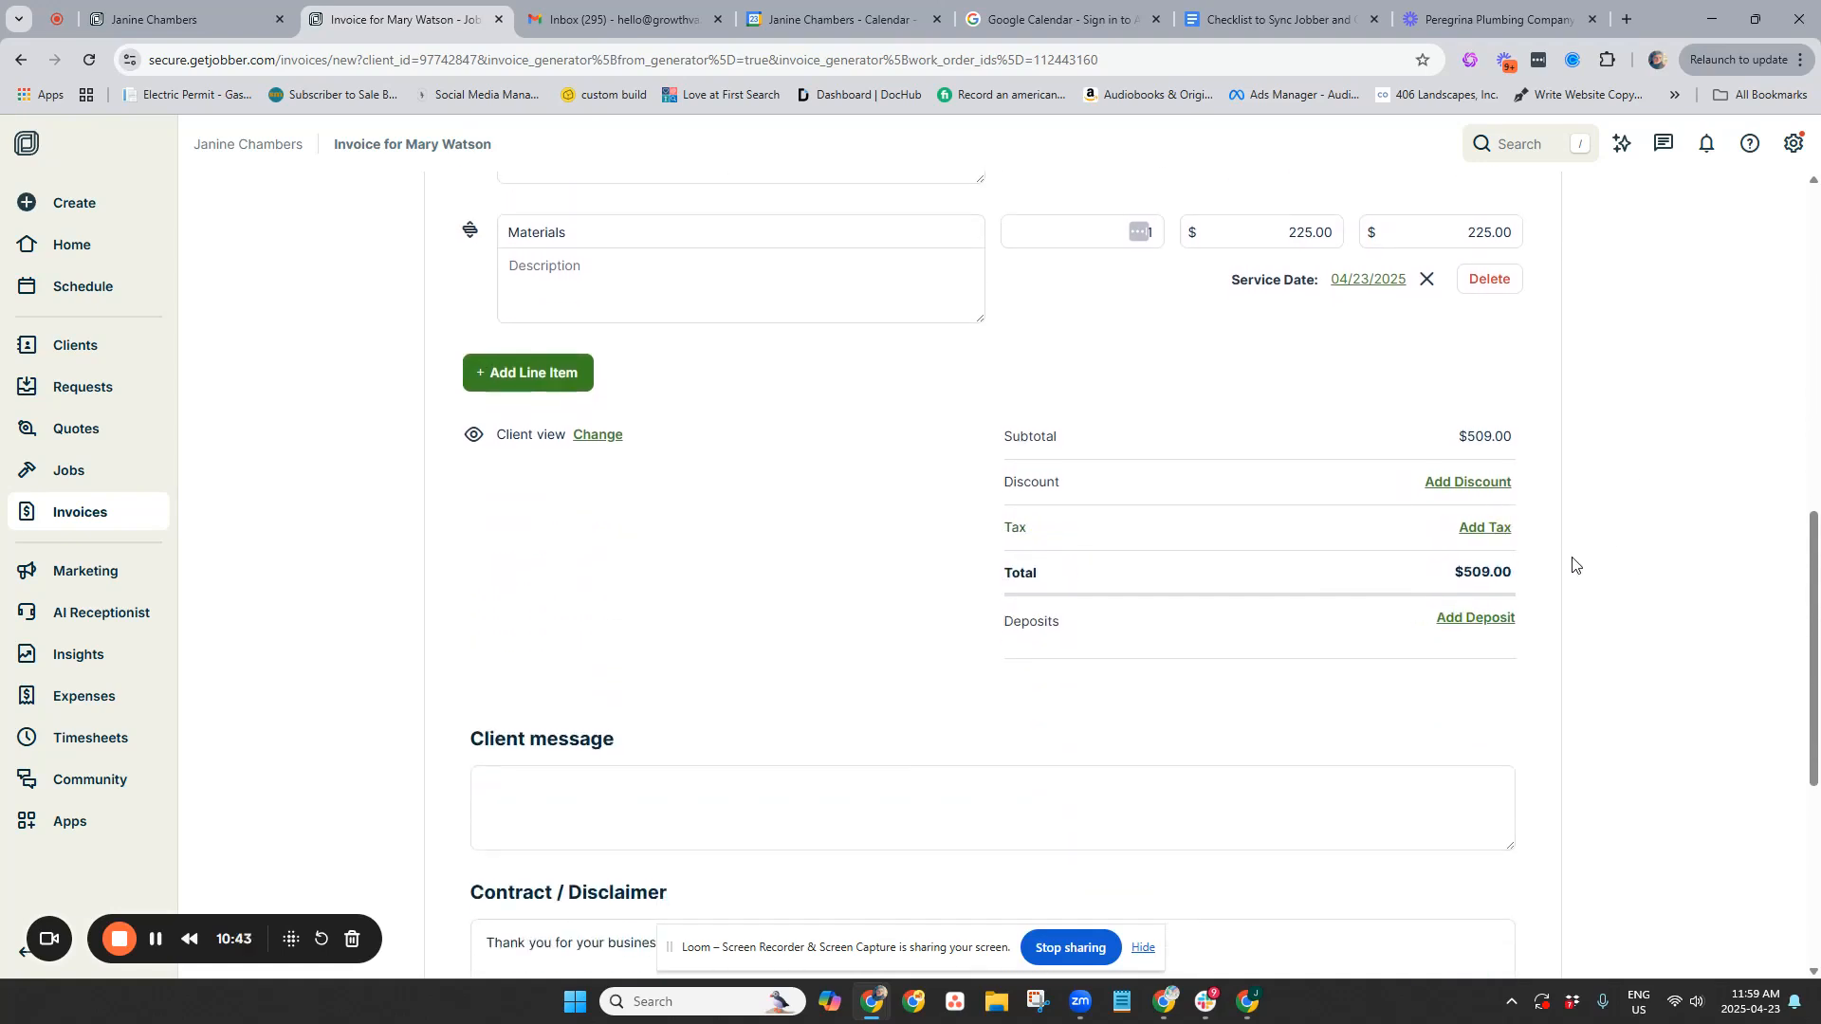
Add a $199.00 cash deposit with details 'deposit made by zelle' and save it
left_click(1487, 619)
left_click(897, 449)
left_click(1031, 527)
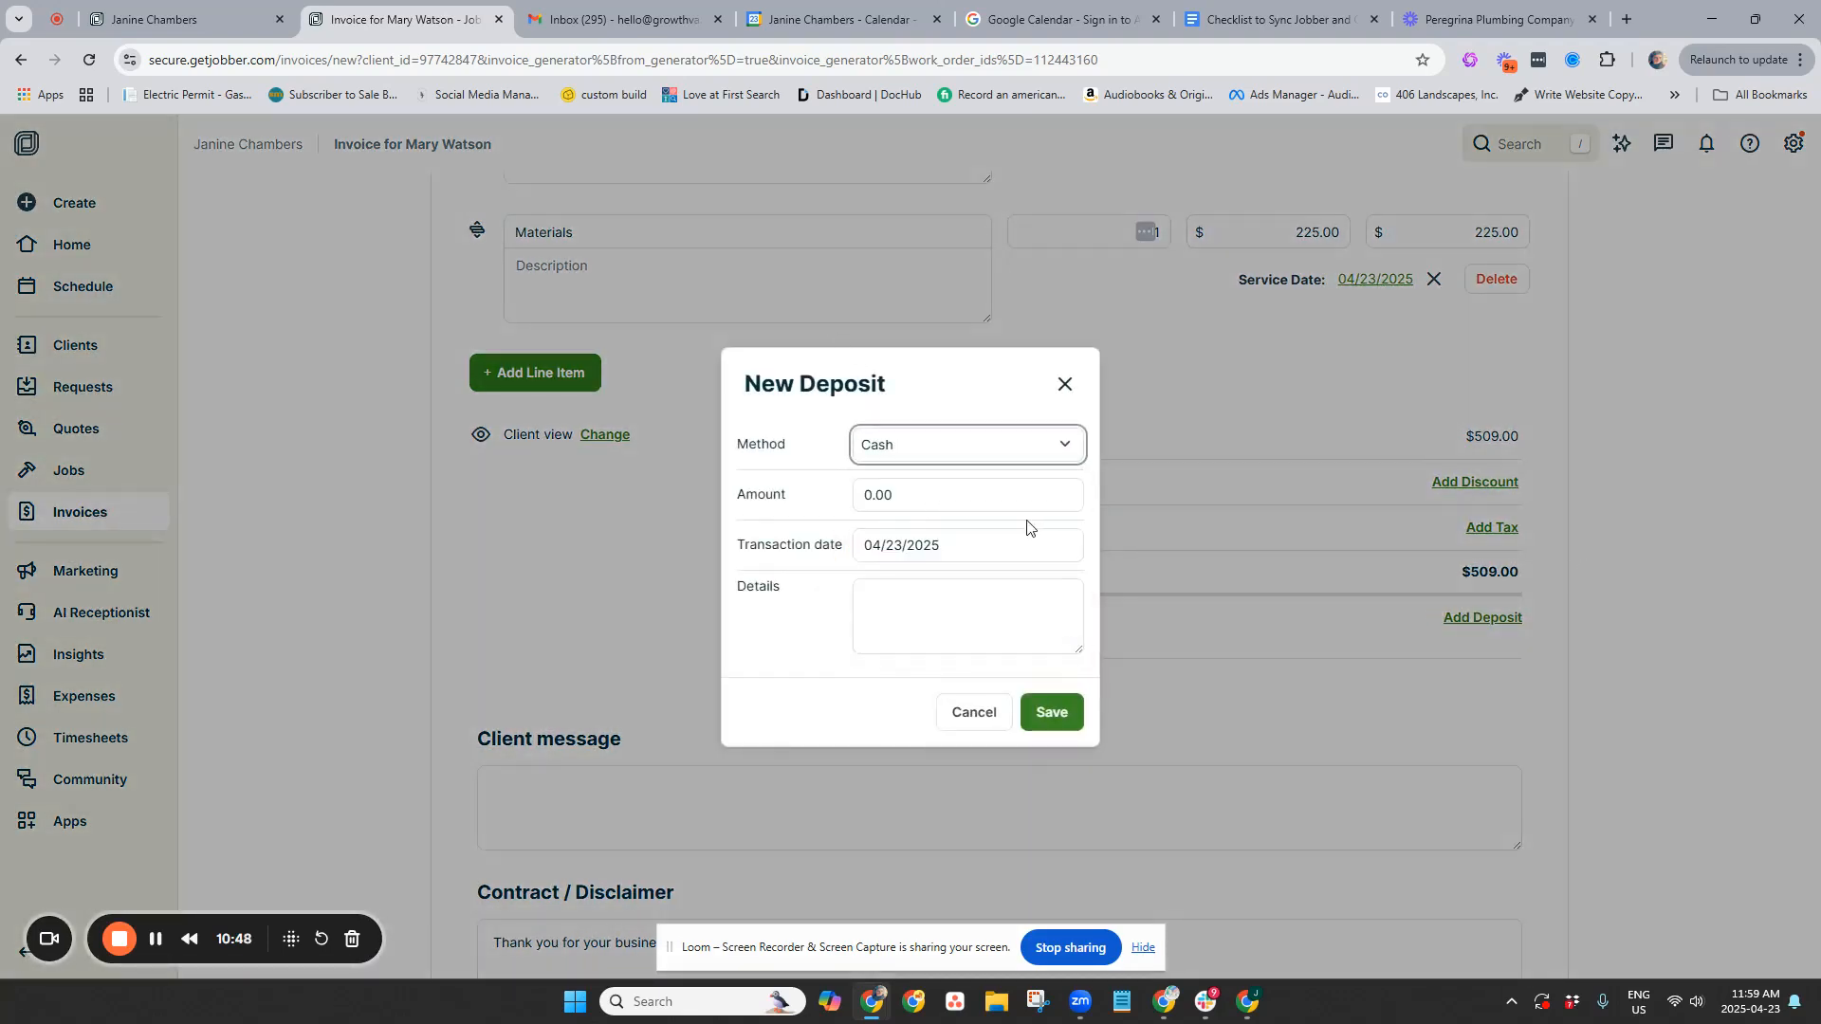
left_click(895, 497)
type("199.")
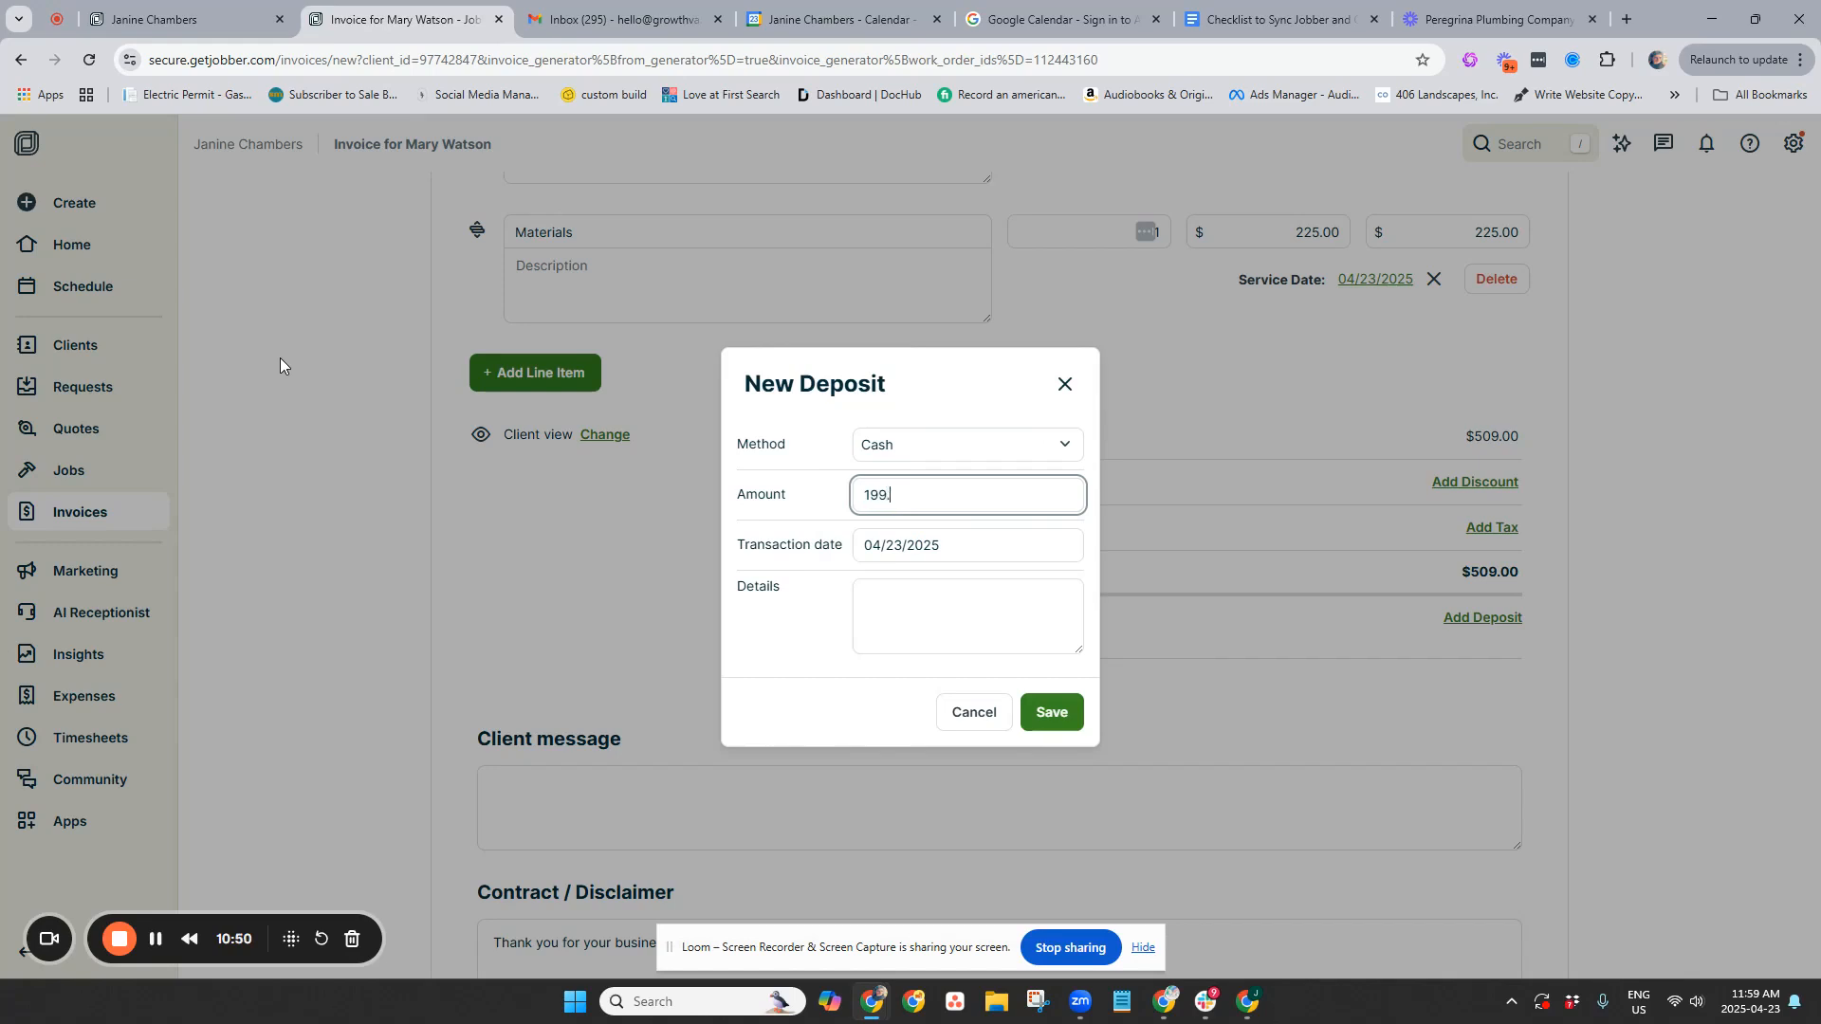
type("00")
key("Tab")
left_click(784, 630)
left_click(1009, 599)
type("deposit")
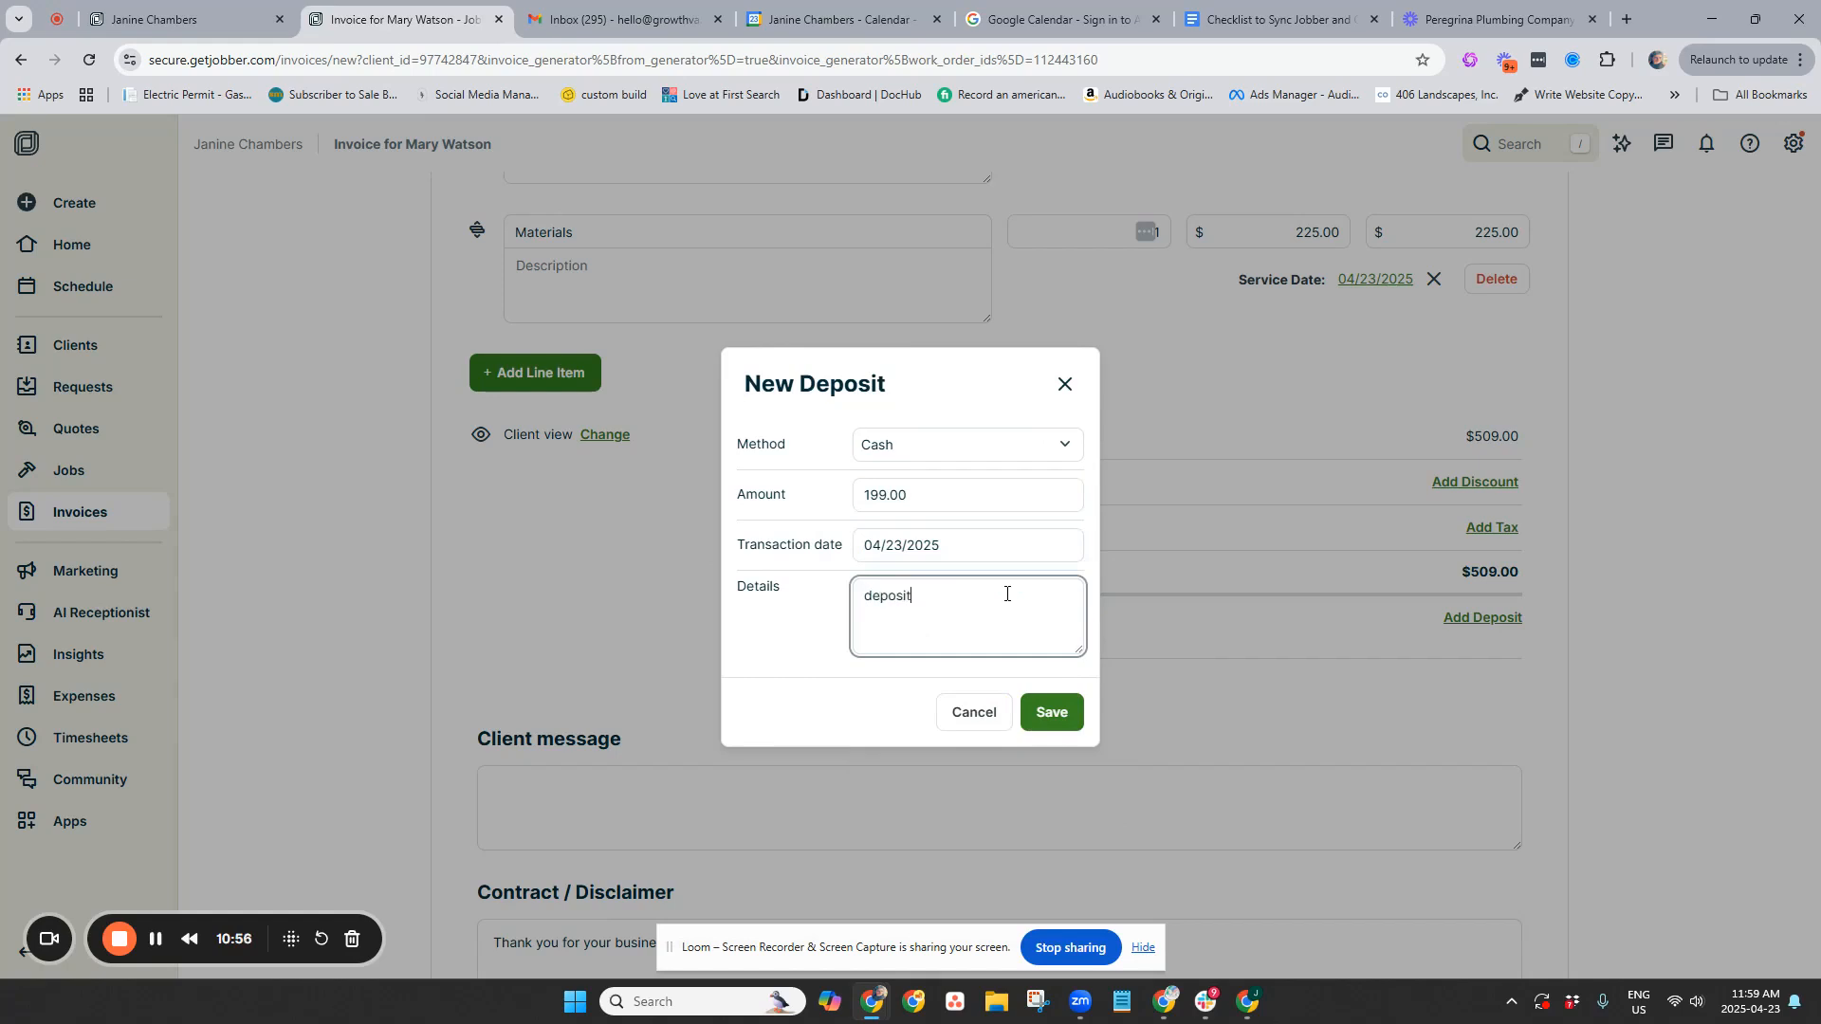
type(" made by zelle")
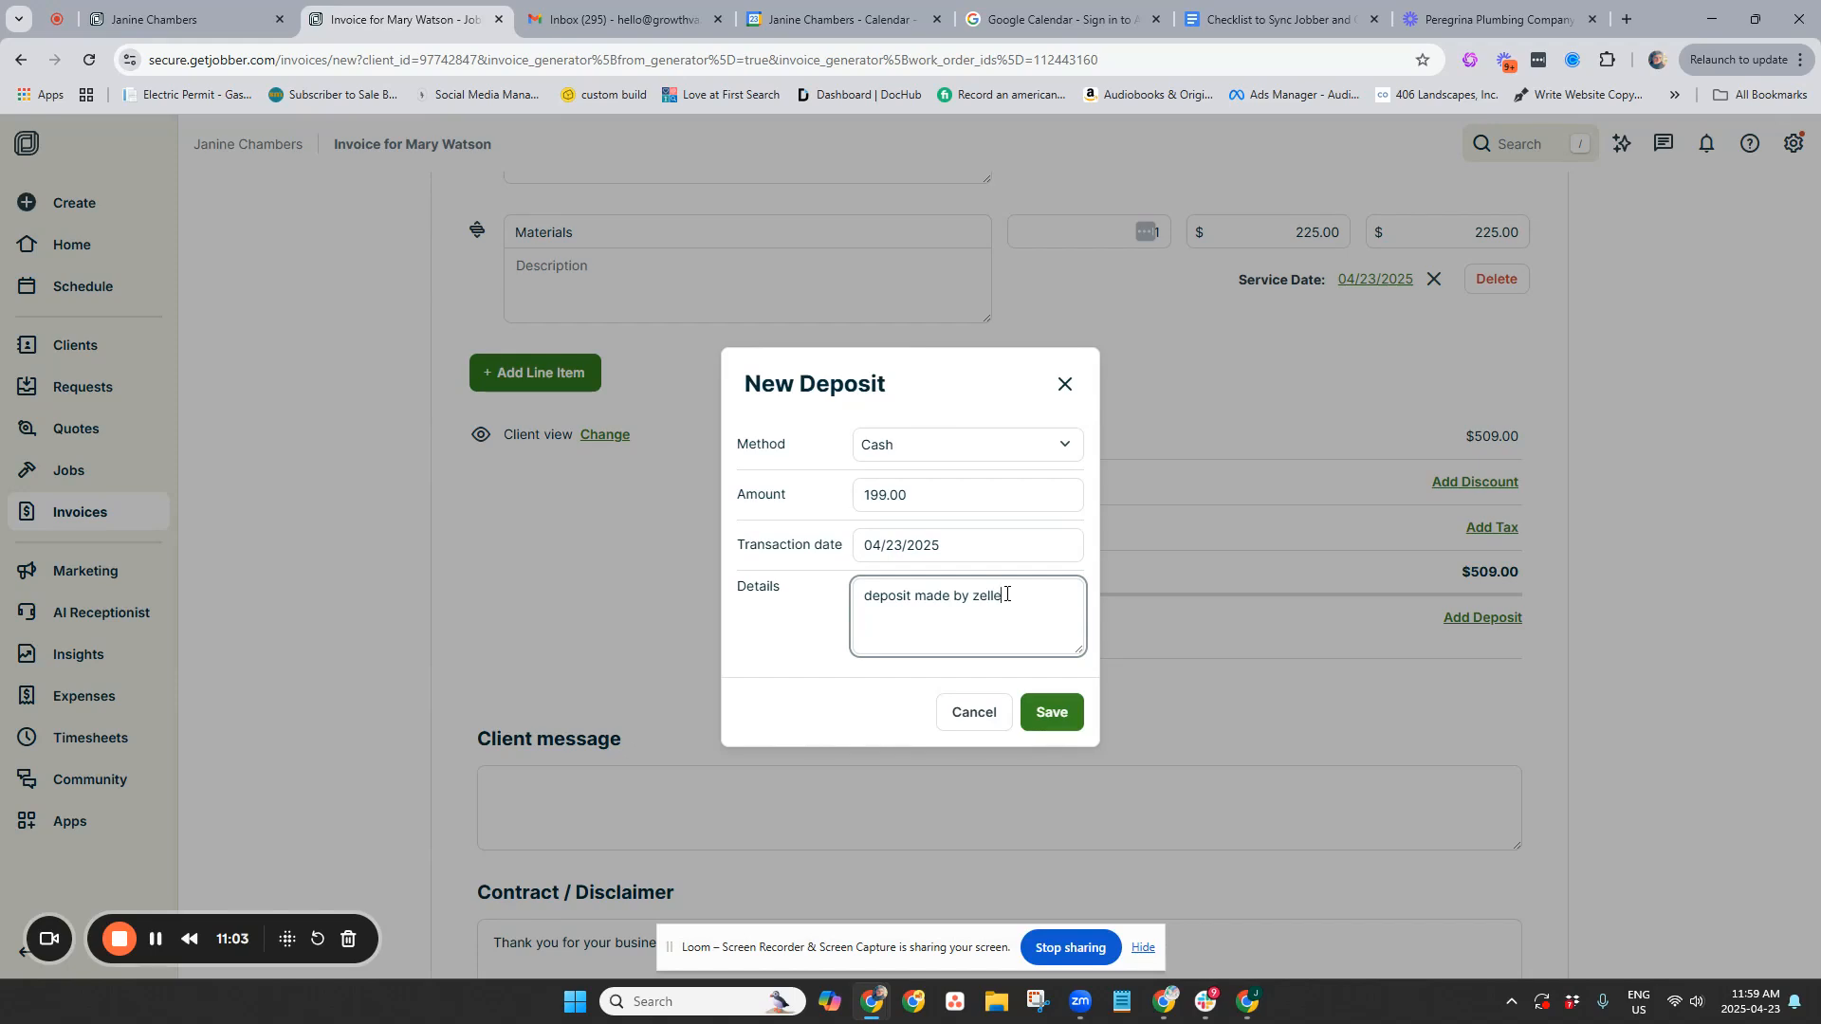
left_click(1048, 711)
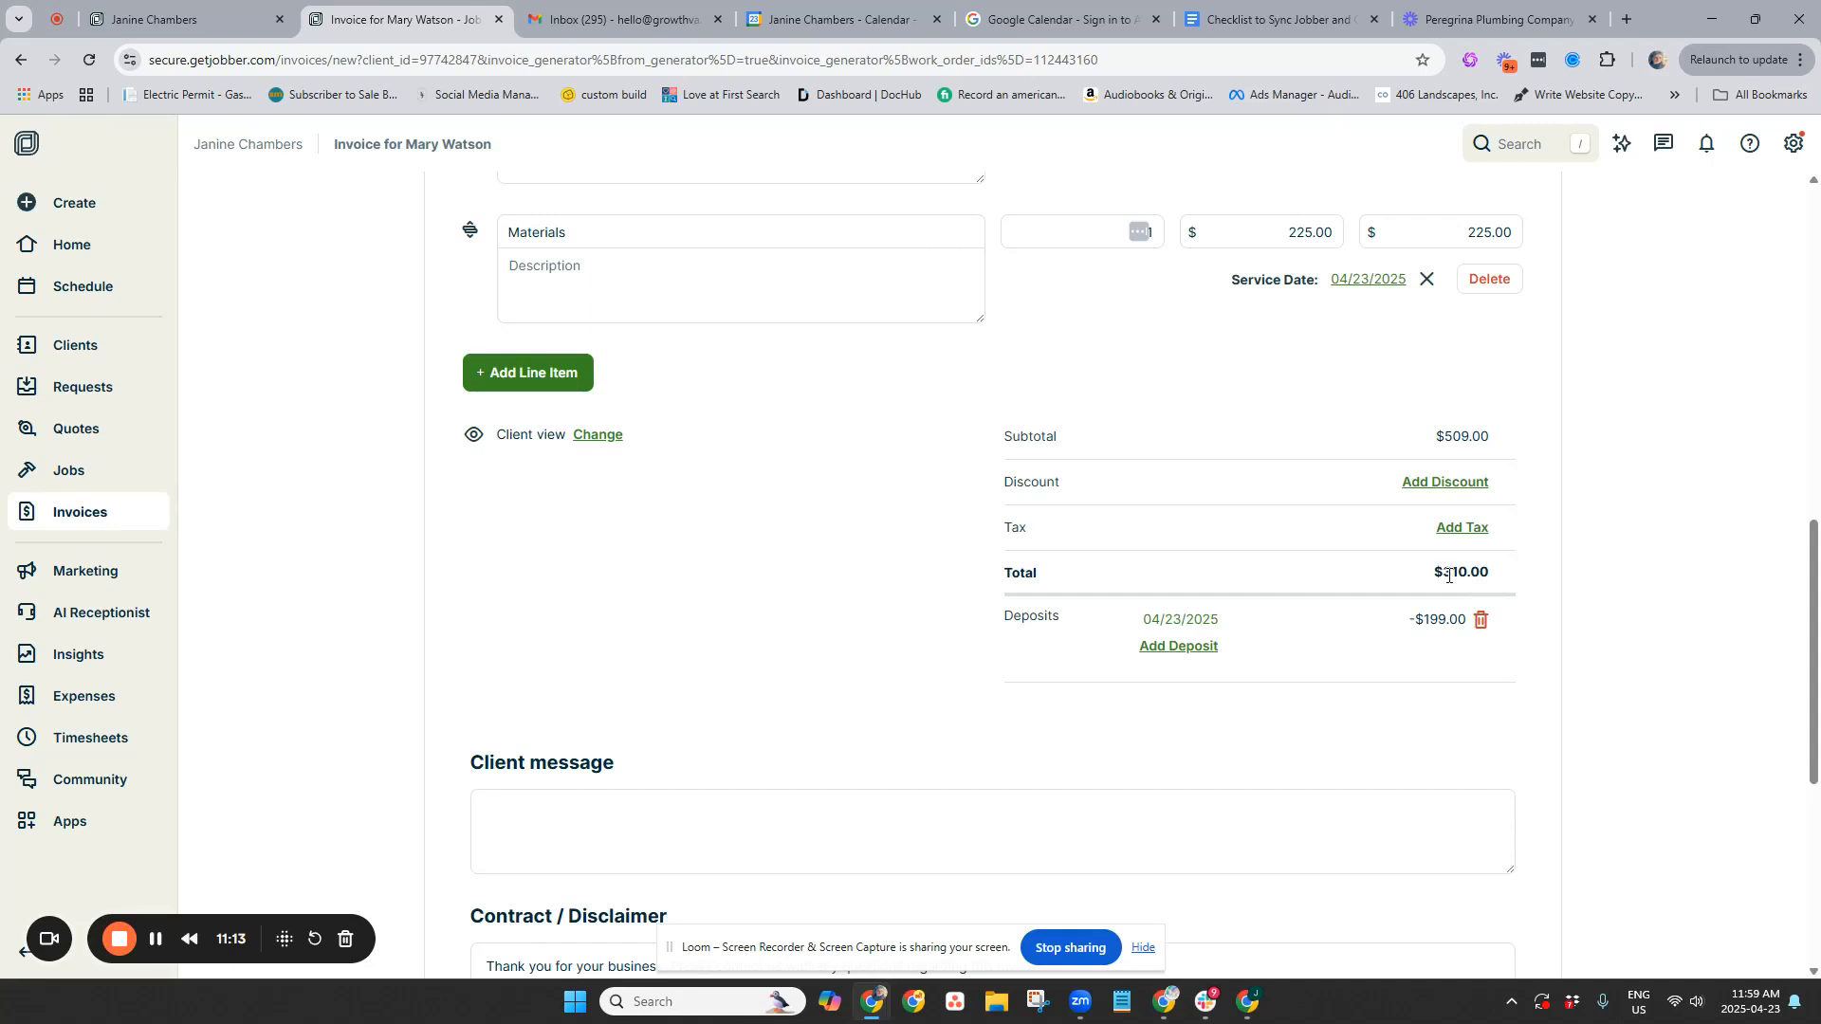
Enter descriptions for the Repairs and Materials line items and show the Save And… options
scroll(1532, 389, "up", 6)
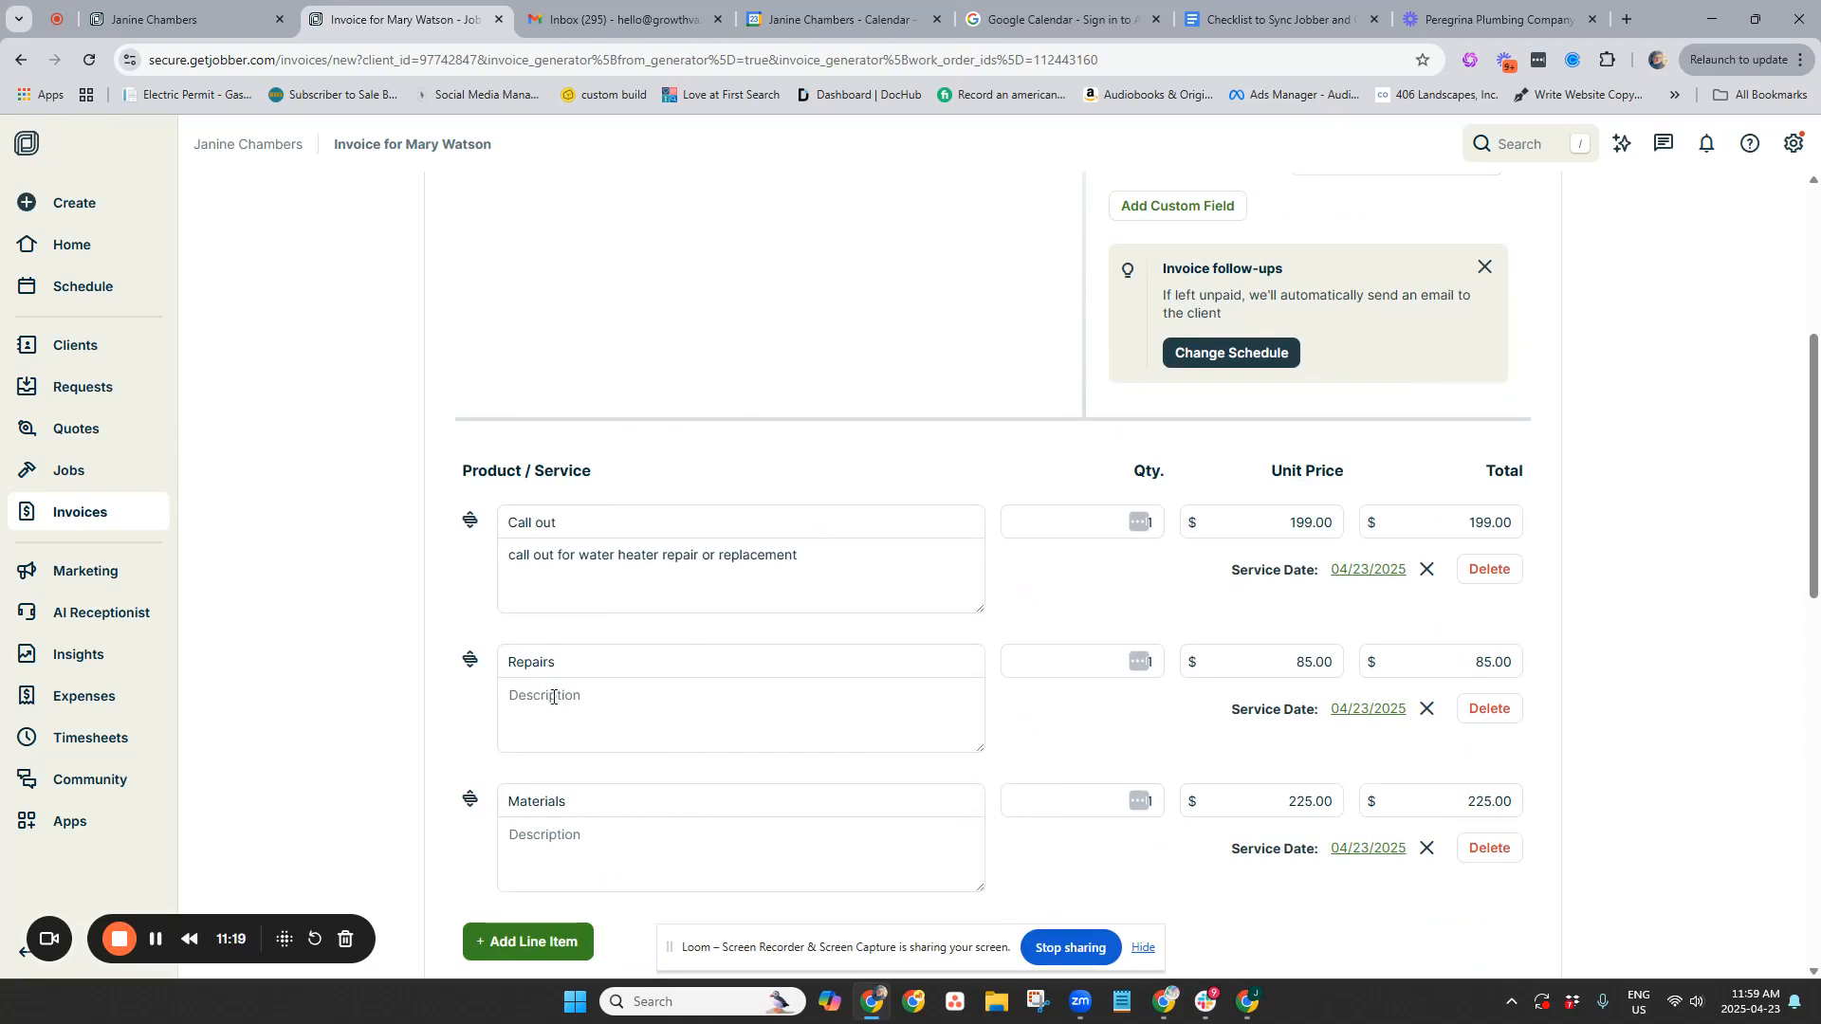
left_click(756, 693)
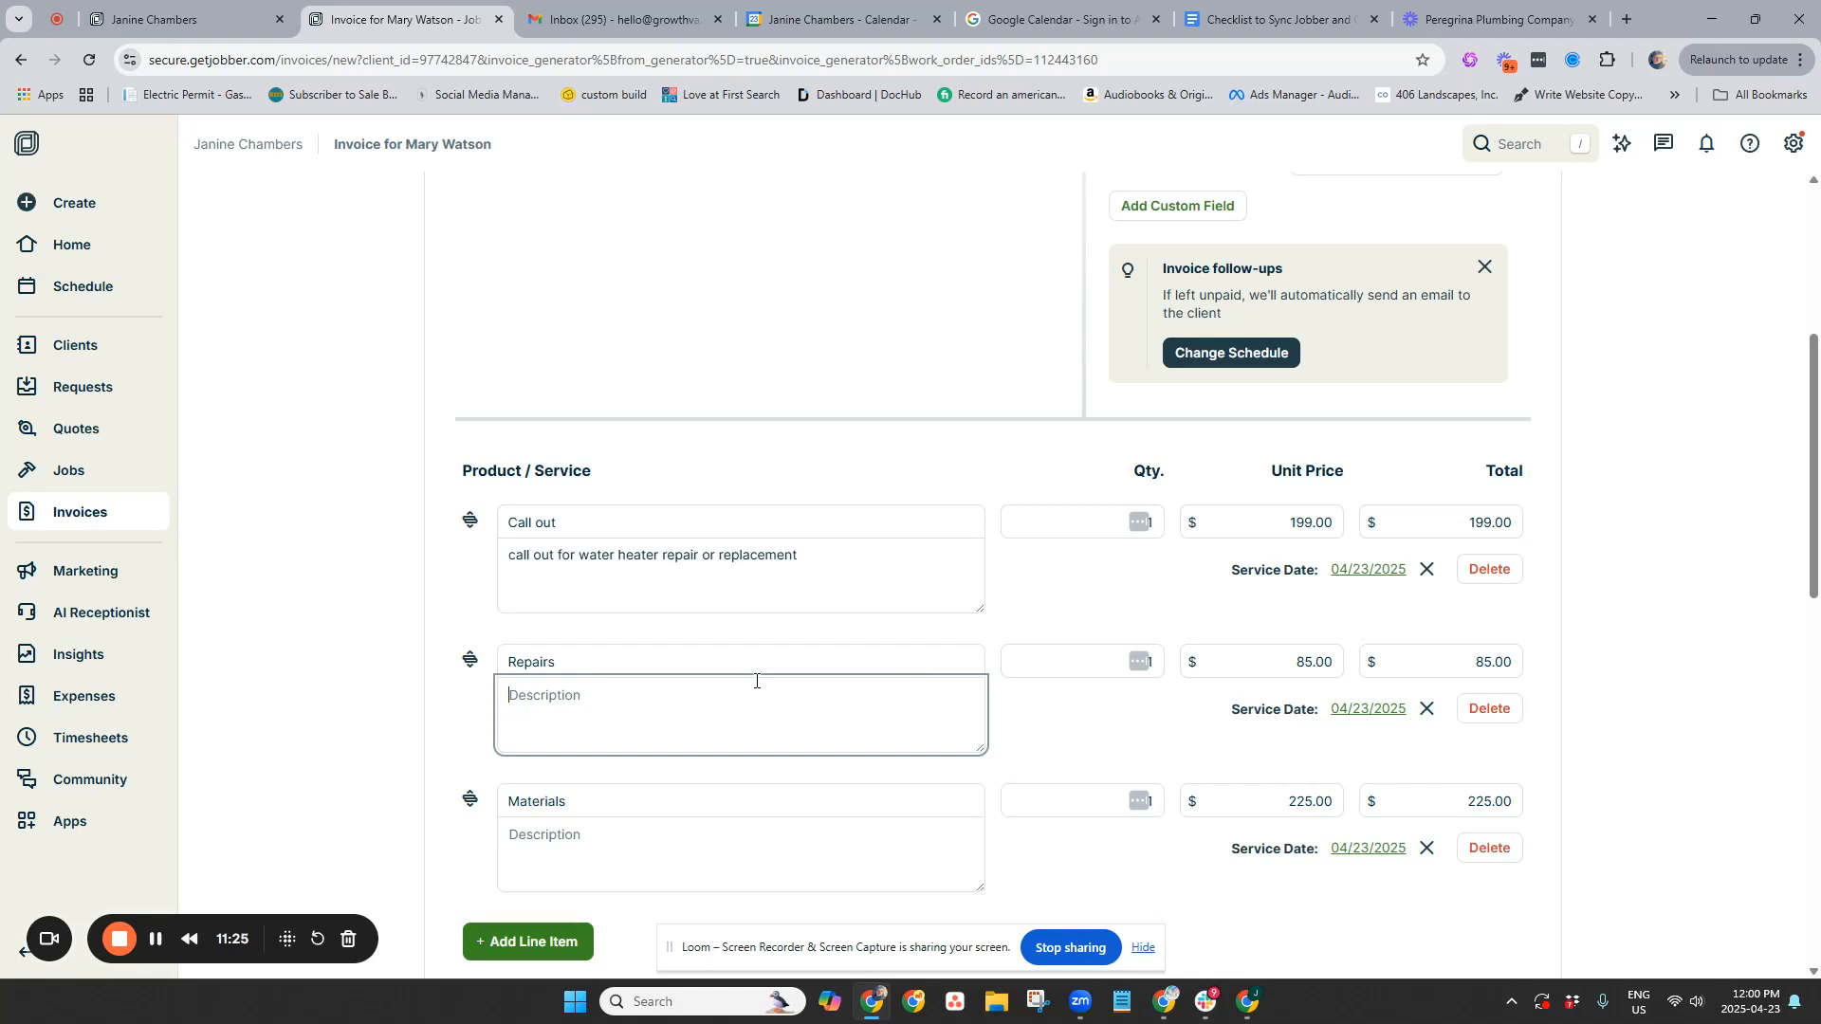
type("work that was completed:")
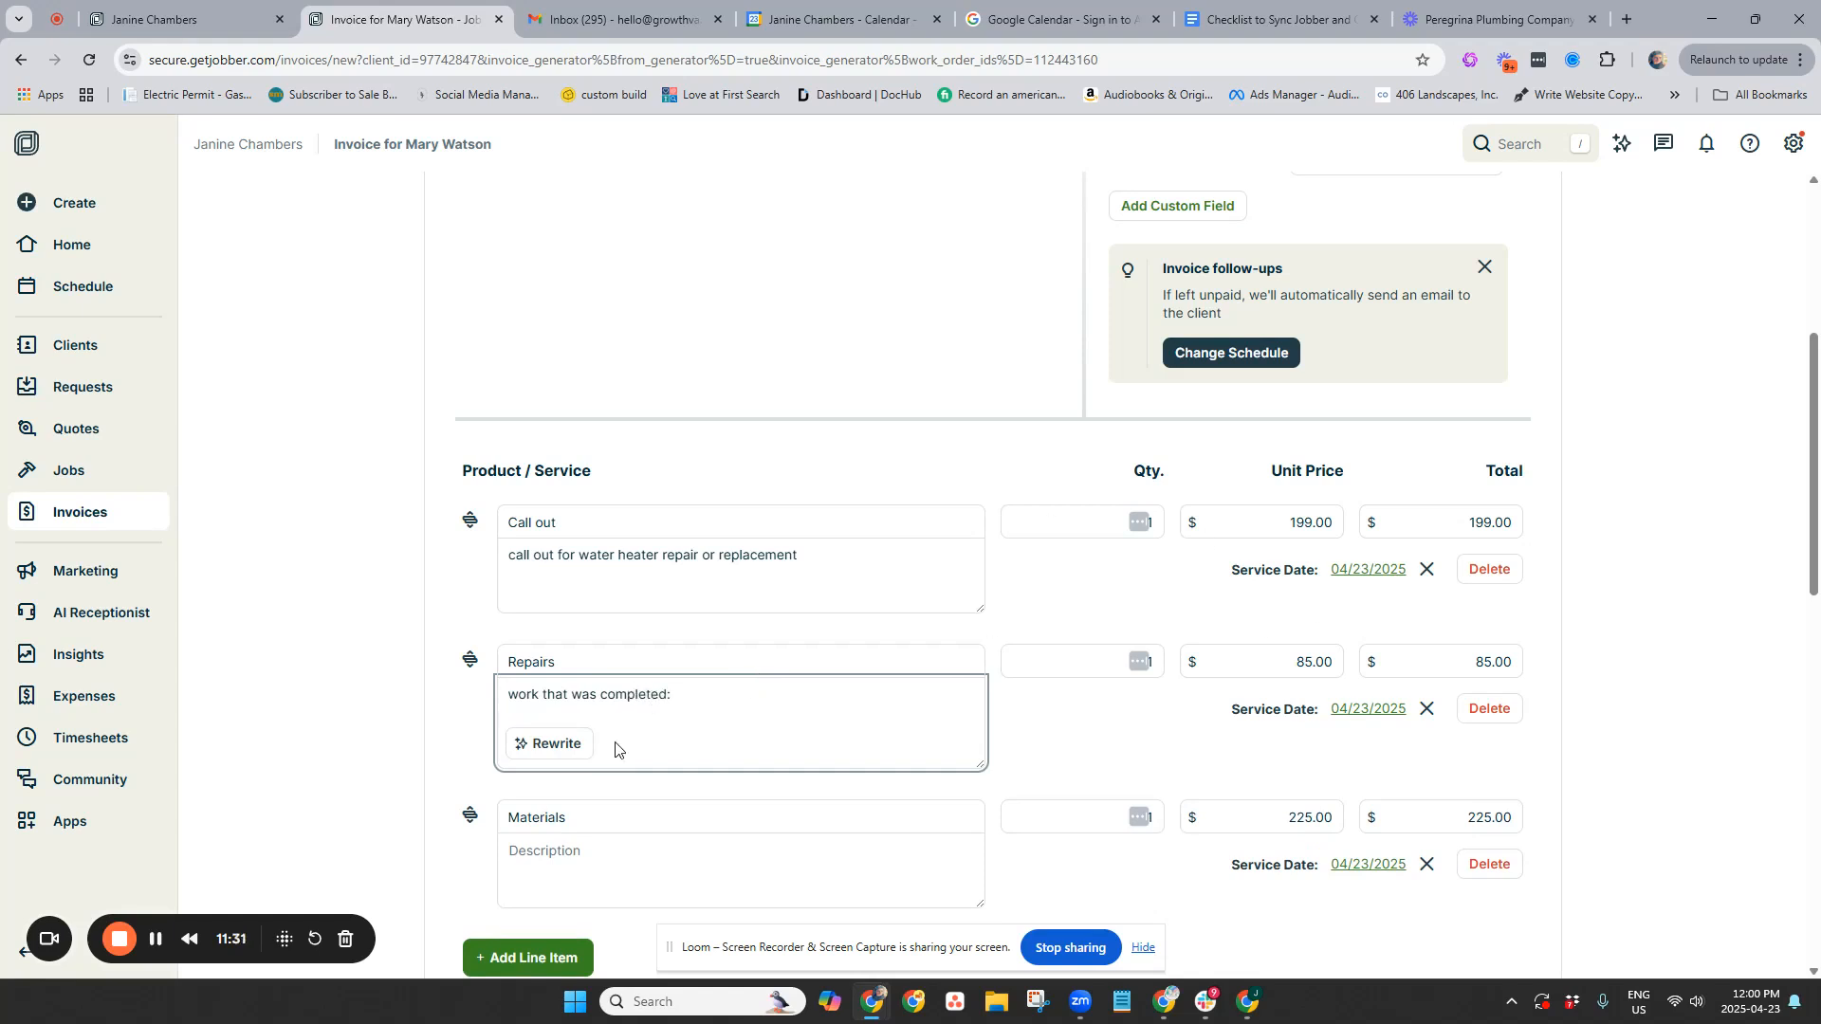
left_click(592, 865)
type("Mate")
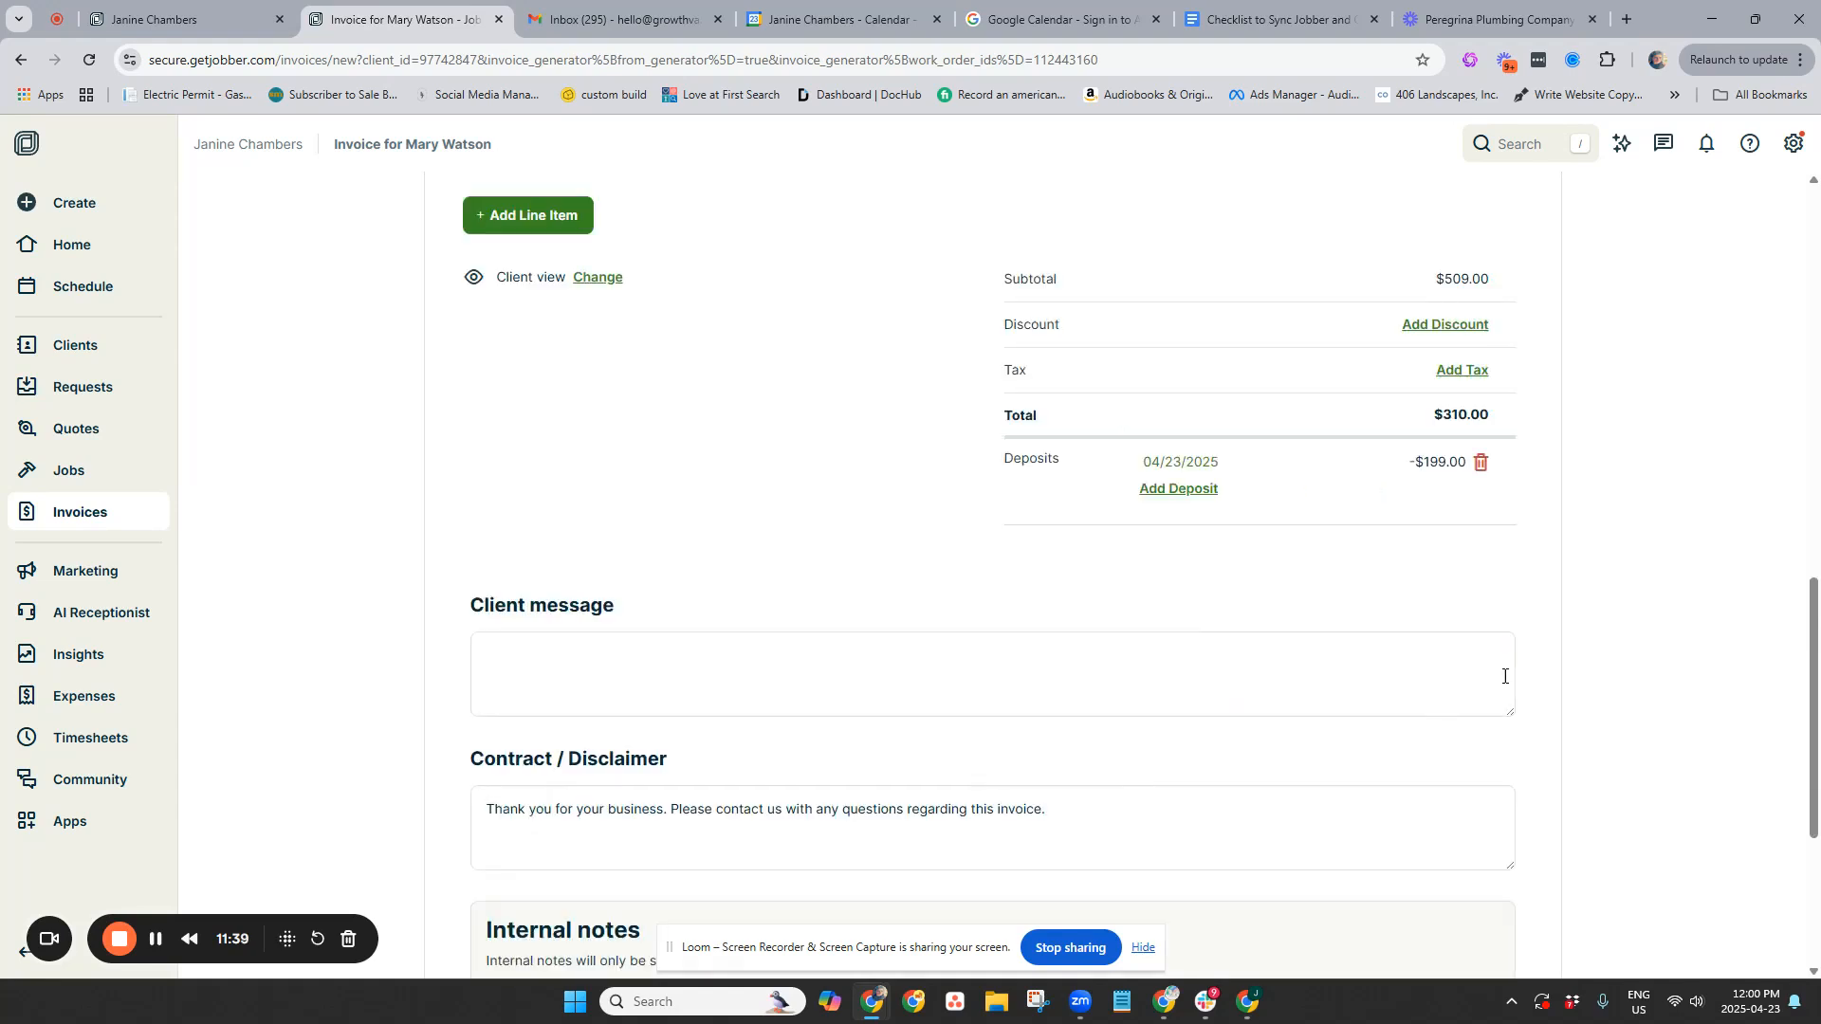
scroll(1435, 715, "down", 4)
left_click(1441, 906)
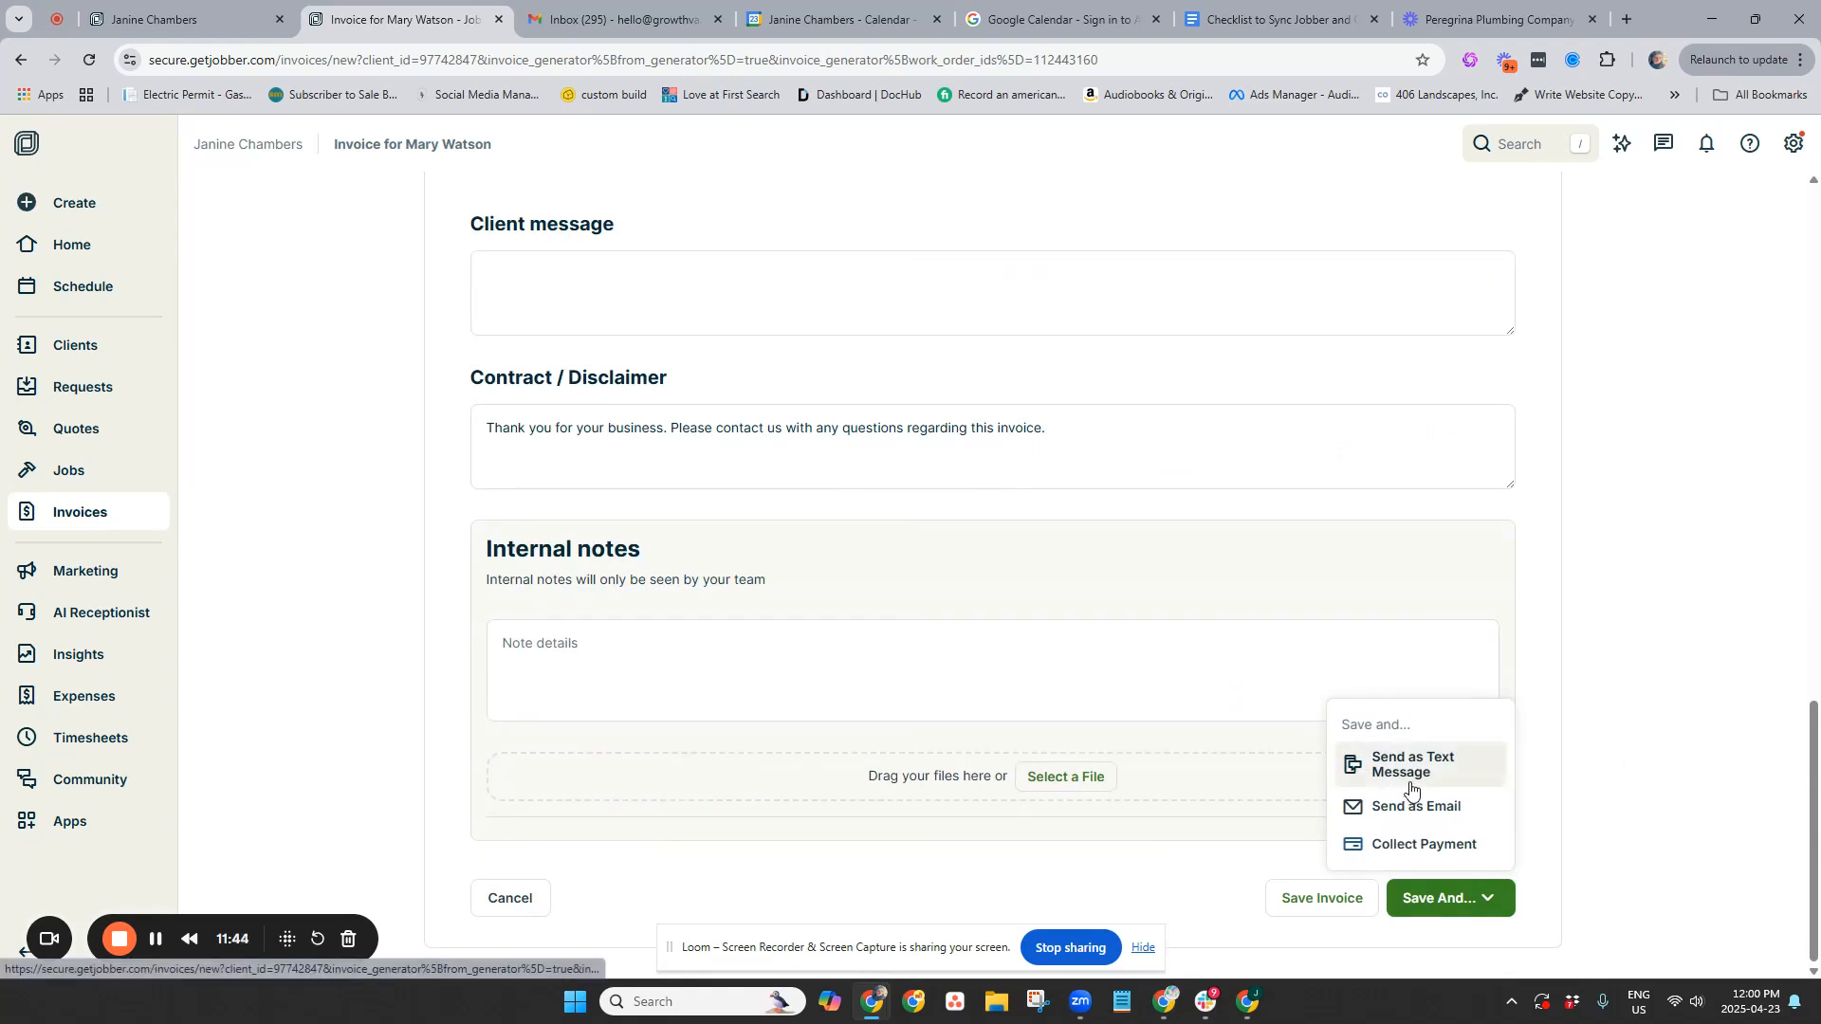
Collect the $310.00 payment by credit/debit card and save it with an email receipt
left_click(1439, 853)
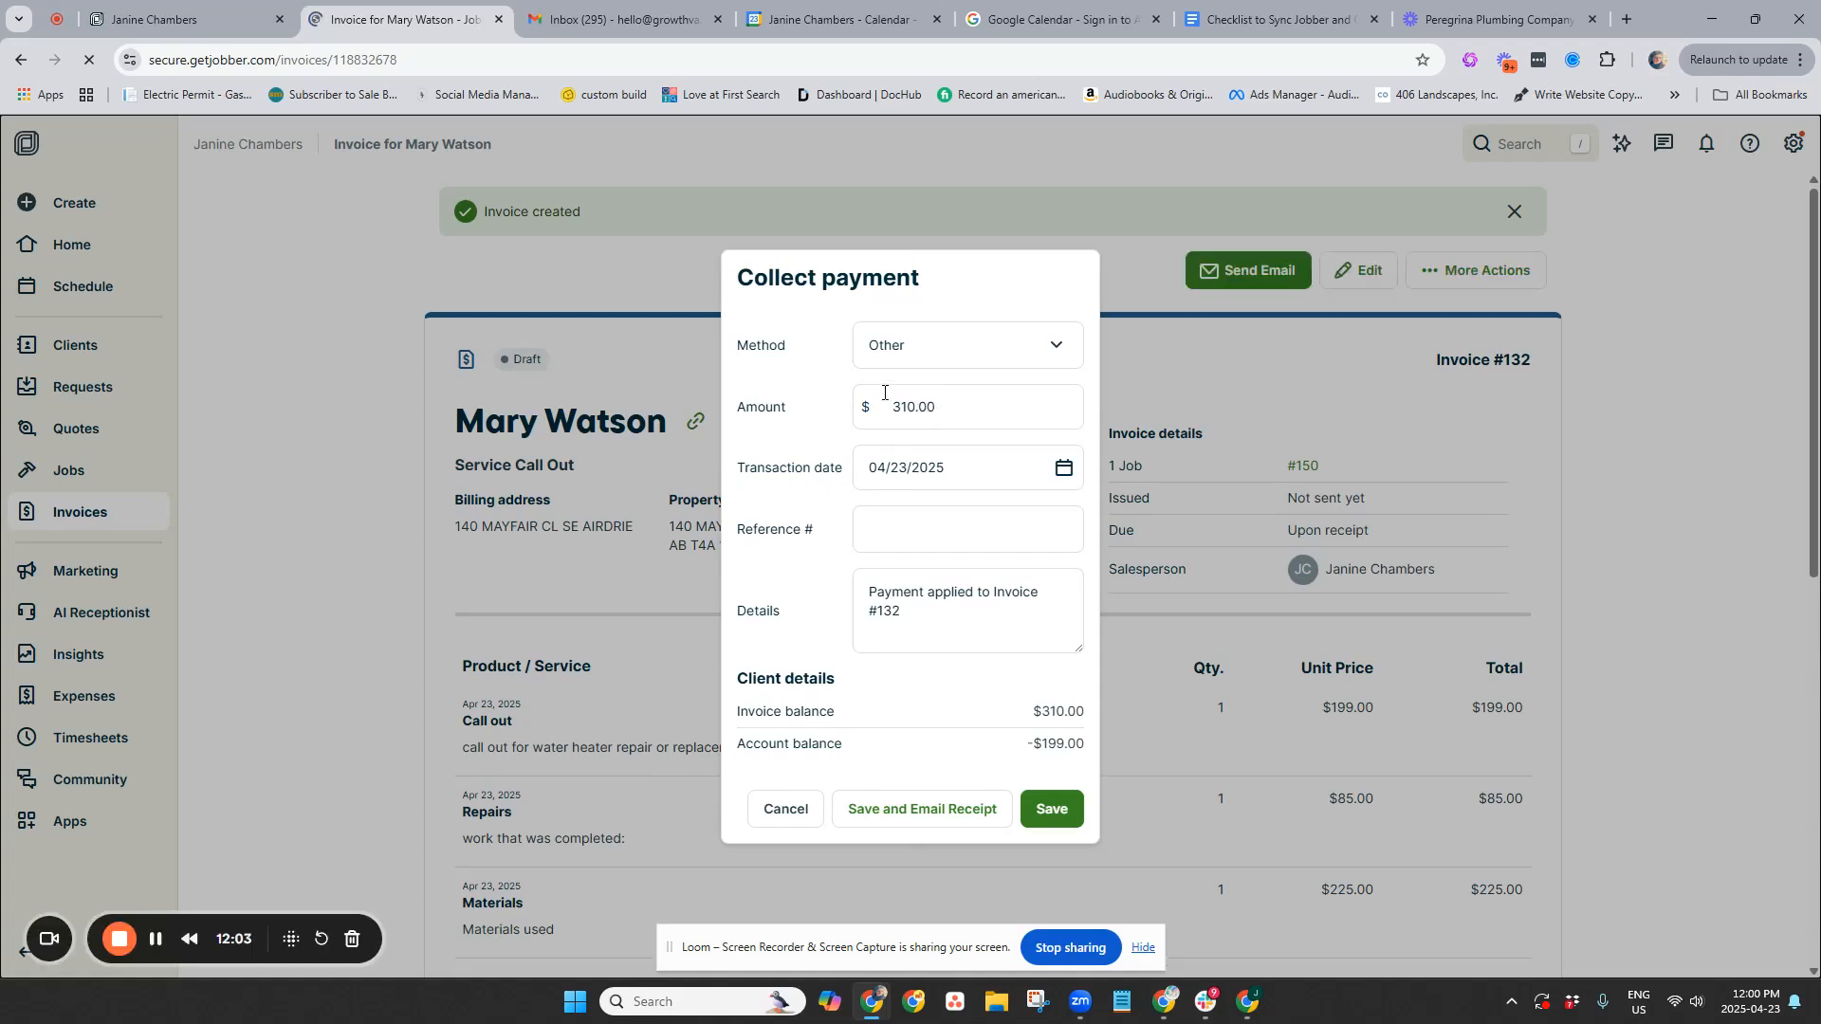
left_click(932, 356)
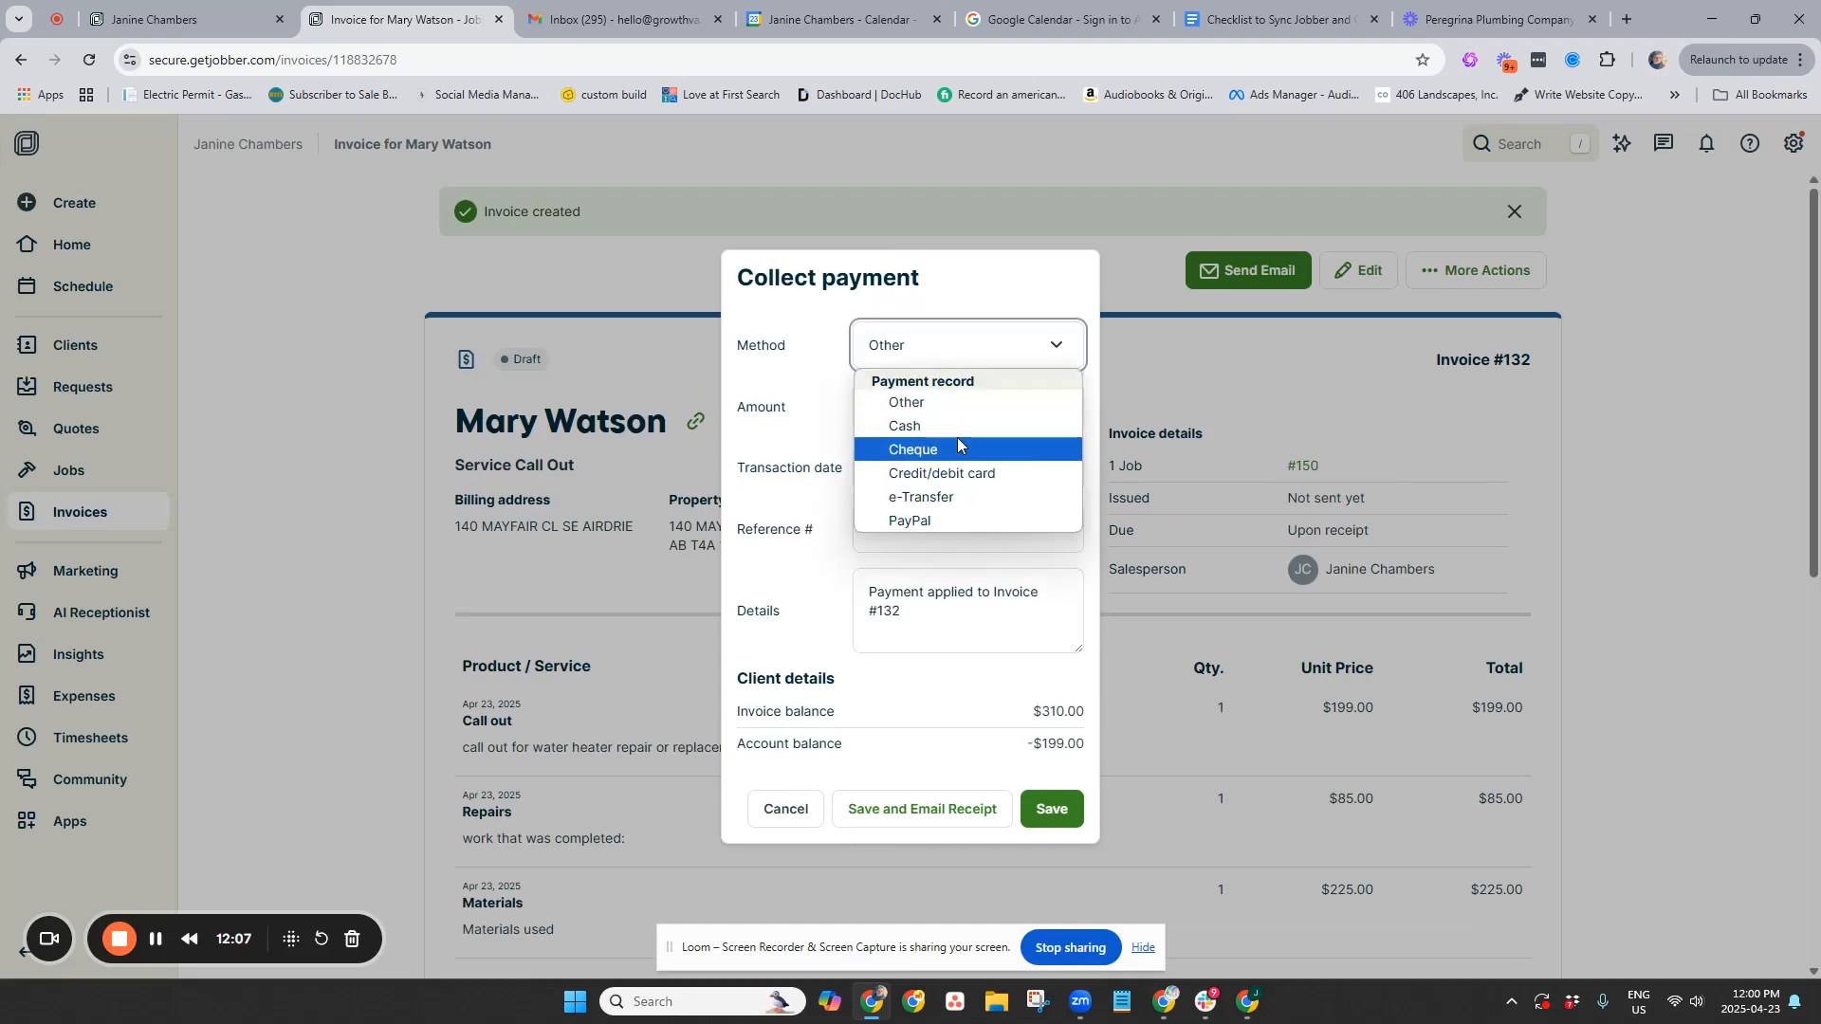
left_click(969, 474)
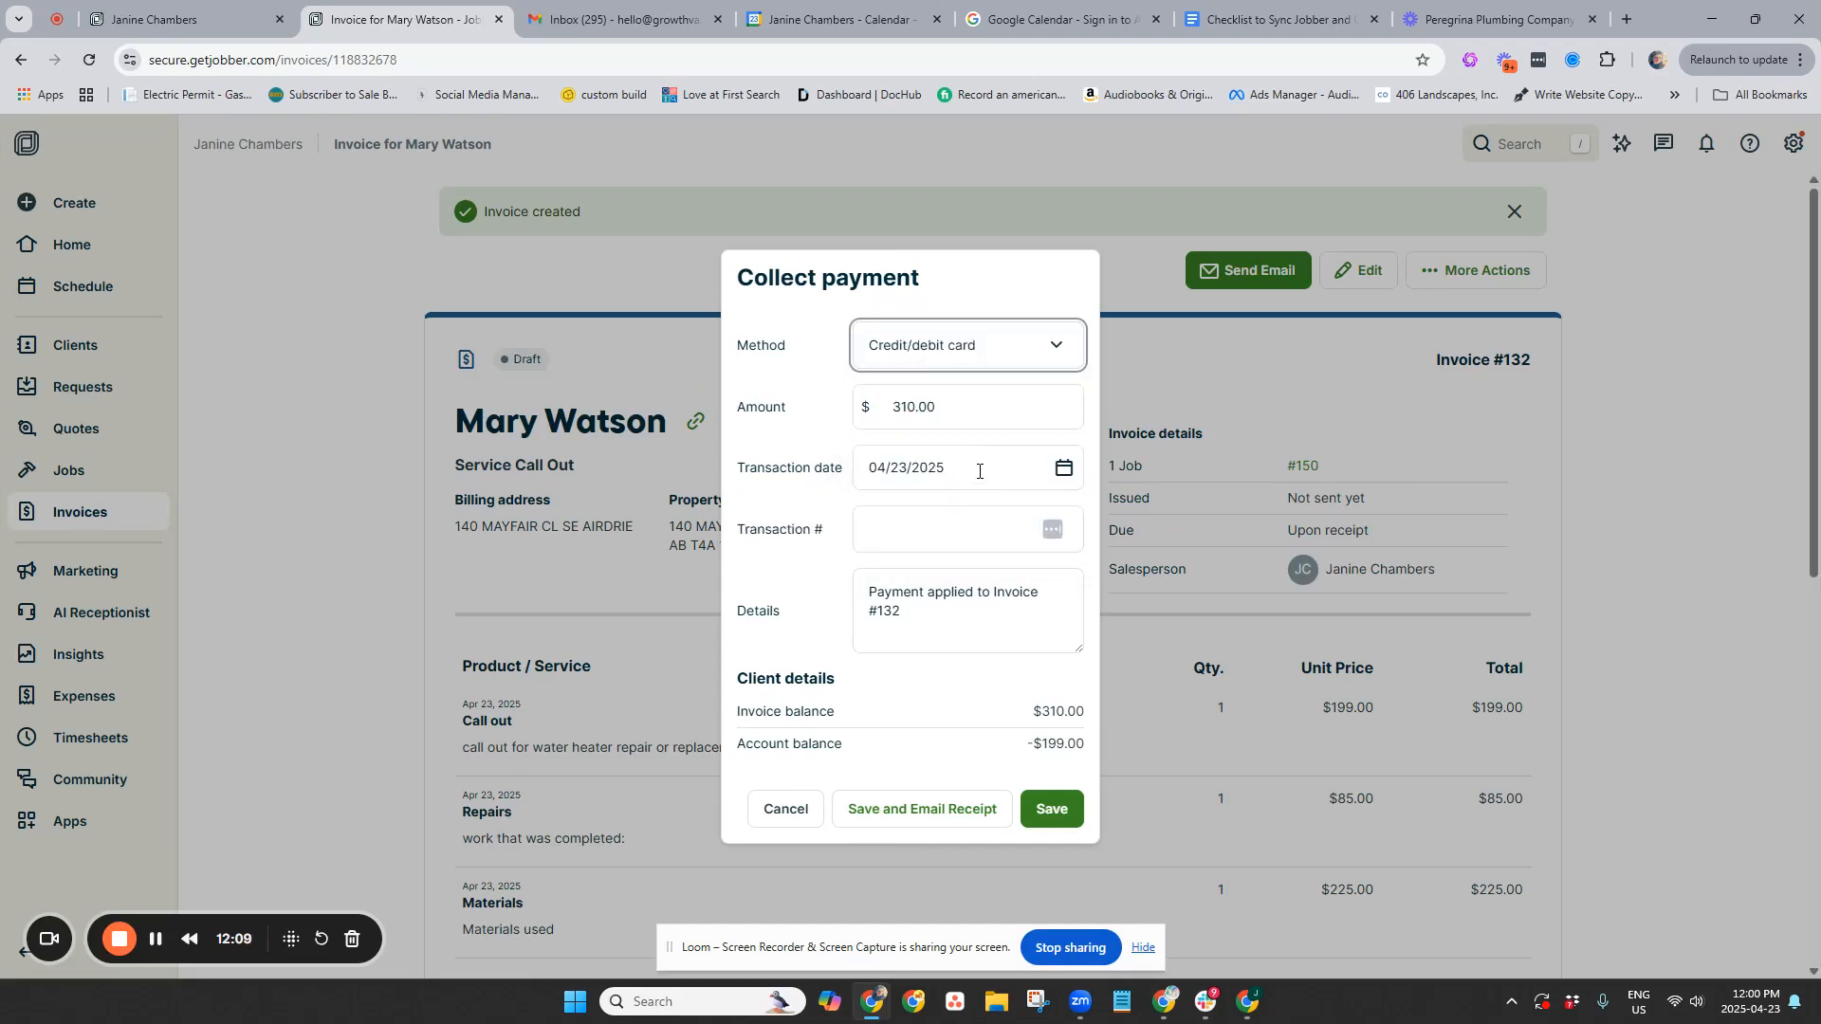
left_click(923, 527)
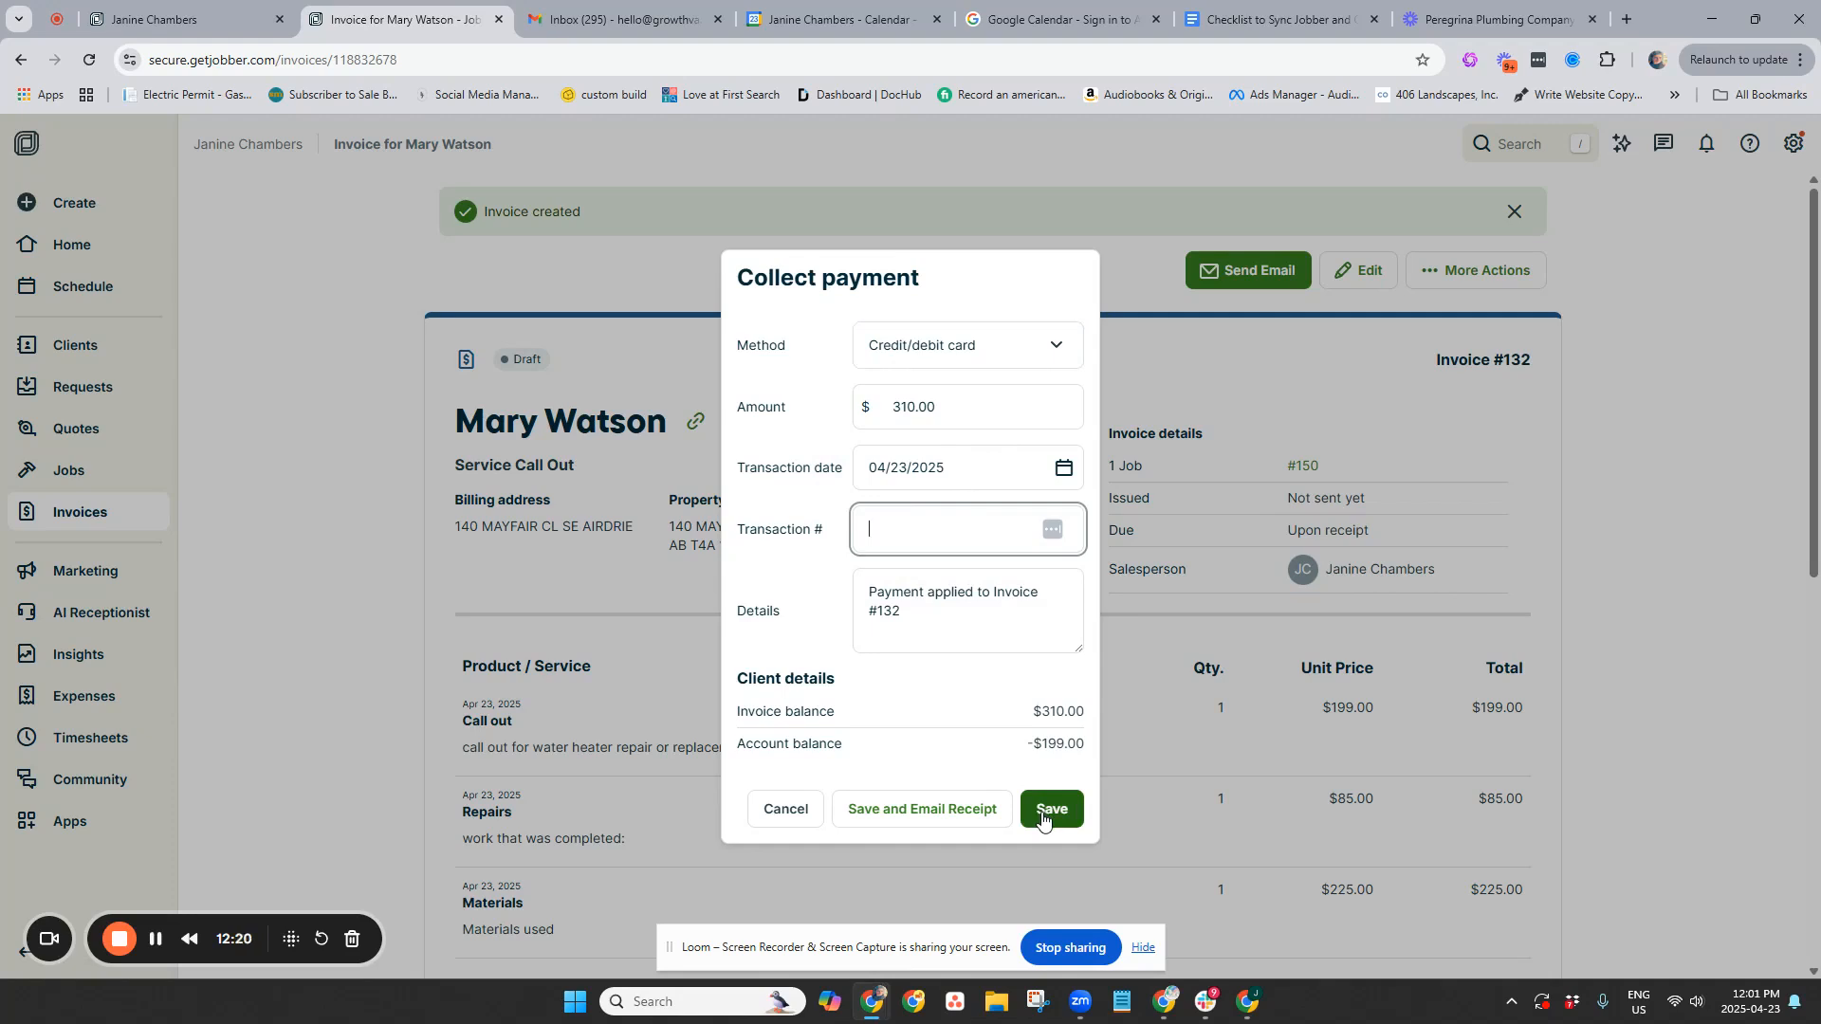
left_click(912, 812)
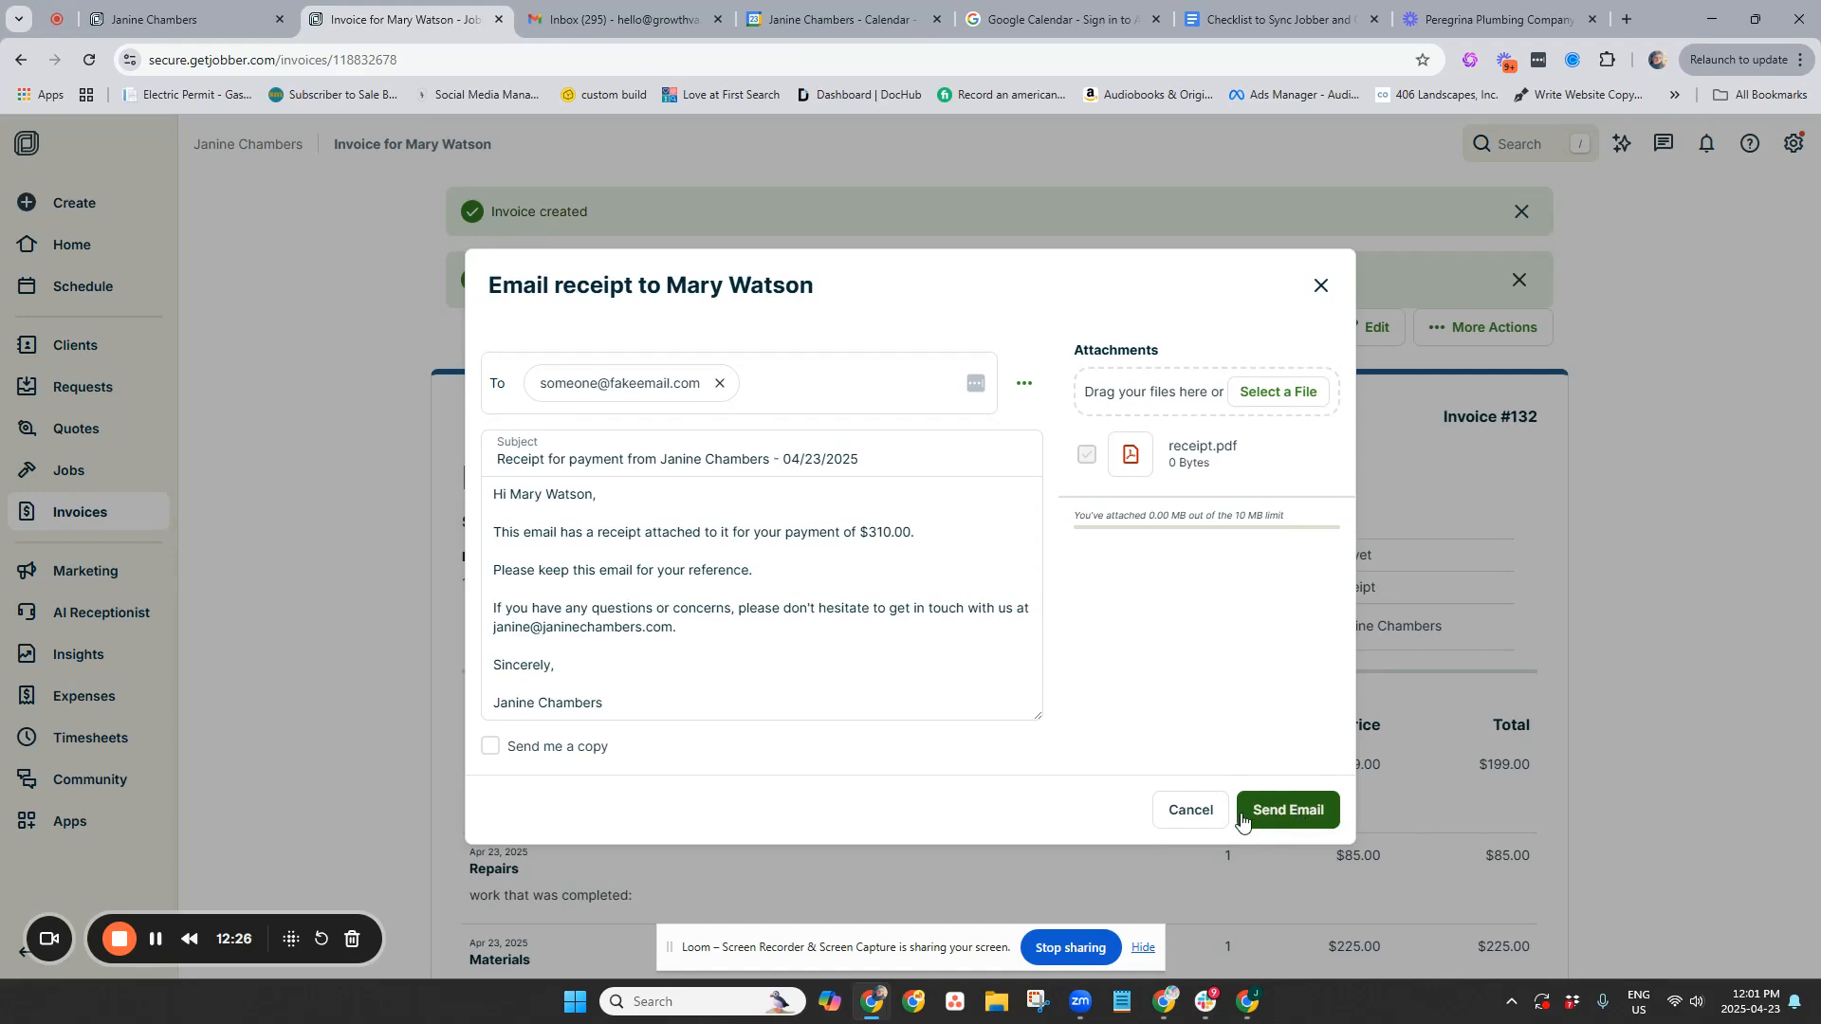
Cancel the receipt email, mark invoice #132 as sent, and confirm the $0.00 balance
left_click(1181, 808)
left_click(1474, 327)
left_click(1427, 506)
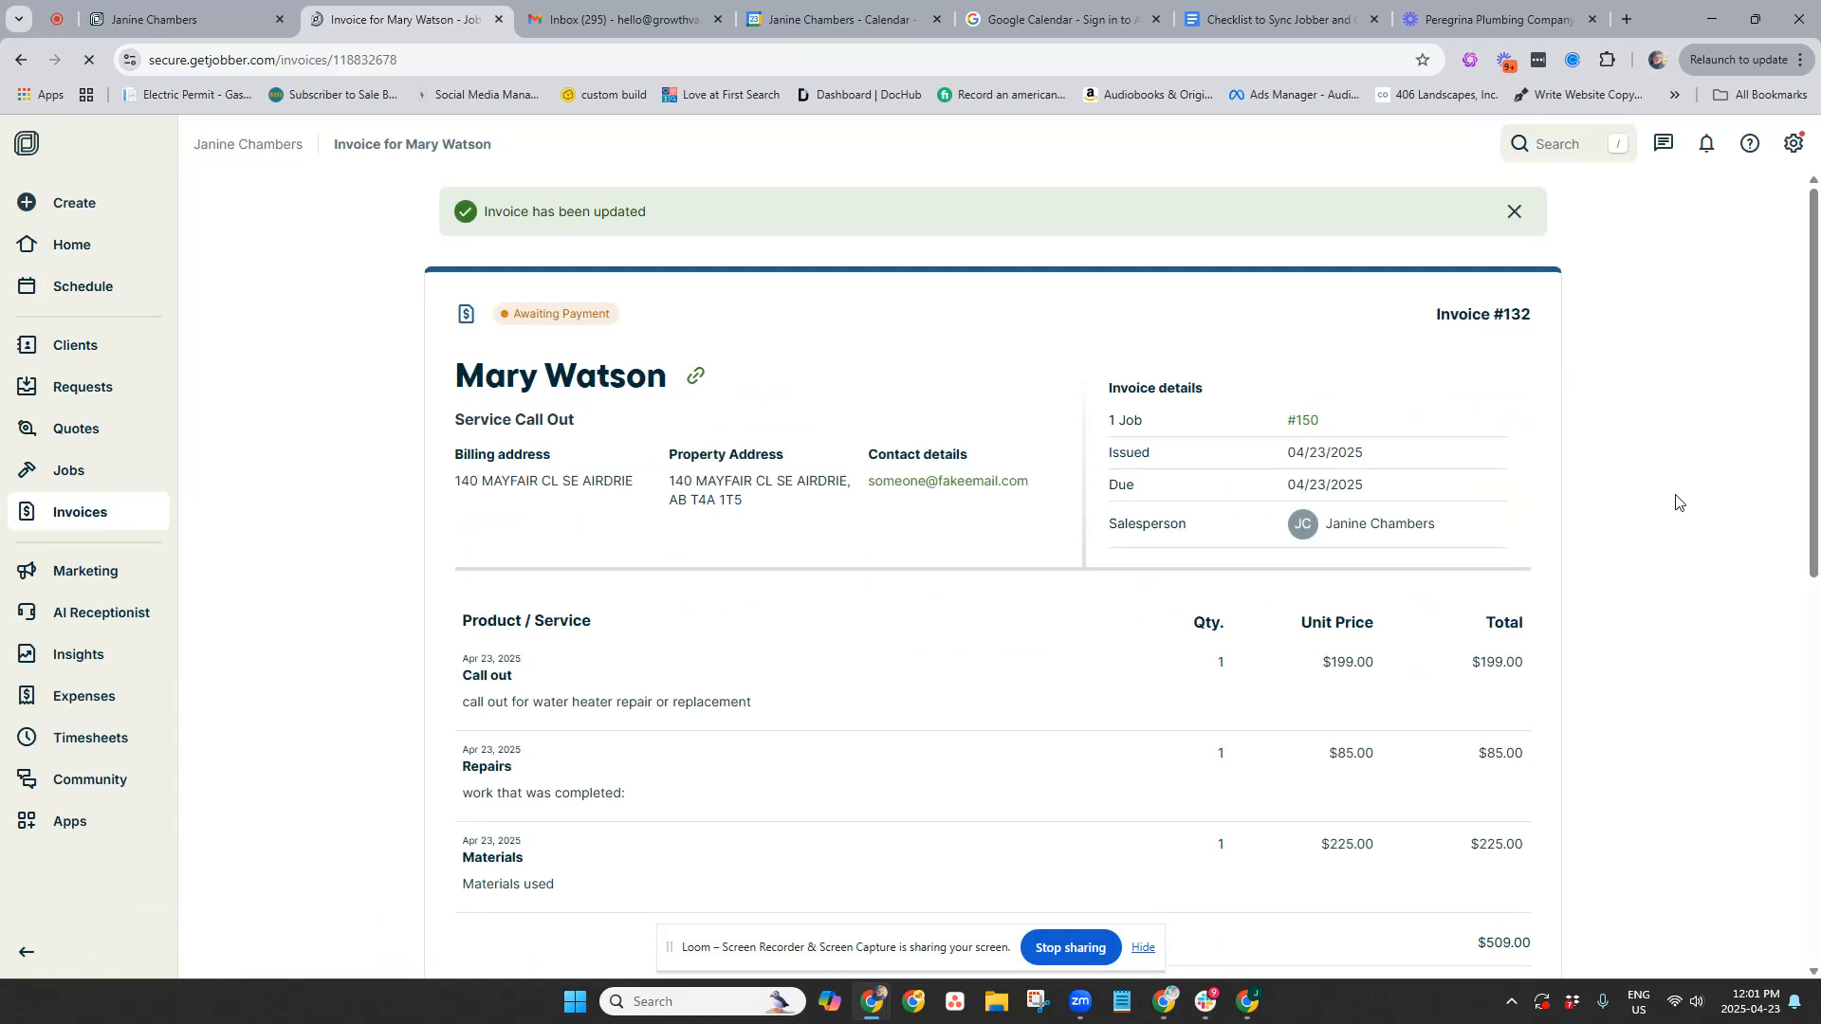
scroll(1676, 501, "down", 6)
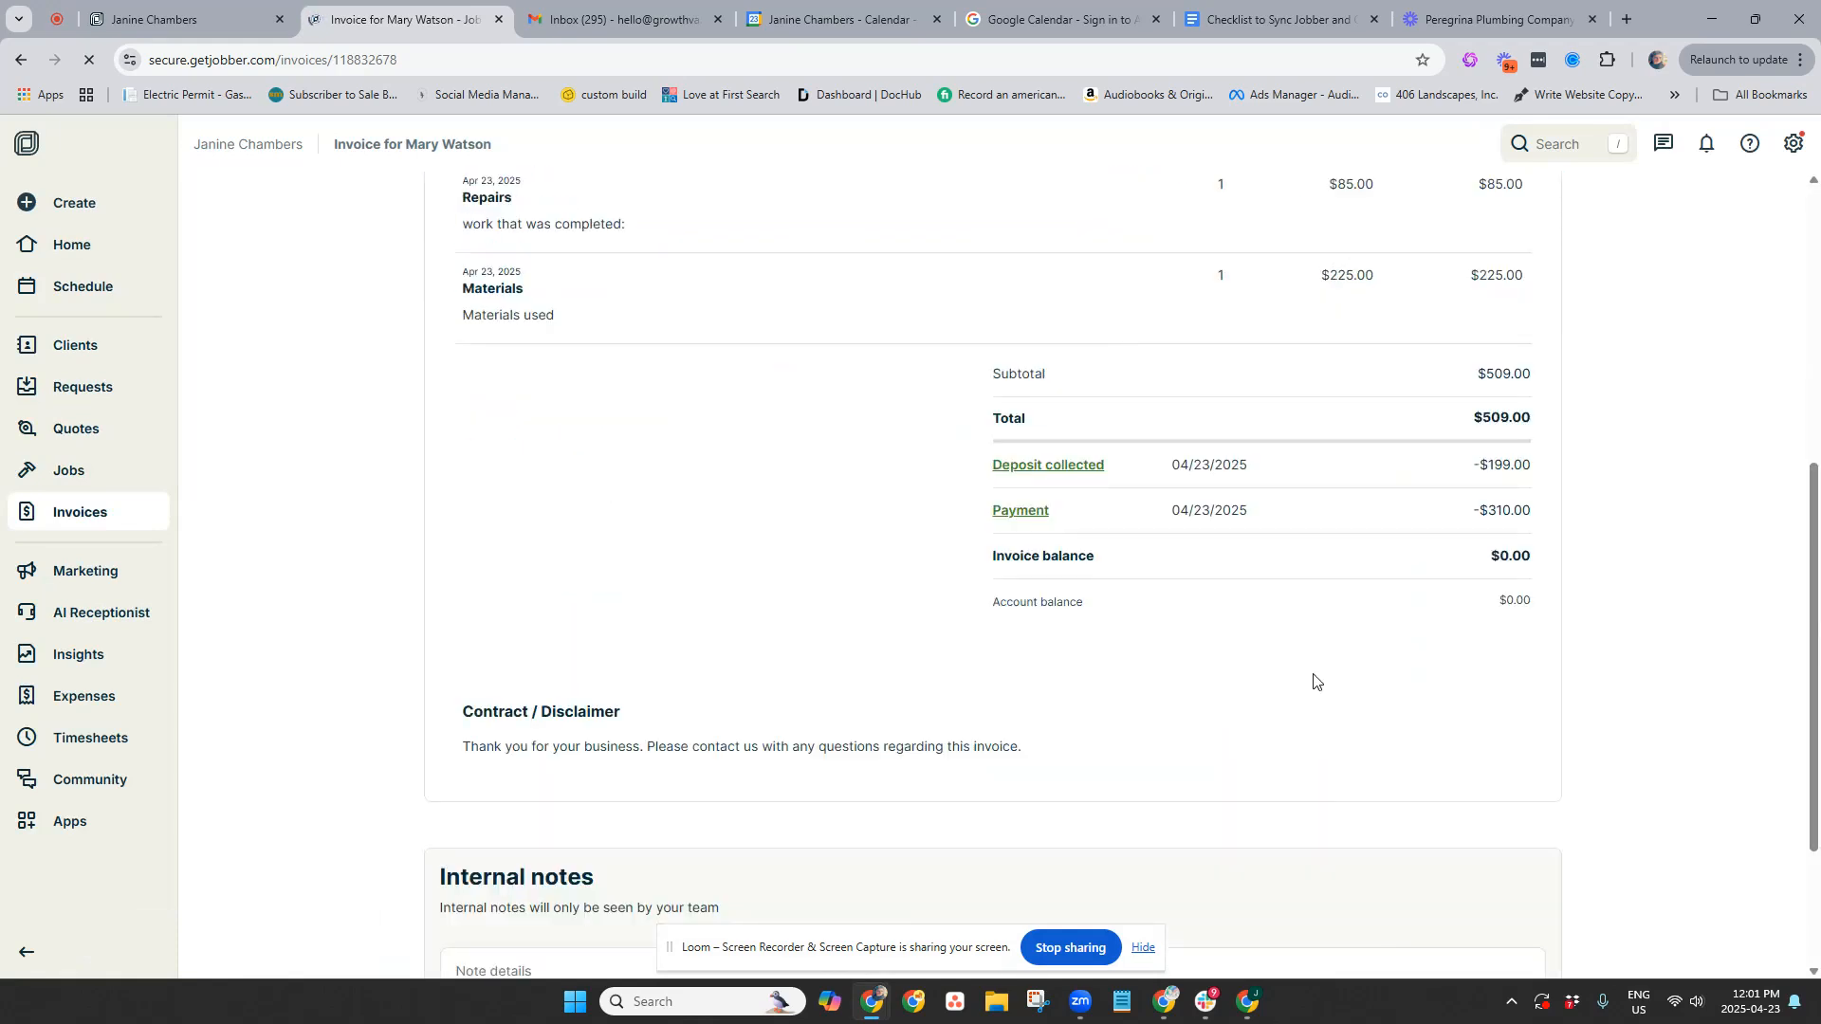
scroll(1337, 702, "down", 3)
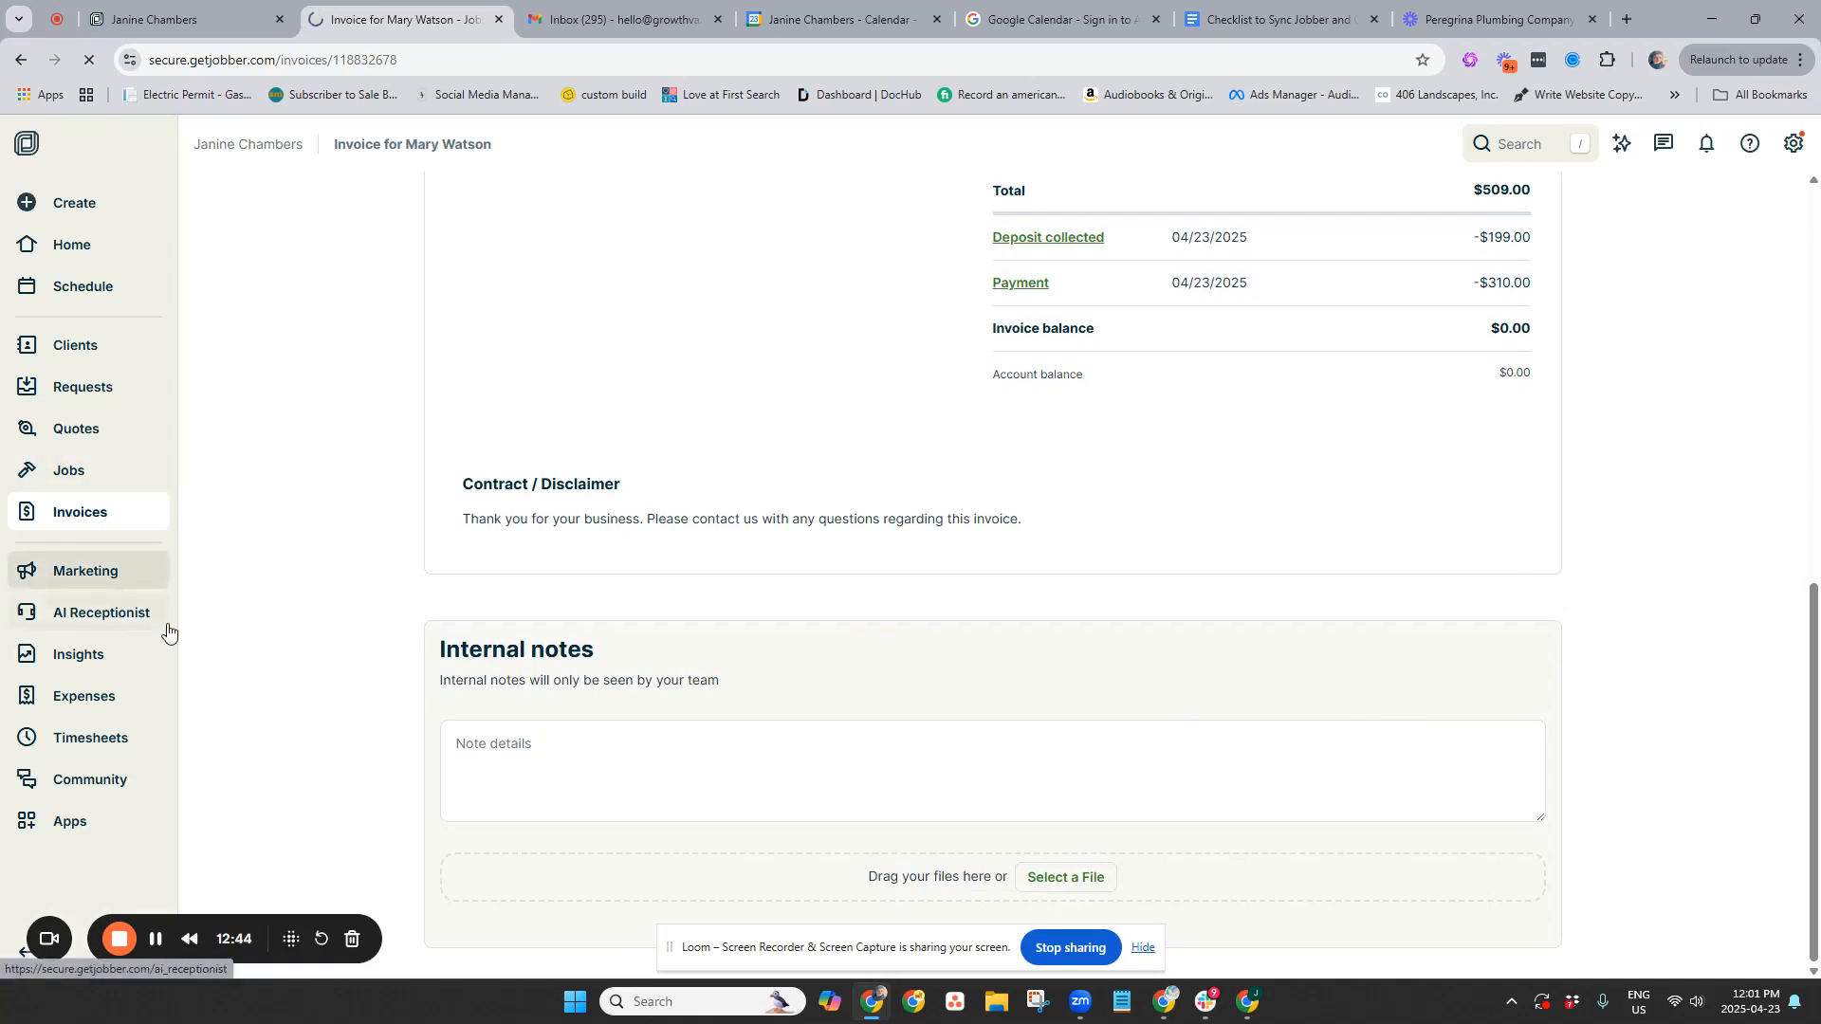
Open the Marketing page and review its lead sources and reviews charts
left_click(76, 583)
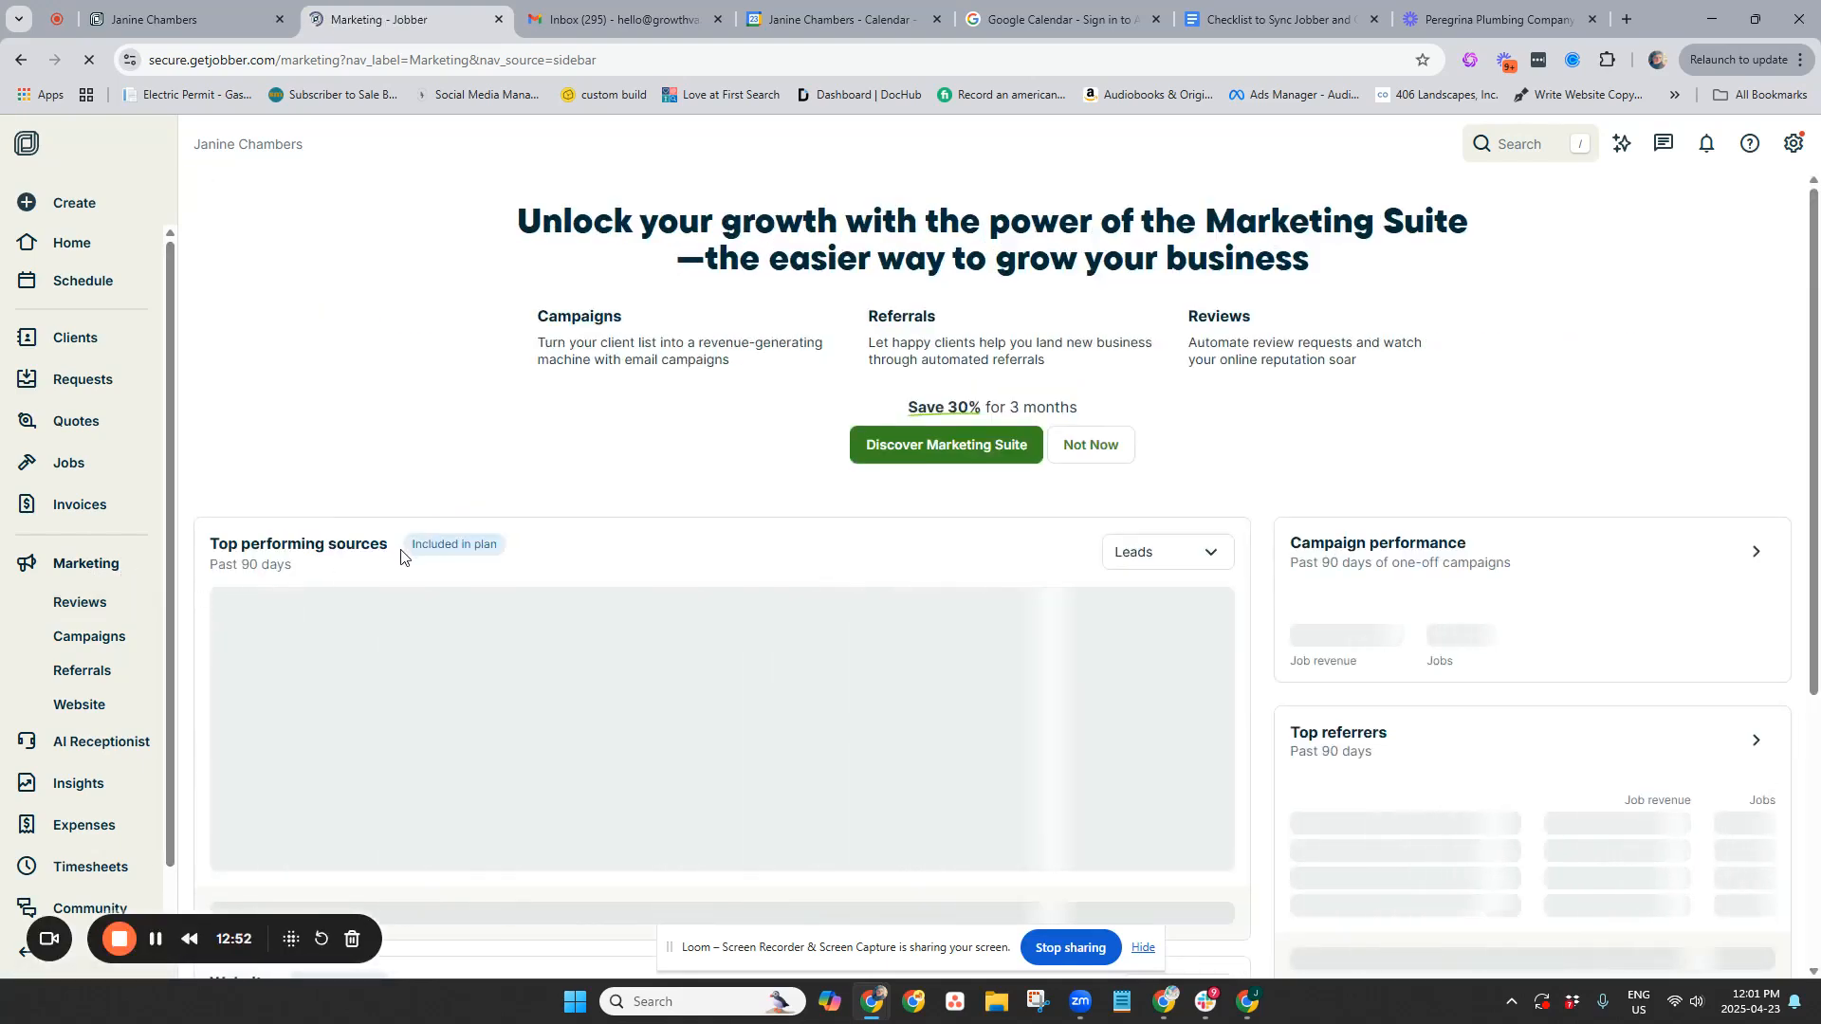
scroll(399, 555, "down", 5)
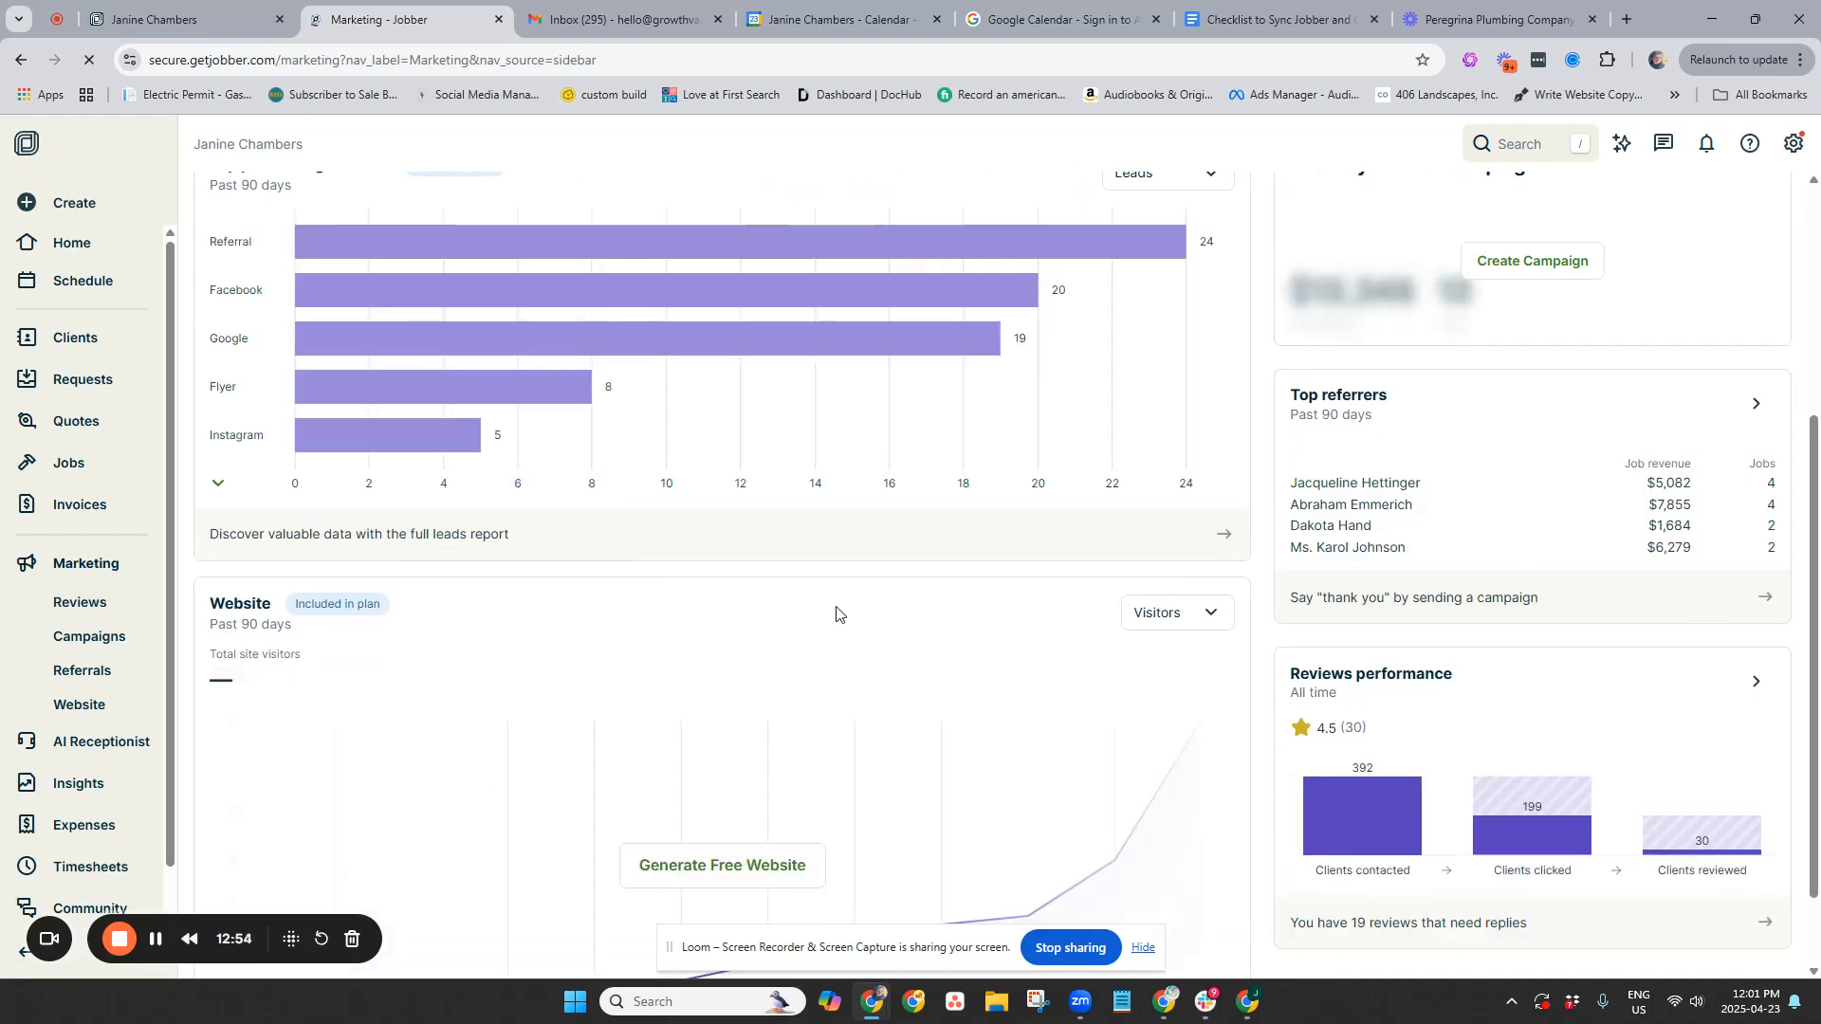
scroll(830, 608, "up", 4)
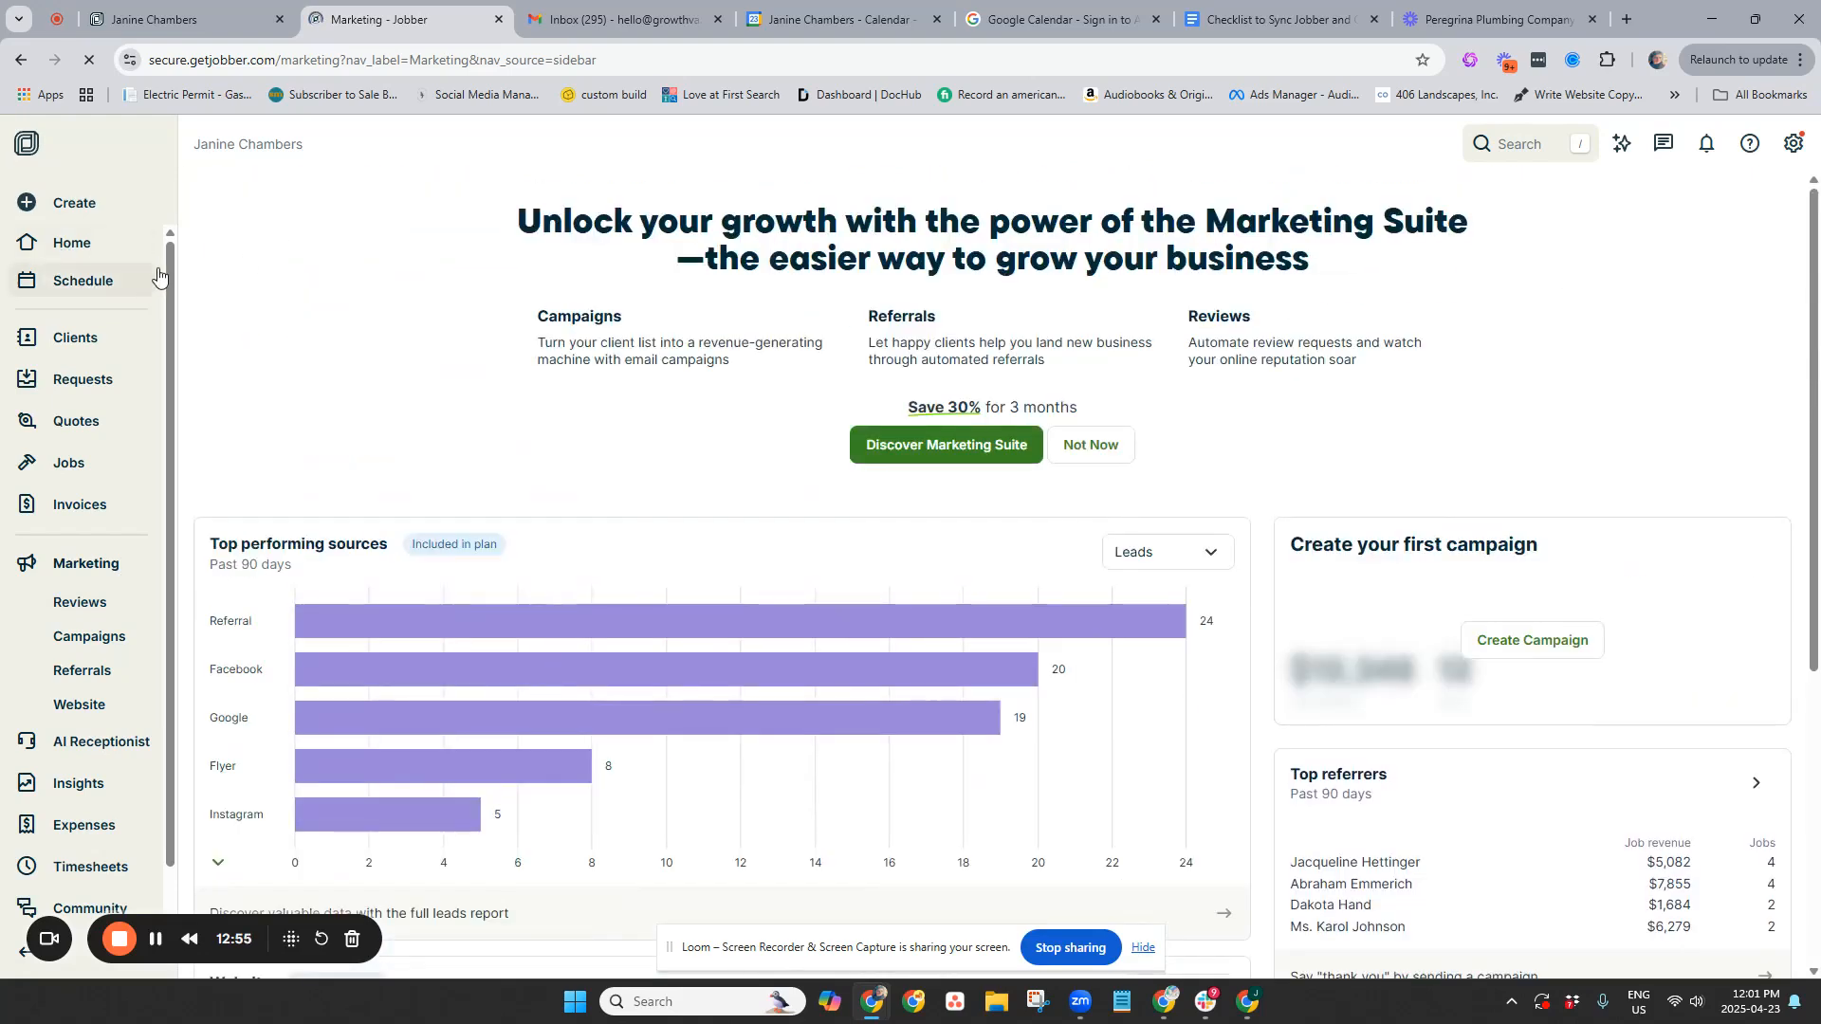